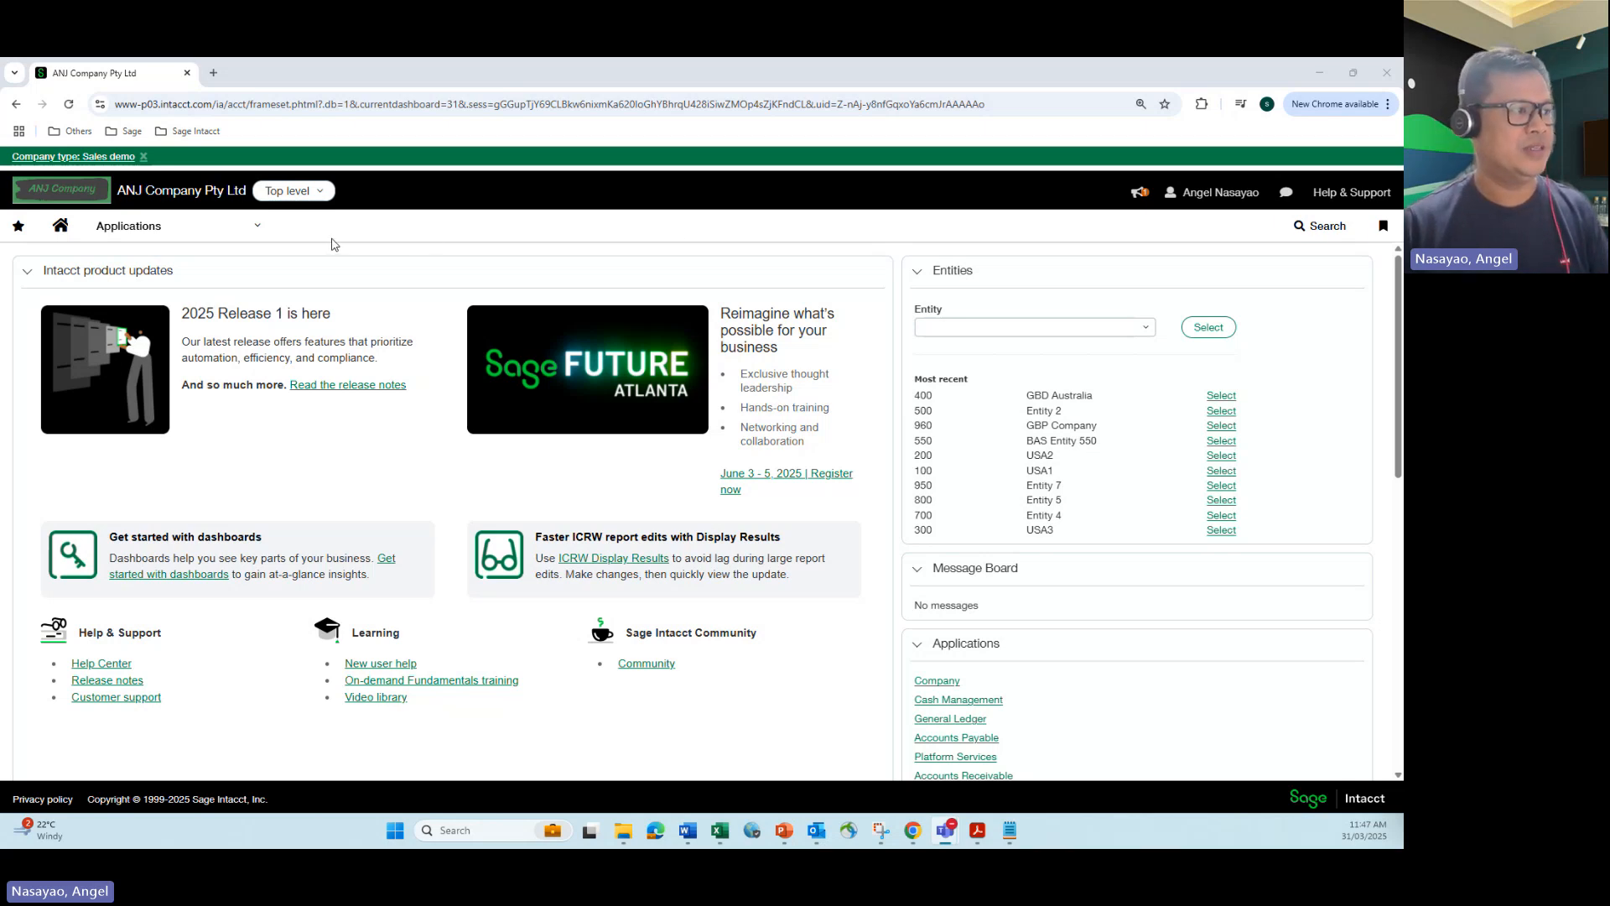
Step: Open the General Ledger configuration and review the account regularisation option and its reclassification journal
{"action": "left_click", "coordinate": [259, 231]}
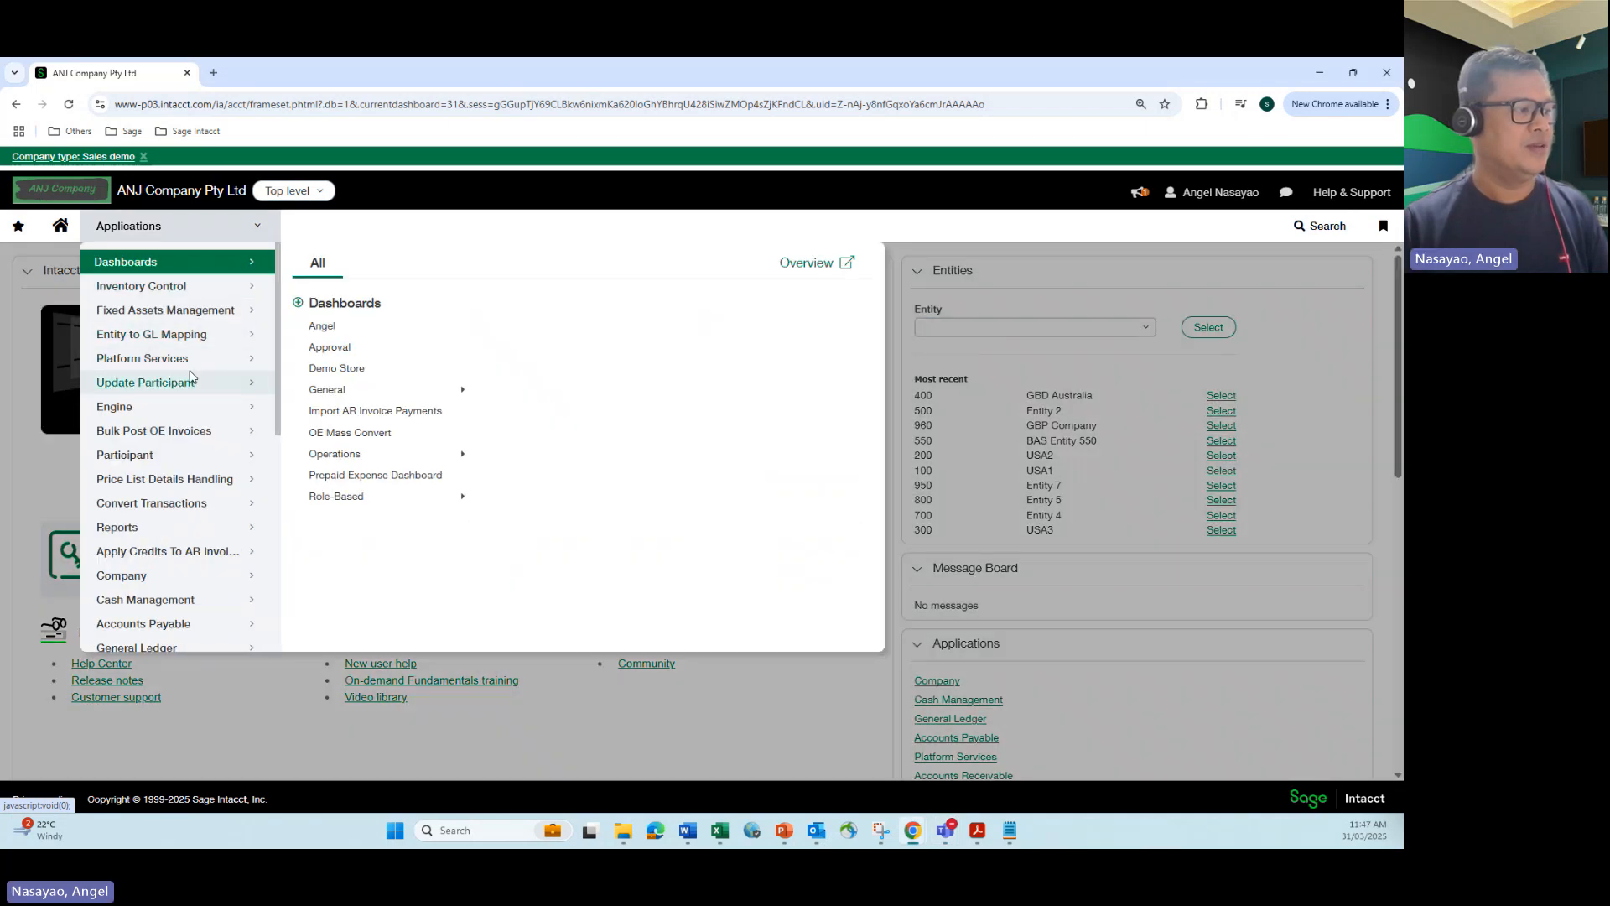
{"action": "scroll", "coordinate": [191, 378], "scroll_direction": "down", "scroll_amount": 2}
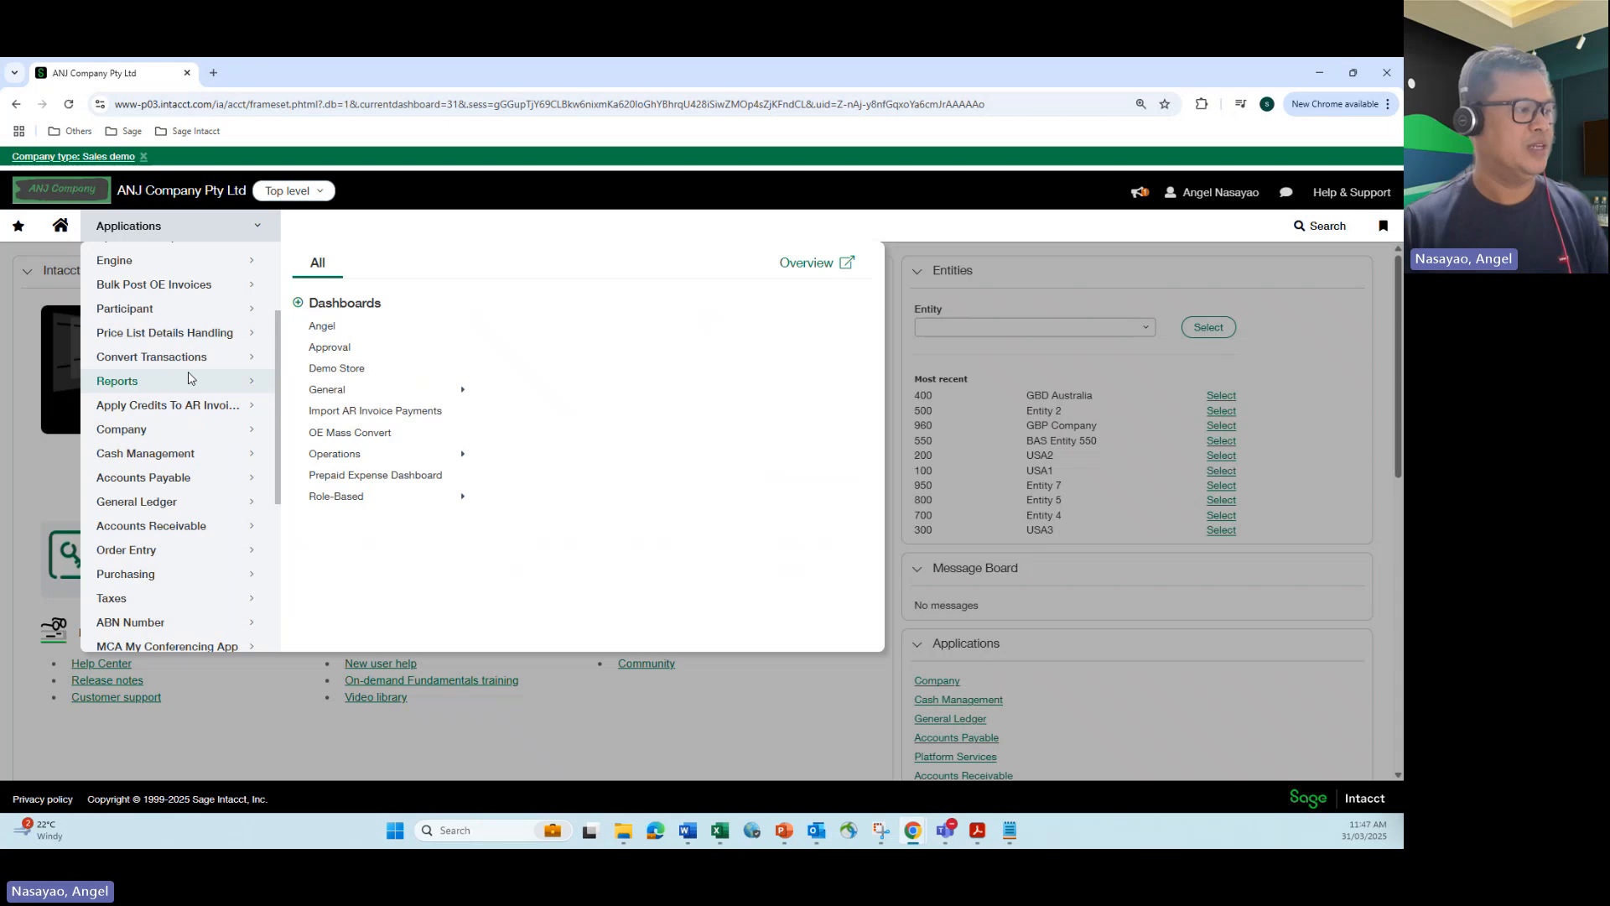
{"action": "left_click", "coordinate": [177, 502]}
{"action": "left_click", "coordinate": [377, 264]}
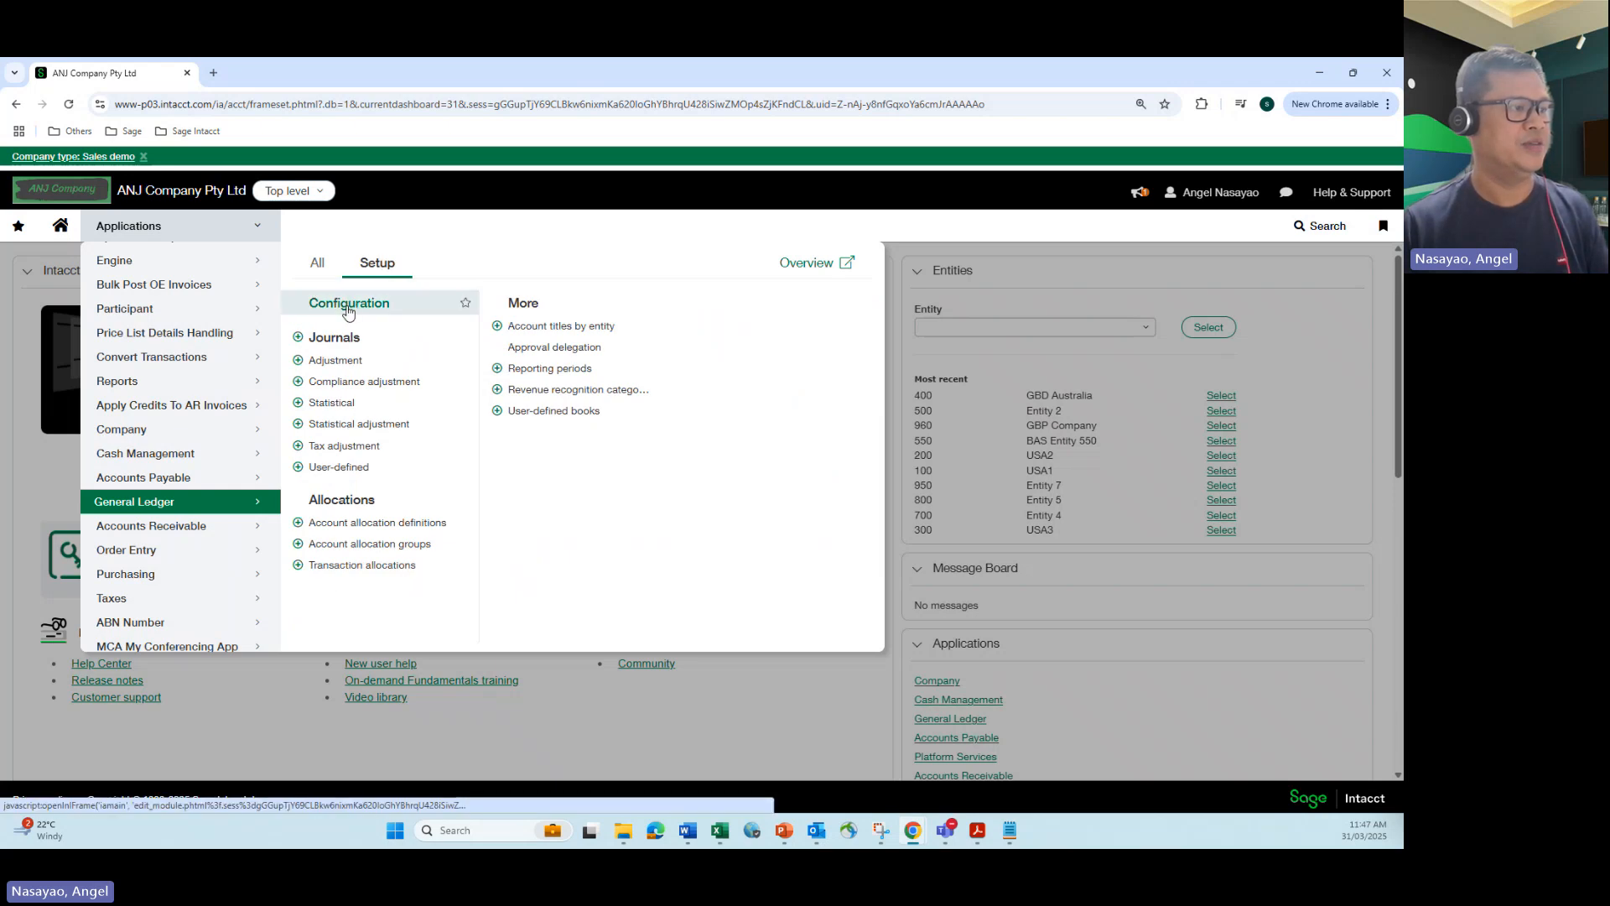
{"action": "left_click", "coordinate": [348, 305]}
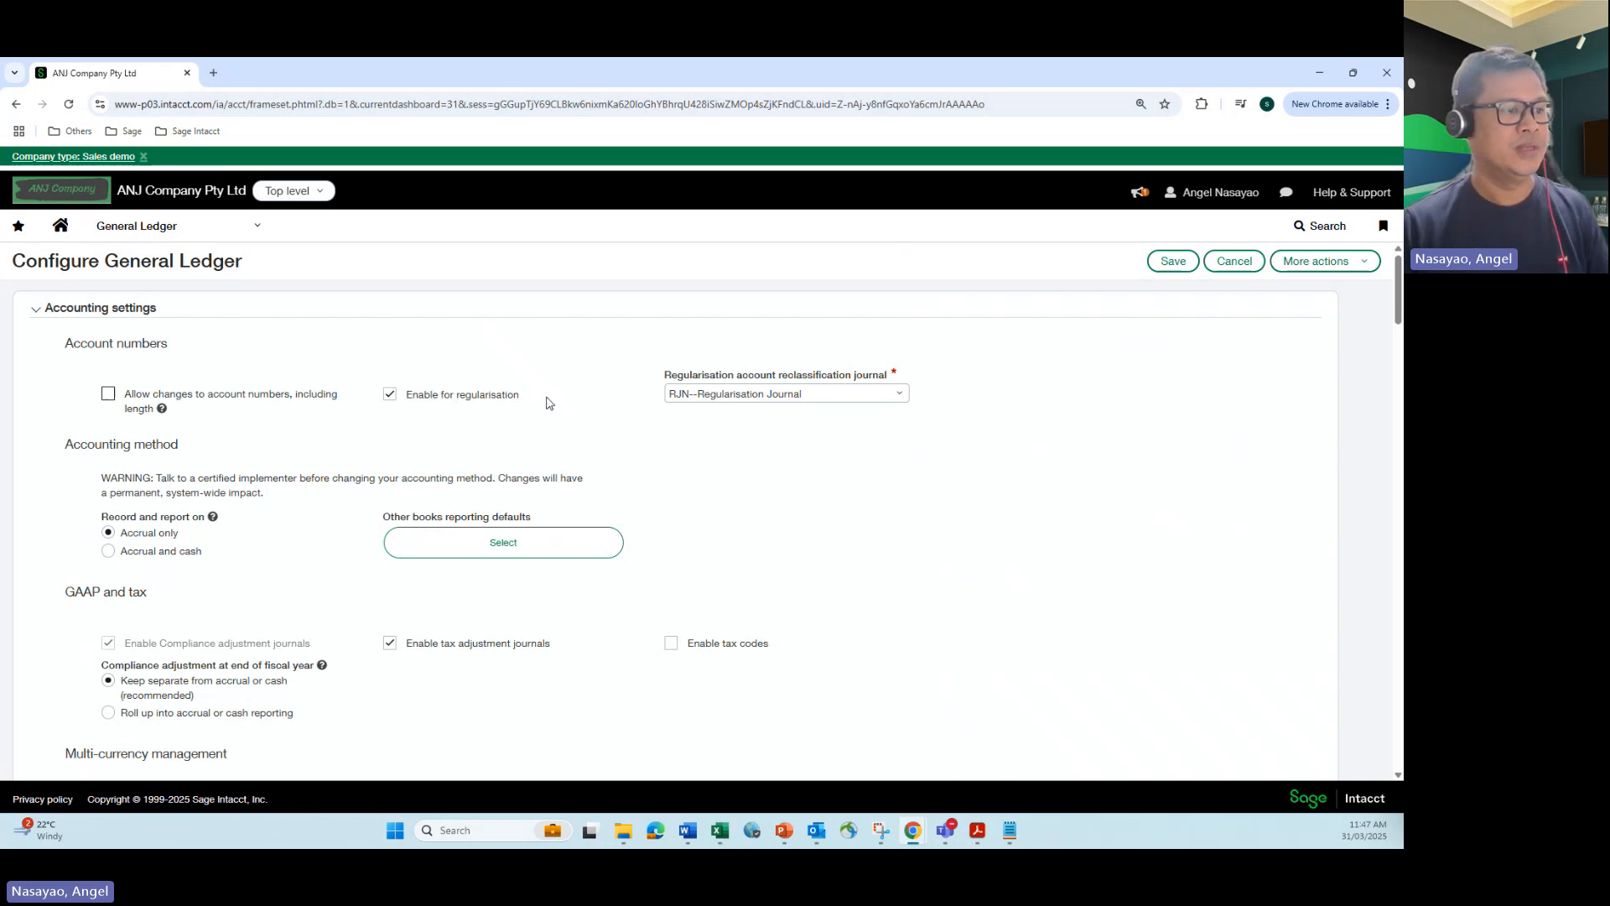
{"action": "left_click", "coordinate": [899, 398]}
{"action": "left_click", "coordinate": [988, 374]}
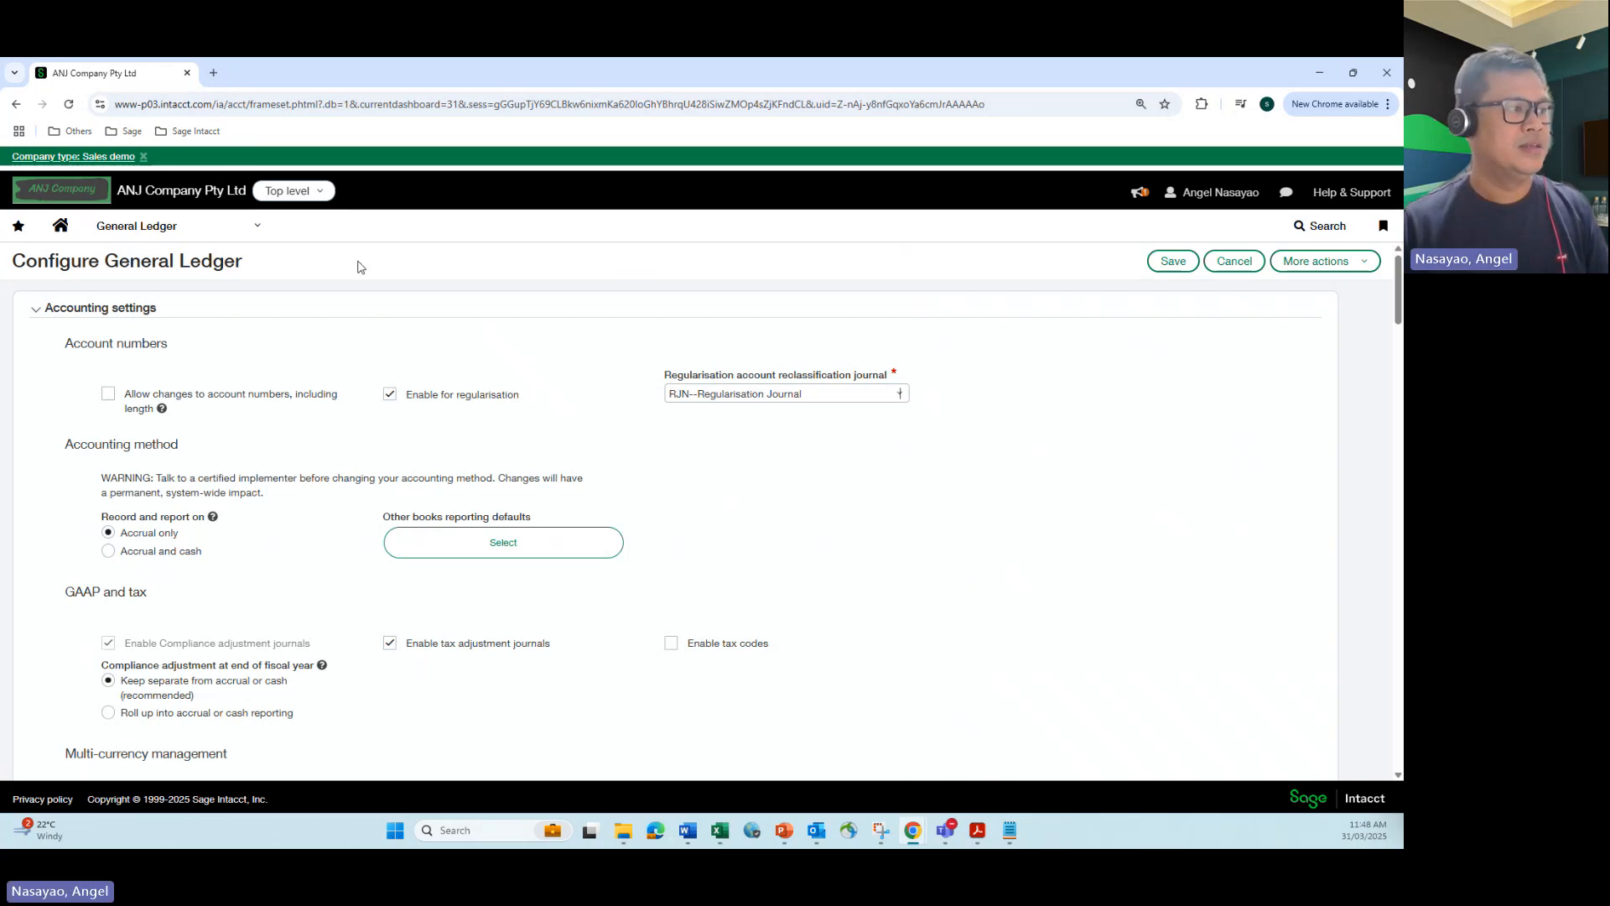
Step: Open the Bank Account (Asset) record, account 10094, for editing from the General Ledger accounts list
{"action": "left_click", "coordinate": [256, 228]}
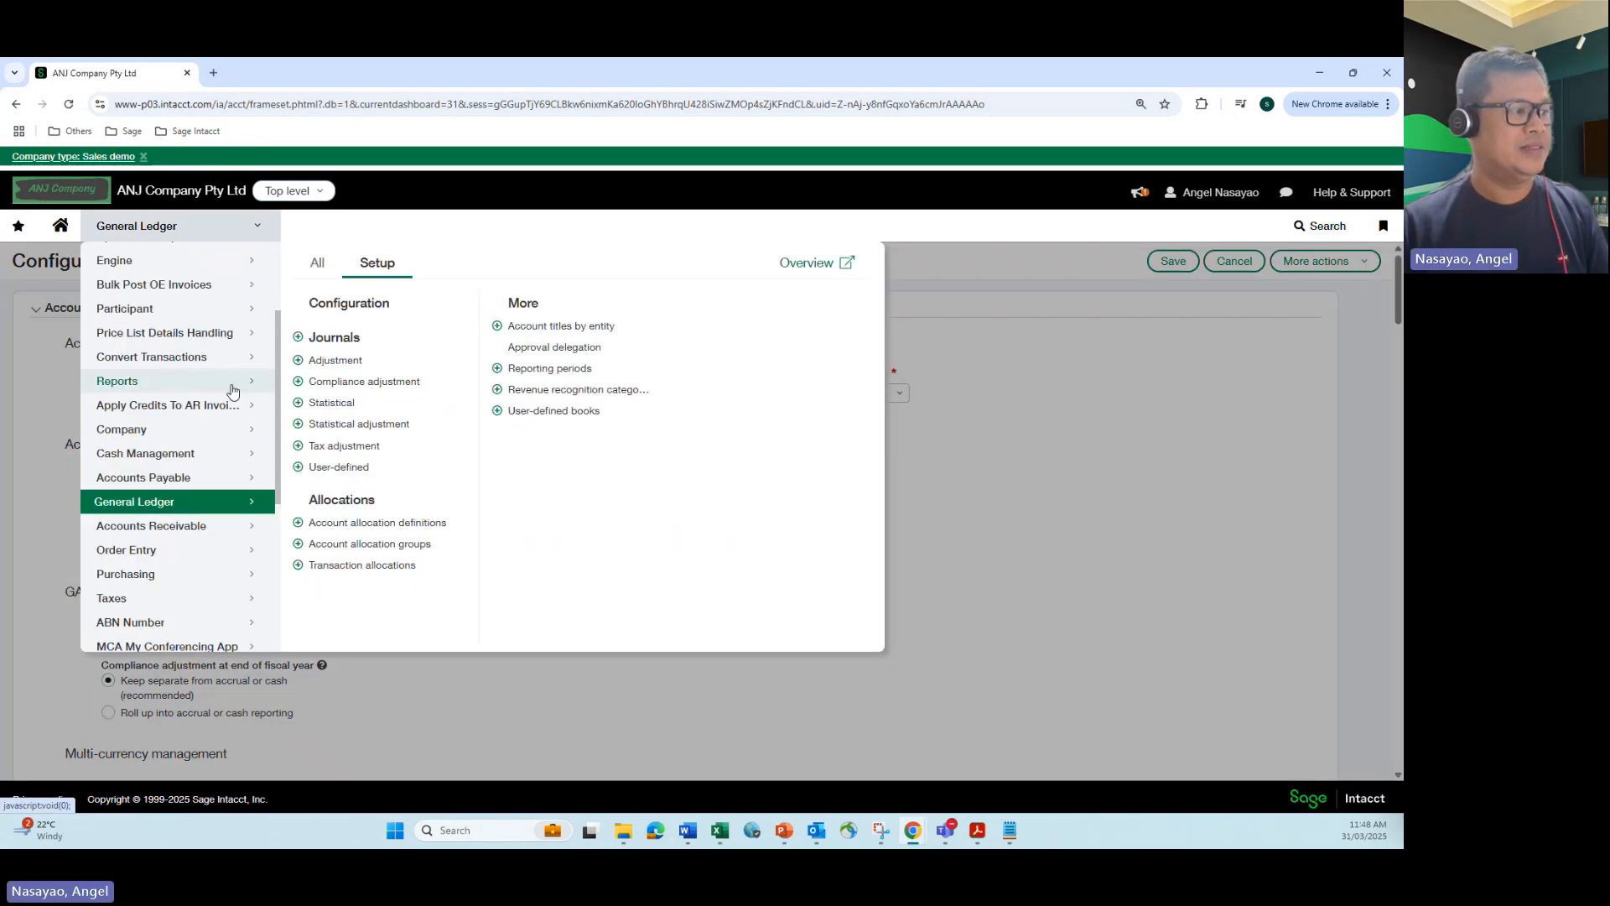
{"action": "left_click", "coordinate": [317, 266]}
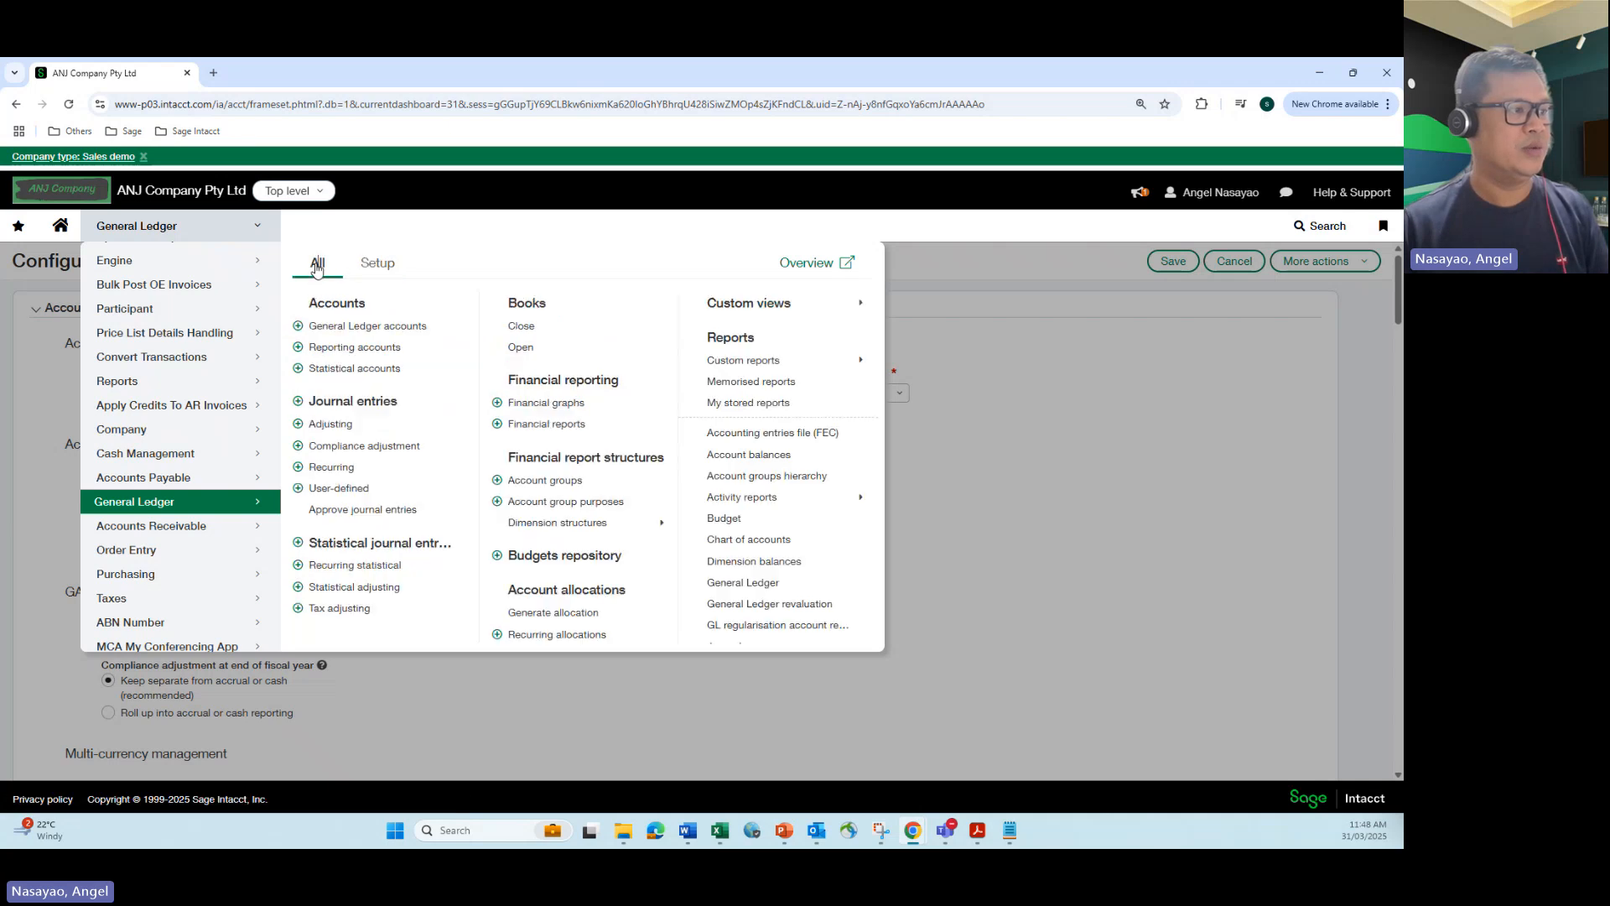
{"action": "left_click", "coordinate": [339, 329]}
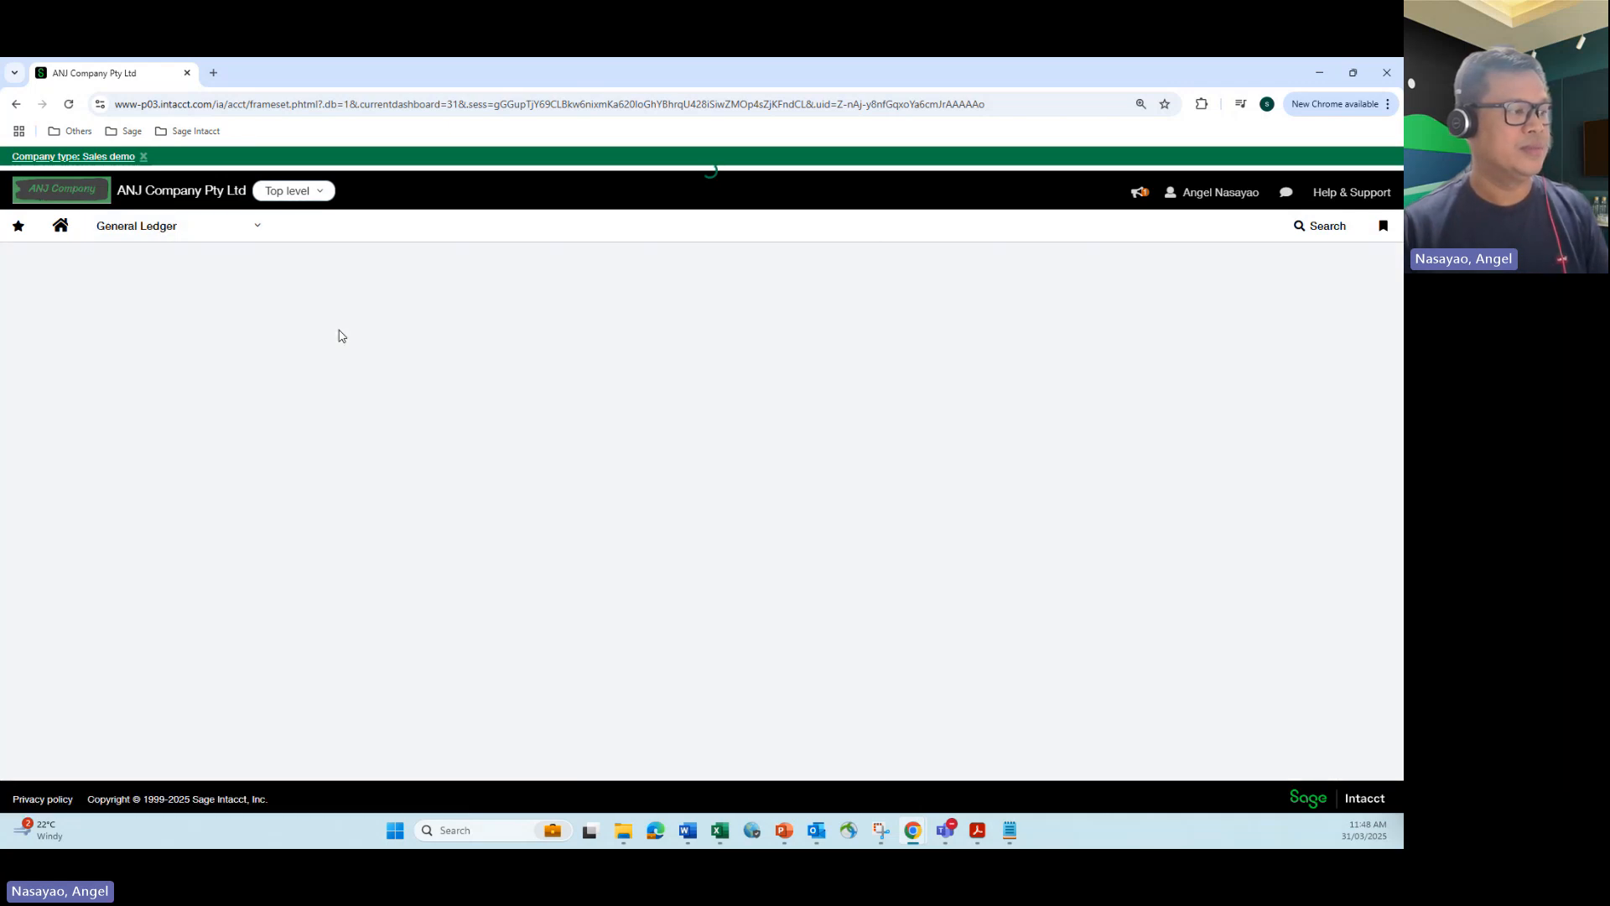
{"action": "scroll", "coordinate": [209, 487], "scroll_direction": "down", "scroll_amount": 5}
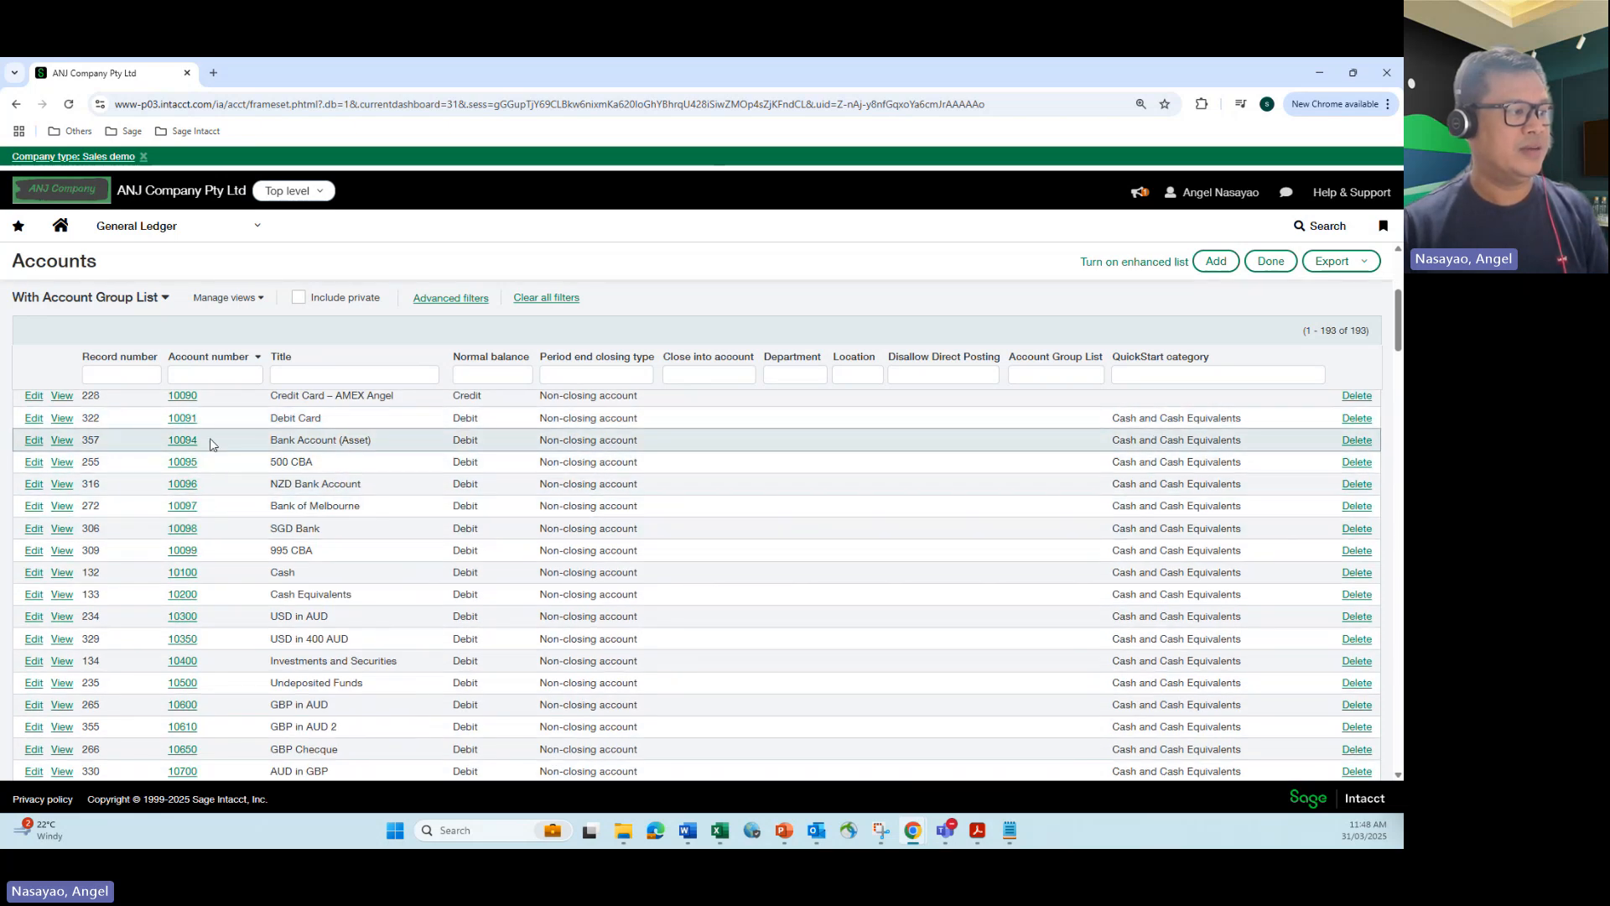
{"action": "left_click", "coordinate": [32, 441]}
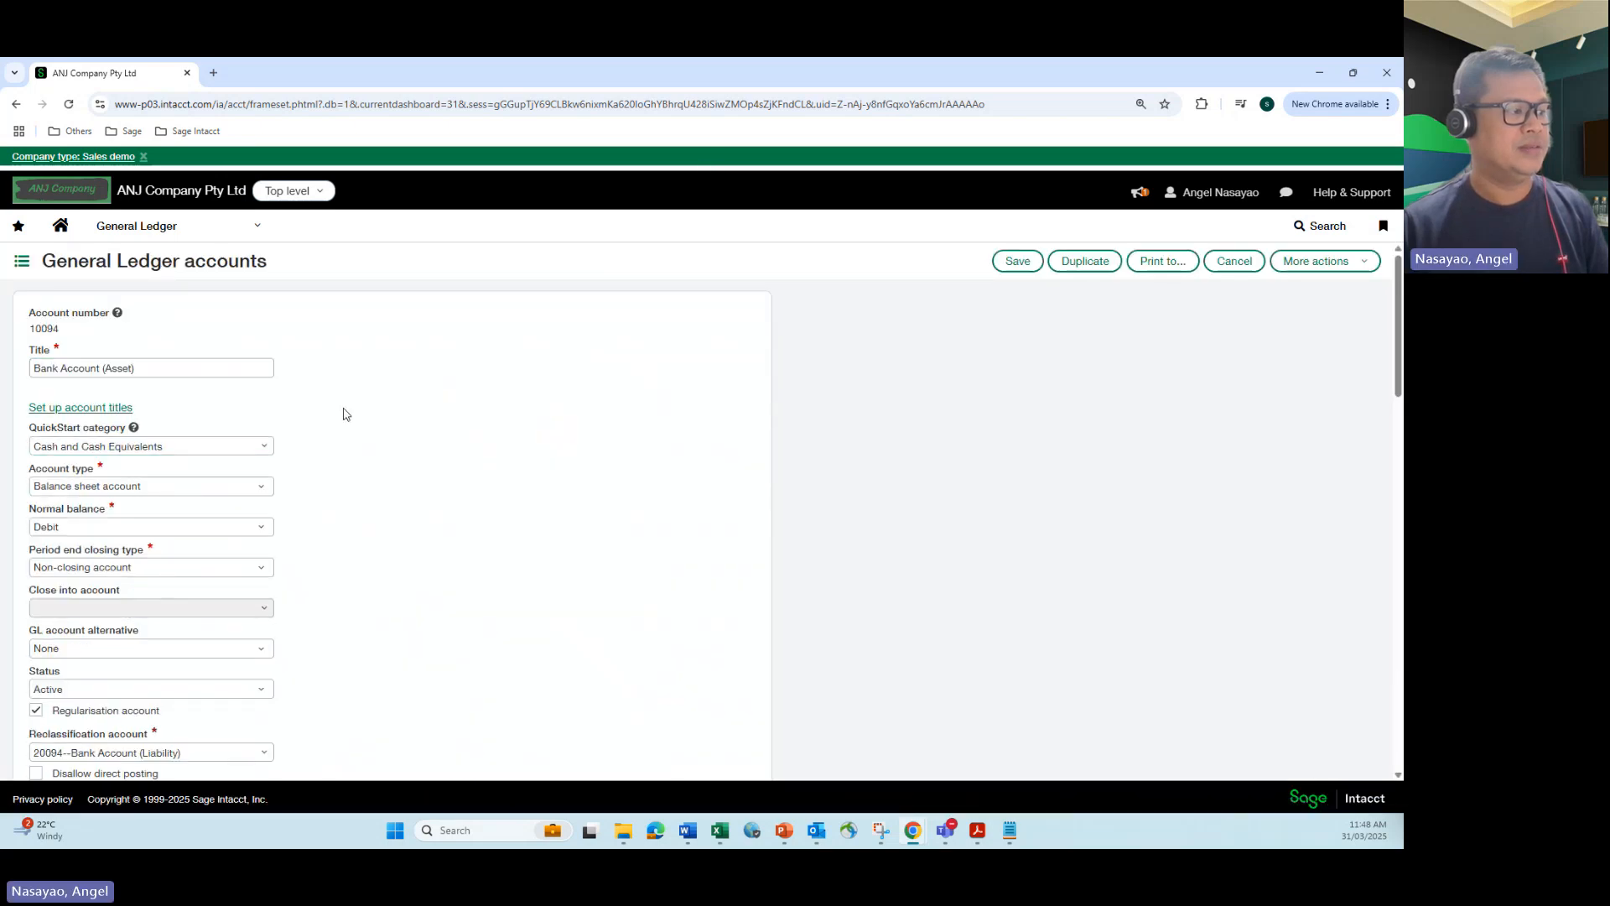
Step: Review the Bank Account (Asset) record's normal balance, regularisation setting and reclassification account
{"action": "scroll", "coordinate": [345, 414], "scroll_direction": "down", "scroll_amount": 3}
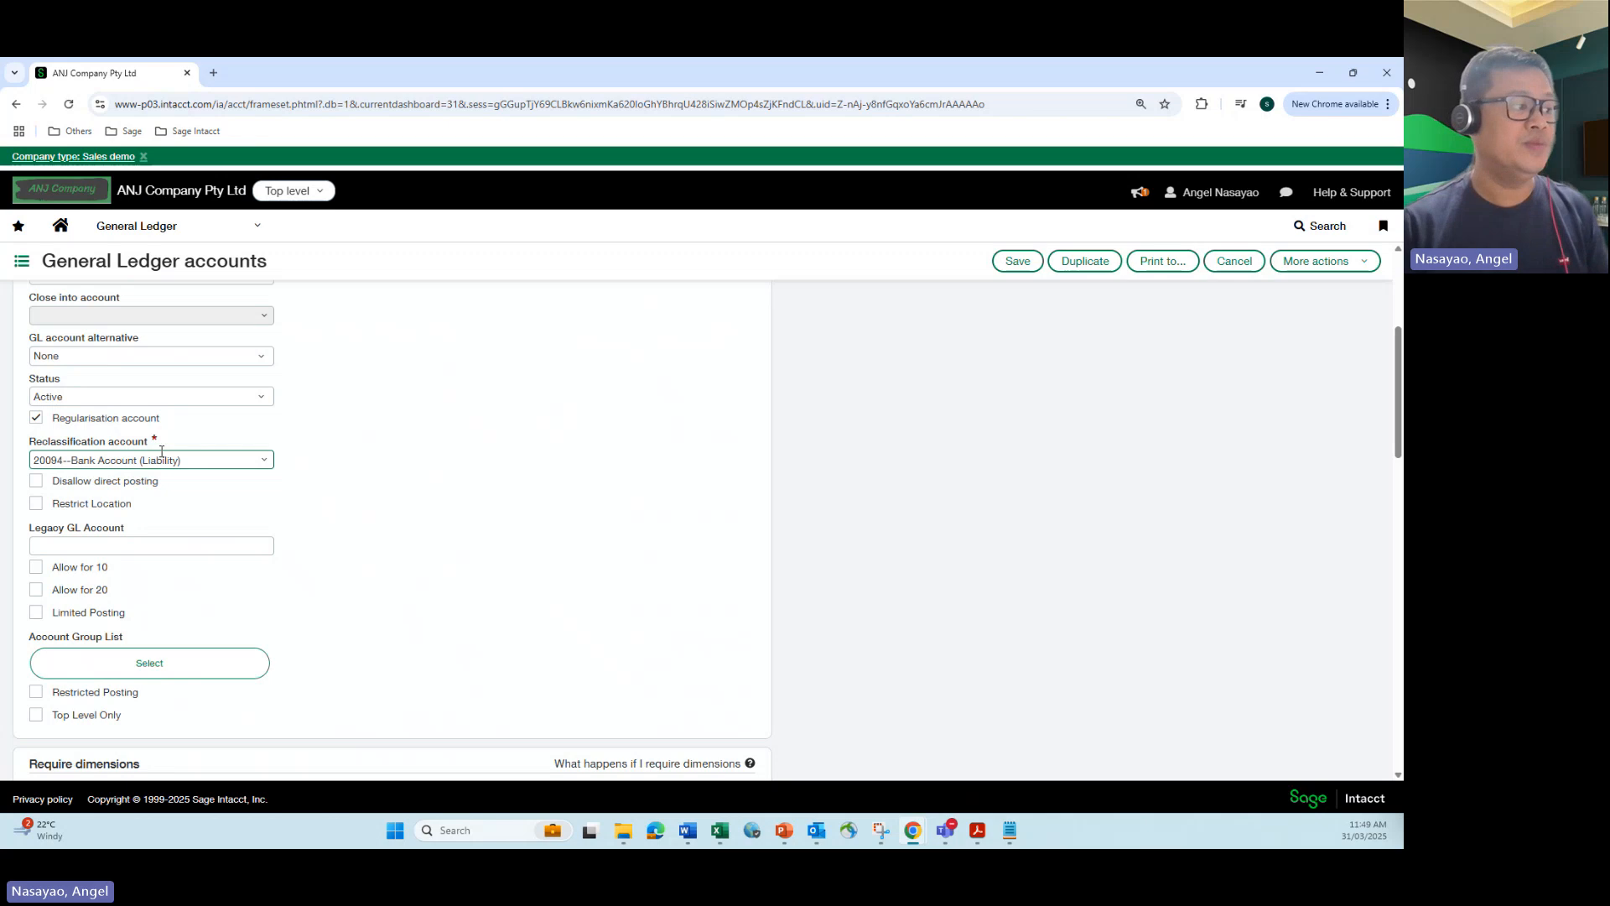
{"action": "scroll", "coordinate": [445, 403], "scroll_direction": "up", "scroll_amount": 4}
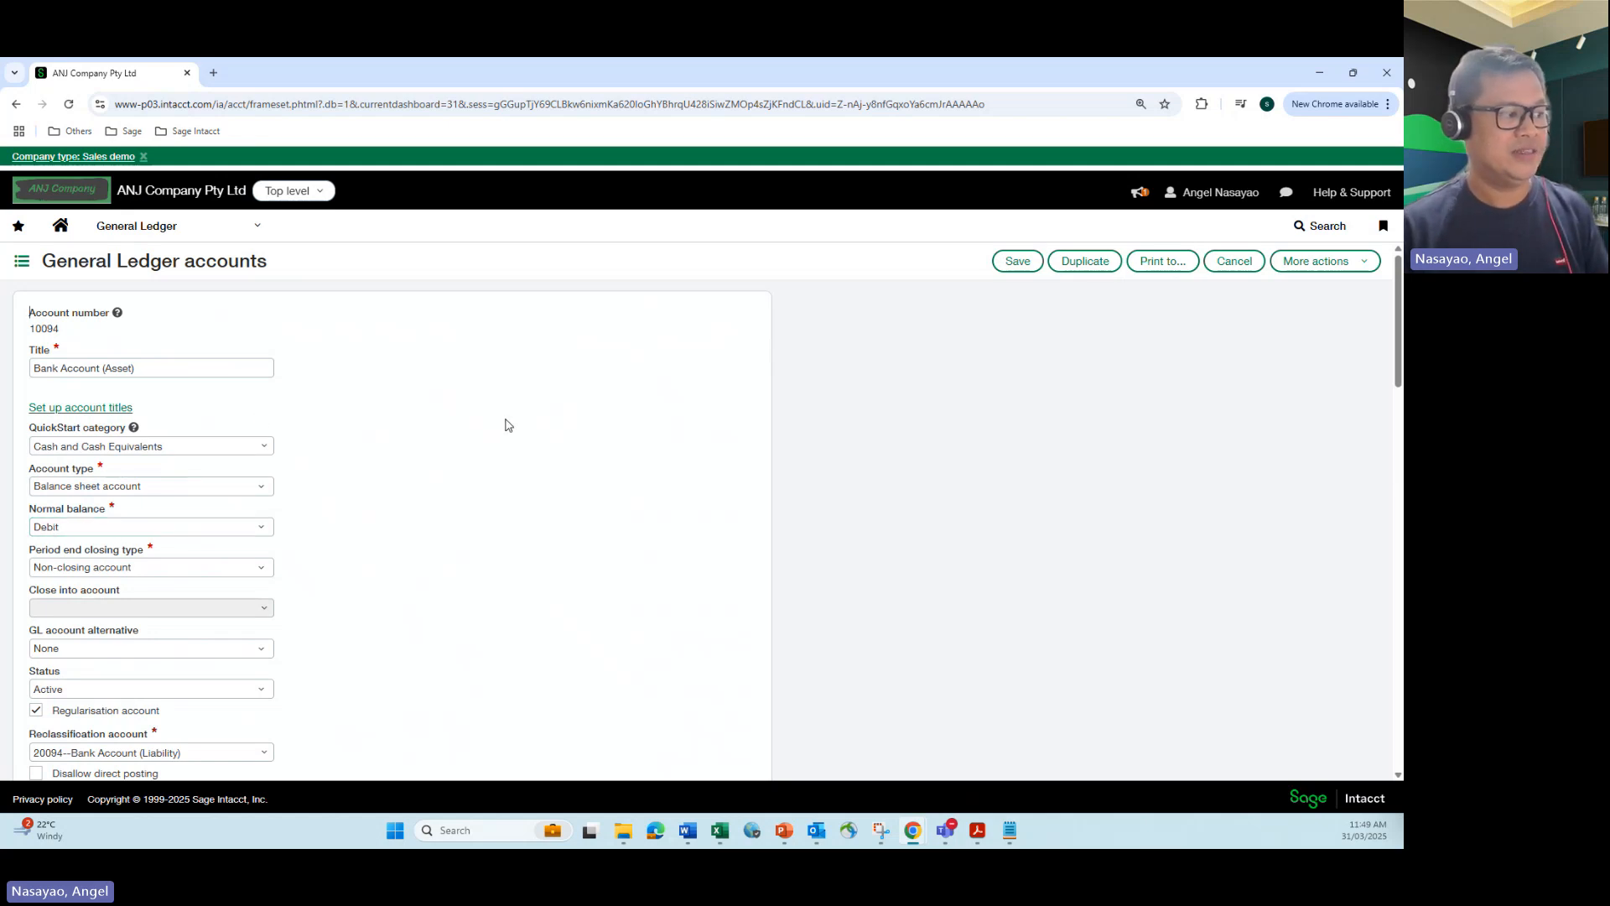
{"action": "scroll", "coordinate": [509, 429], "scroll_direction": "down", "scroll_amount": 1}
{"action": "scroll", "coordinate": [510, 428], "scroll_direction": "down", "scroll_amount": 2}
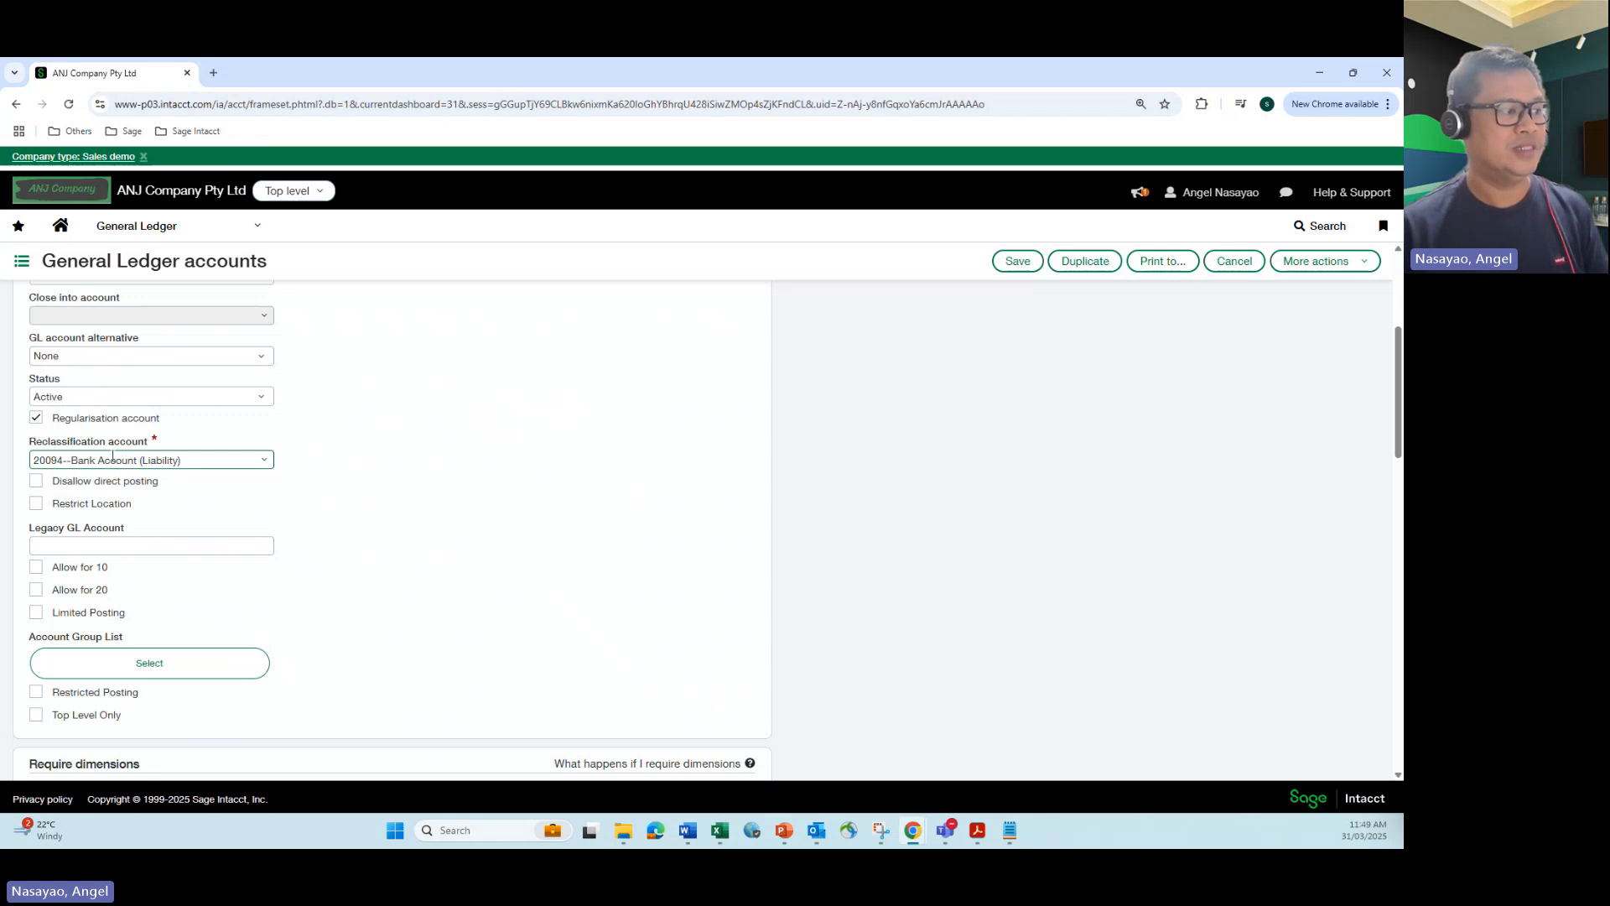
Step: View the details of the linked reclassification account, Bank Account (Liability), and close them again
{"action": "left_click", "coordinate": [263, 461]}
{"action": "left_click", "coordinate": [150, 486]}
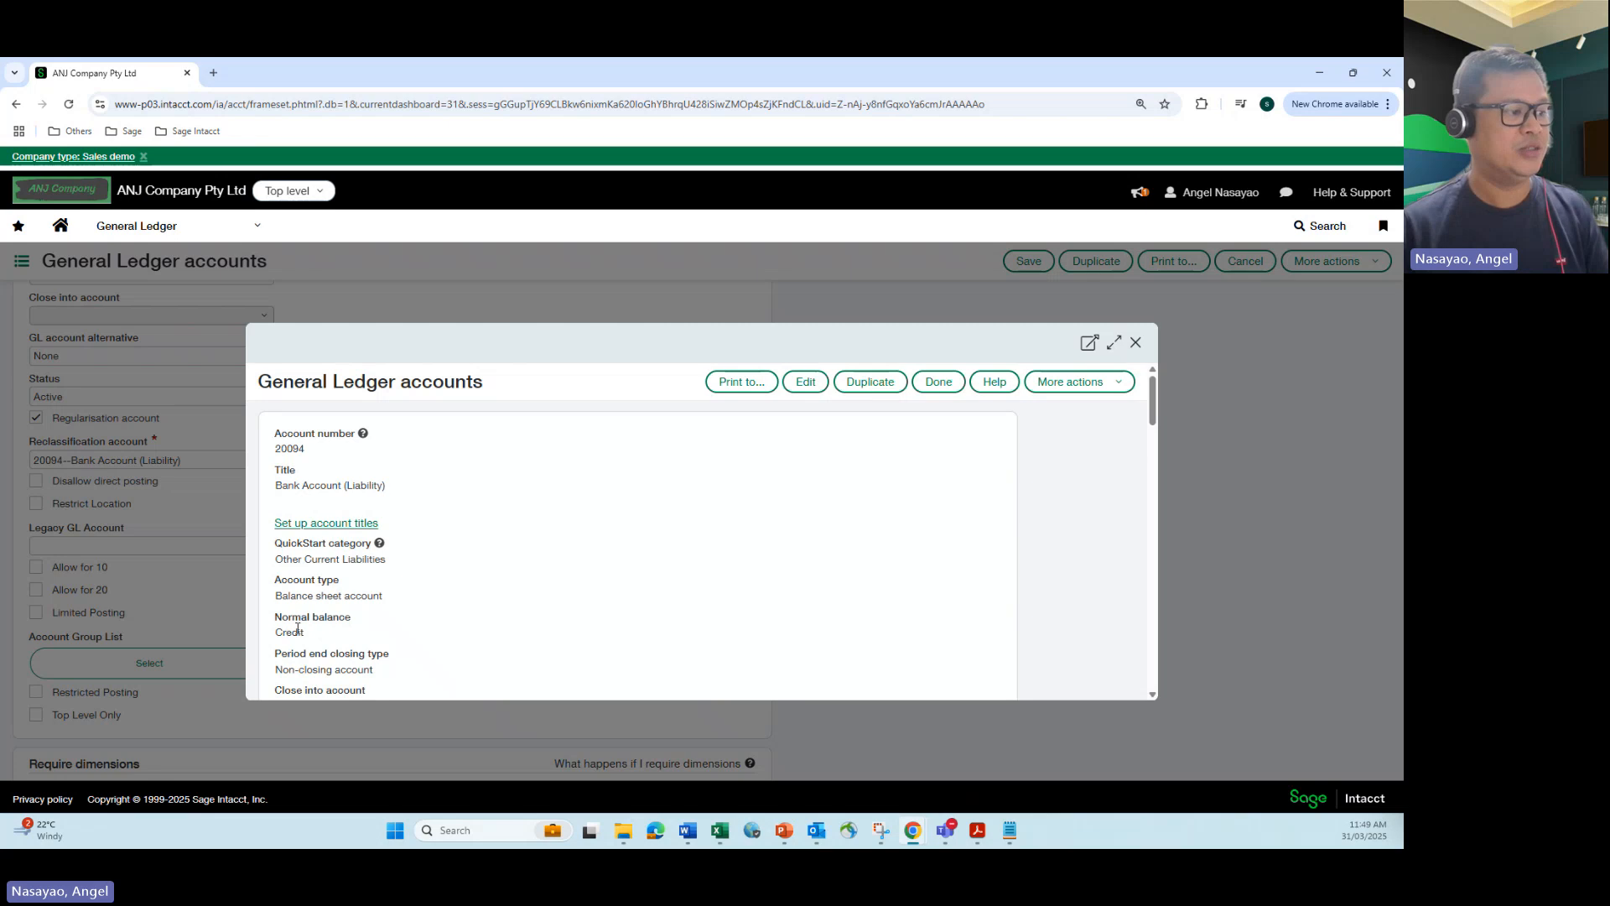
{"action": "left_click", "coordinate": [1138, 344]}
{"action": "scroll", "coordinate": [608, 396], "scroll_direction": "up", "scroll_amount": 1}
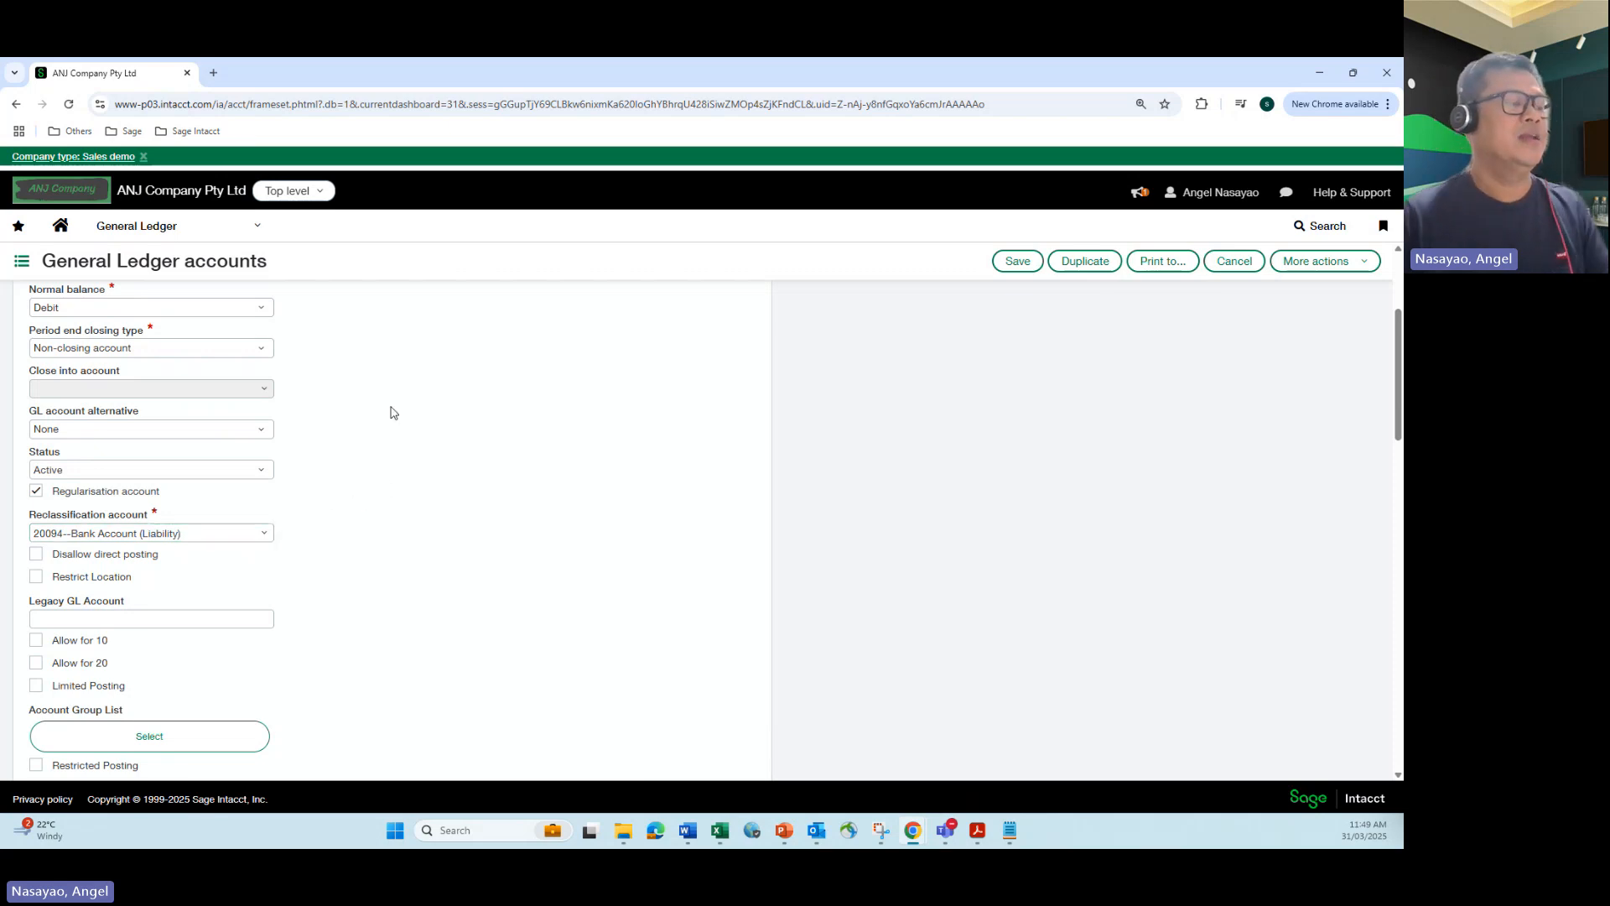
Step: Open the General Journal transaction "Direct posting GL account regularisation" and examine its debit and credit entries
{"action": "left_click", "coordinate": [258, 231]}
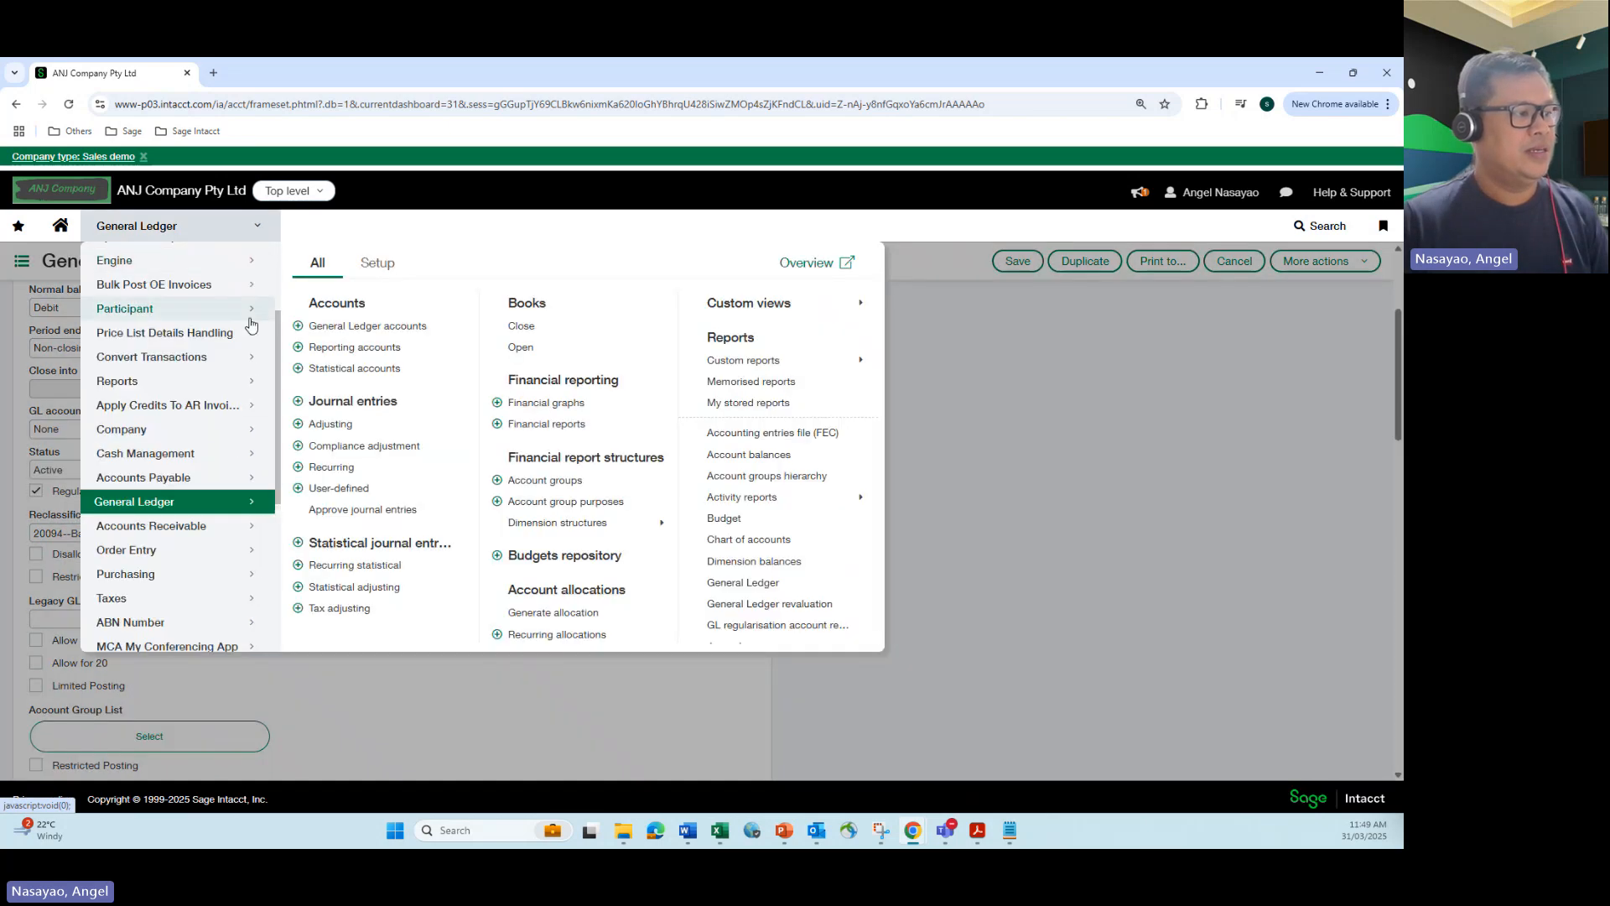
{"action": "left_click", "coordinate": [338, 403]}
{"action": "left_click", "coordinate": [766, 198]}
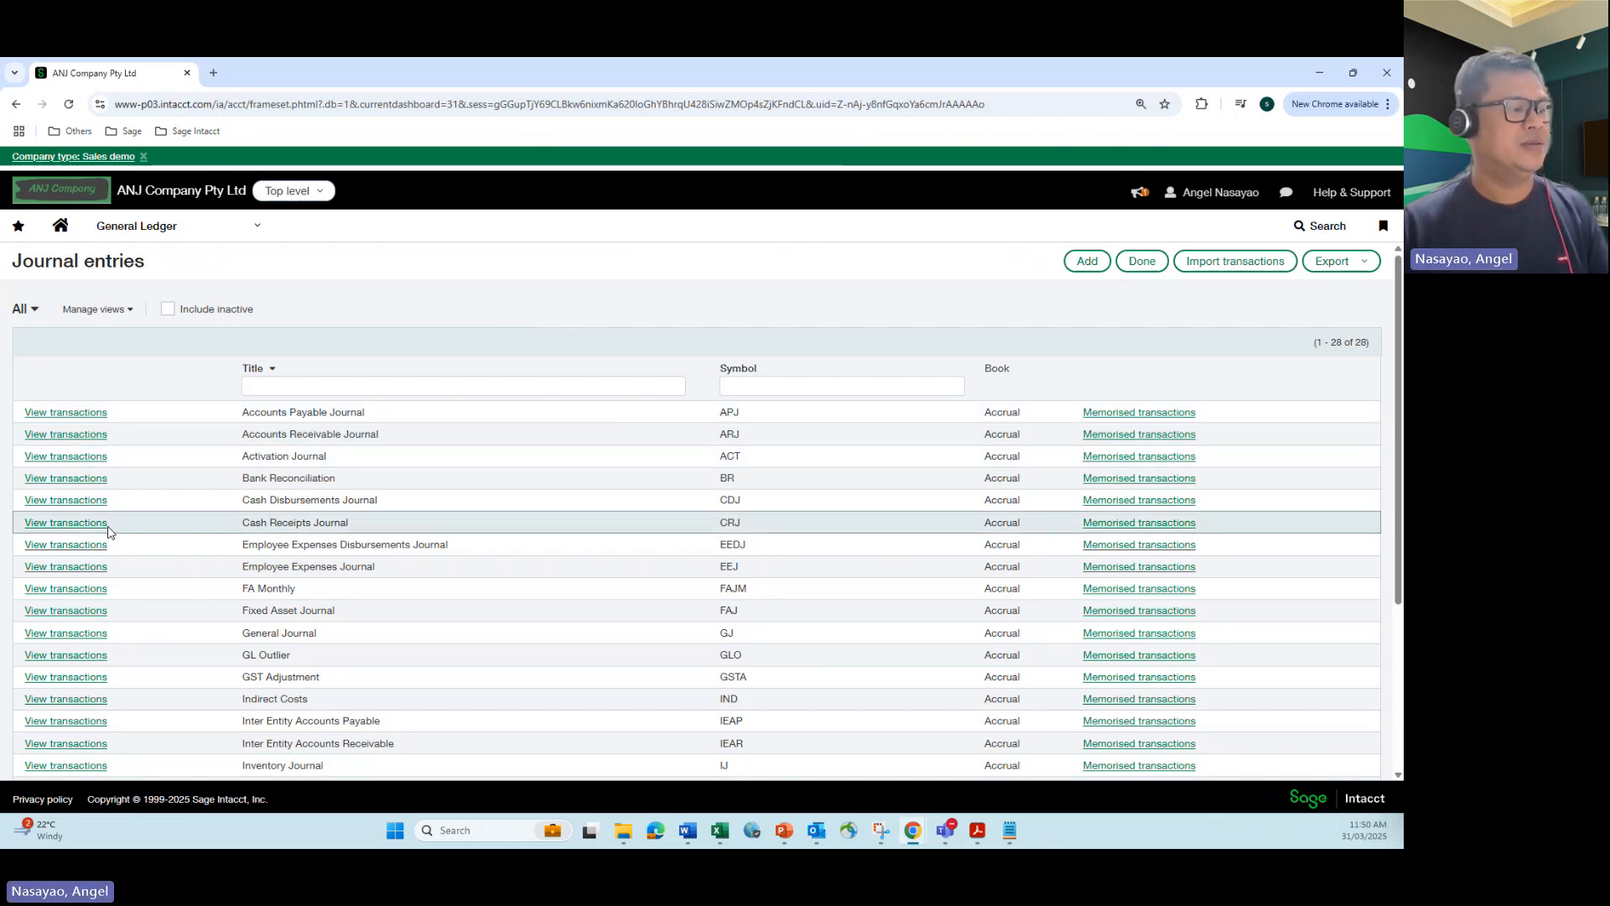
{"action": "left_click", "coordinate": [87, 635]}
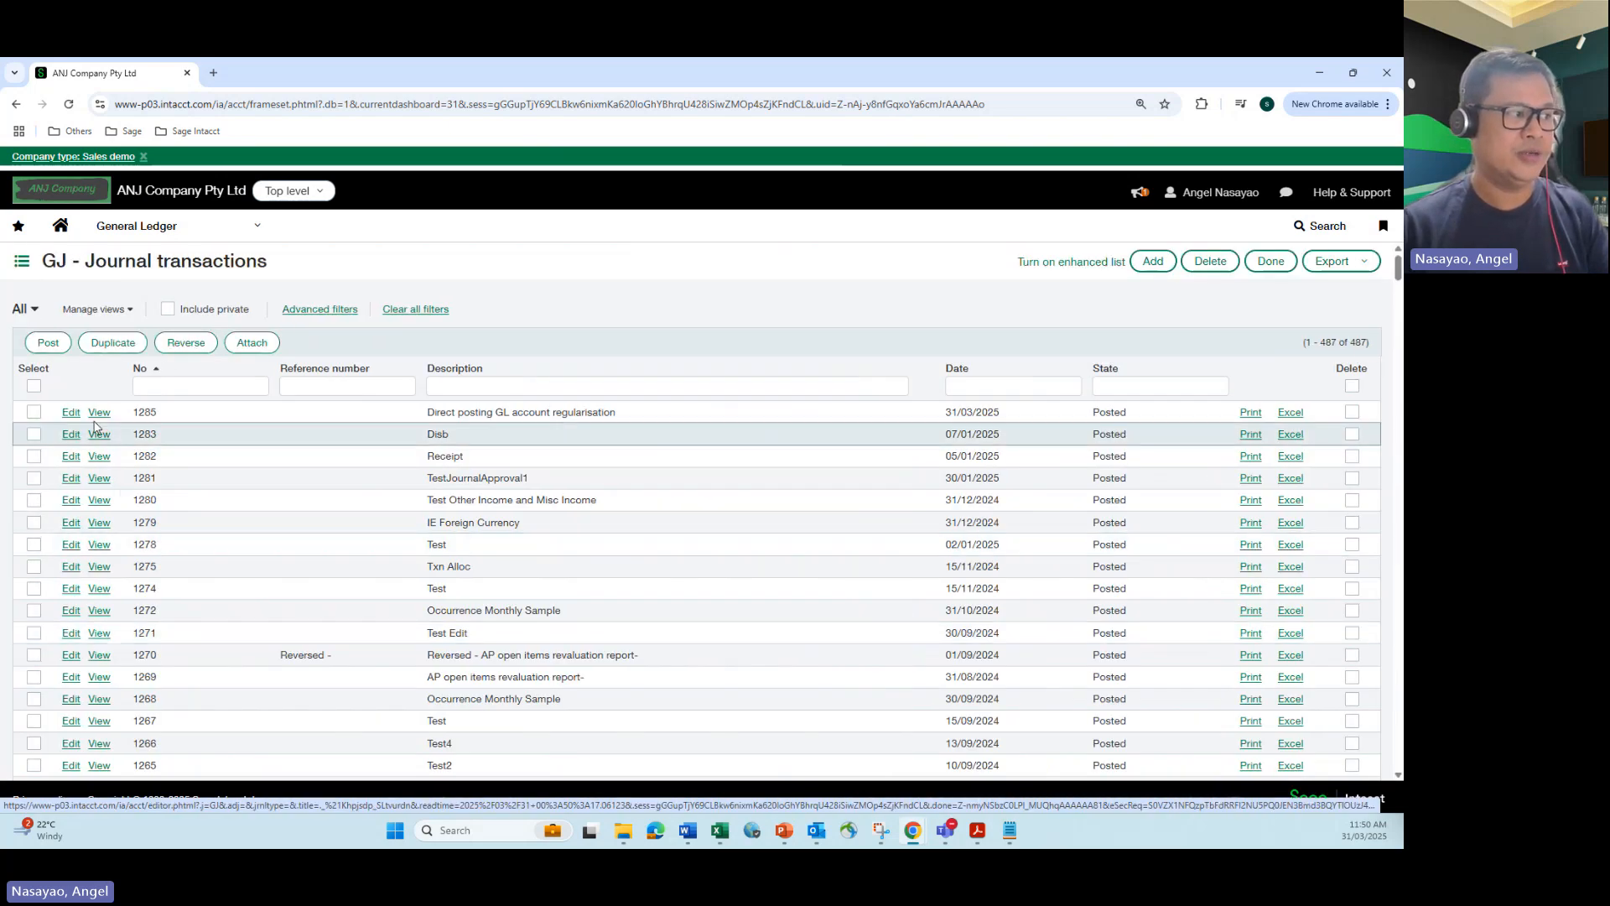
{"action": "left_click", "coordinate": [101, 413]}
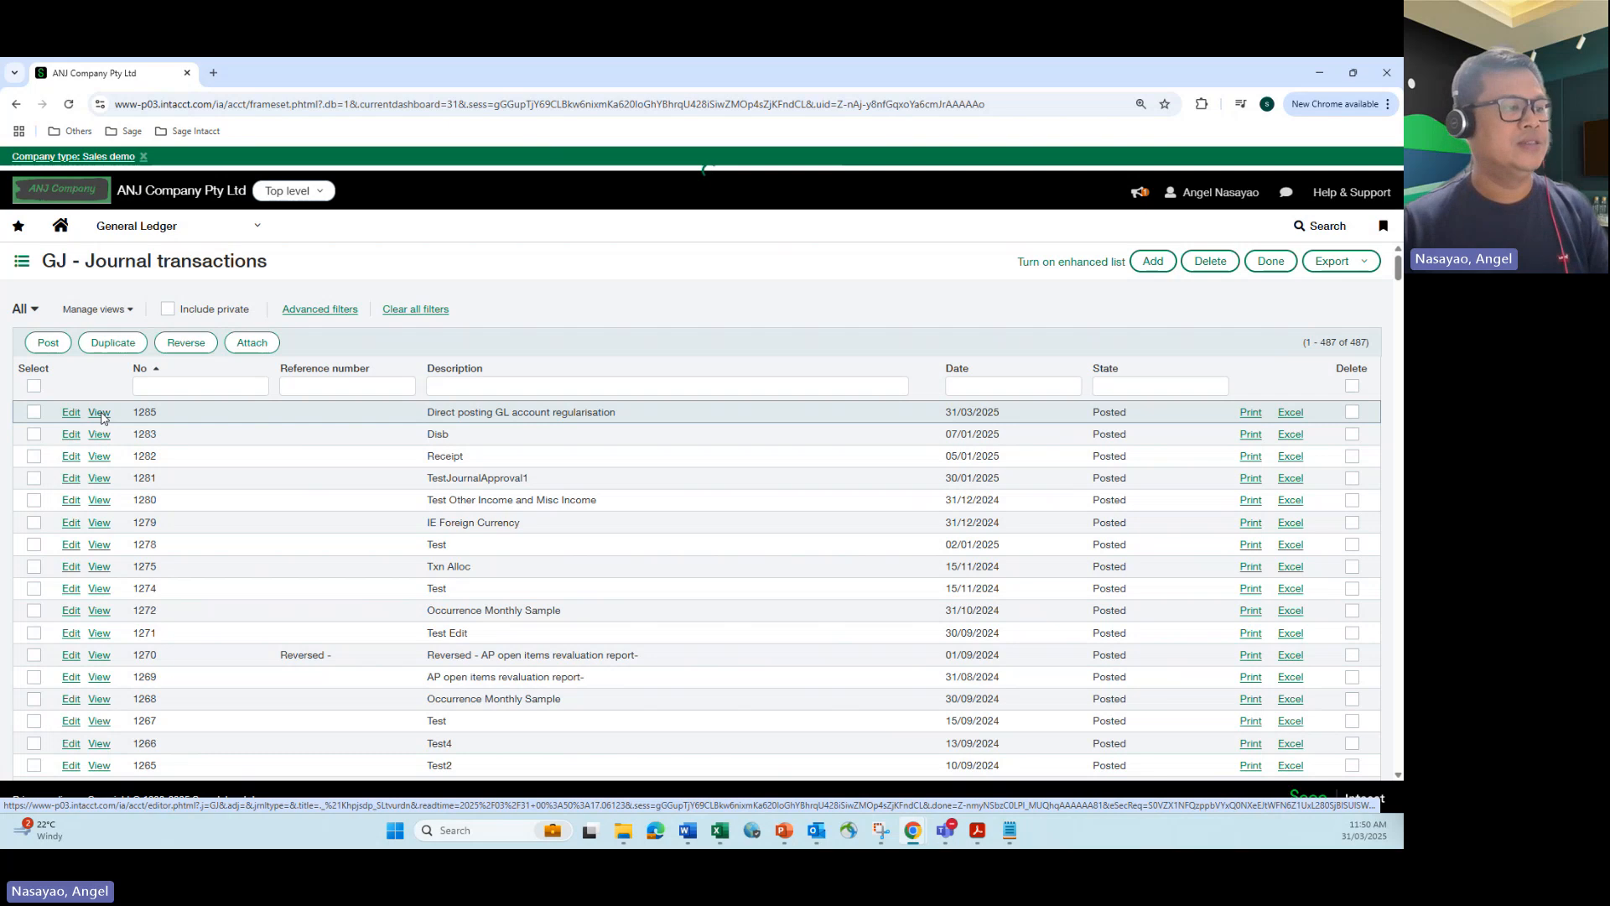
{"action": "scroll", "coordinate": [144, 446], "scroll_direction": "down", "scroll_amount": 2}
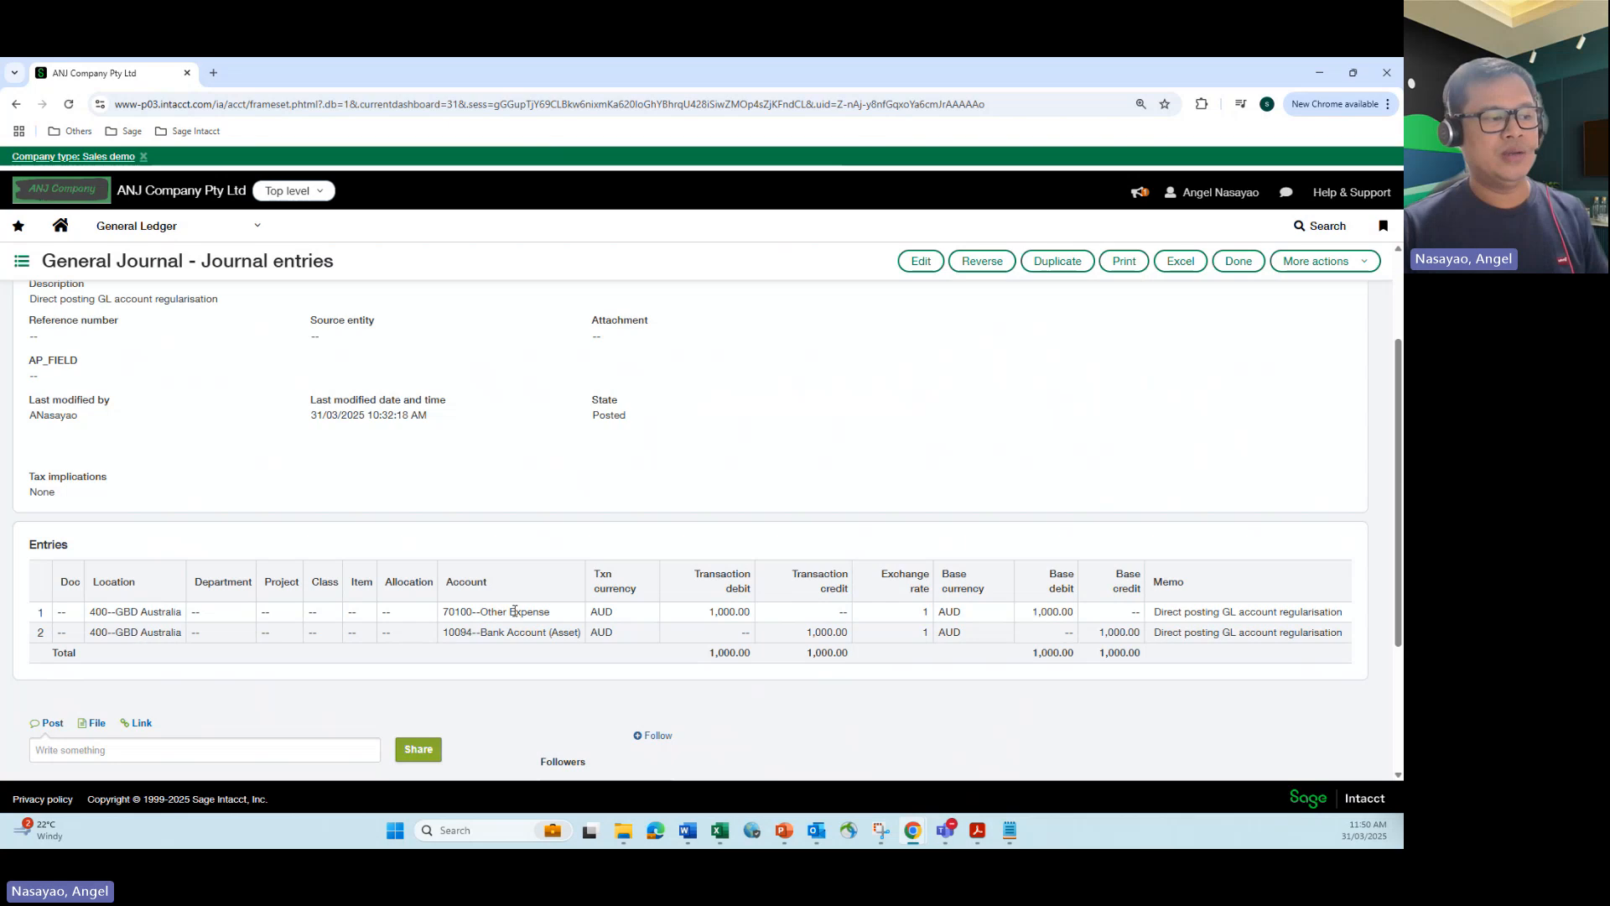
{"action": "left_click_drag", "start_coordinate": [514, 611], "coordinate": [579, 618]}
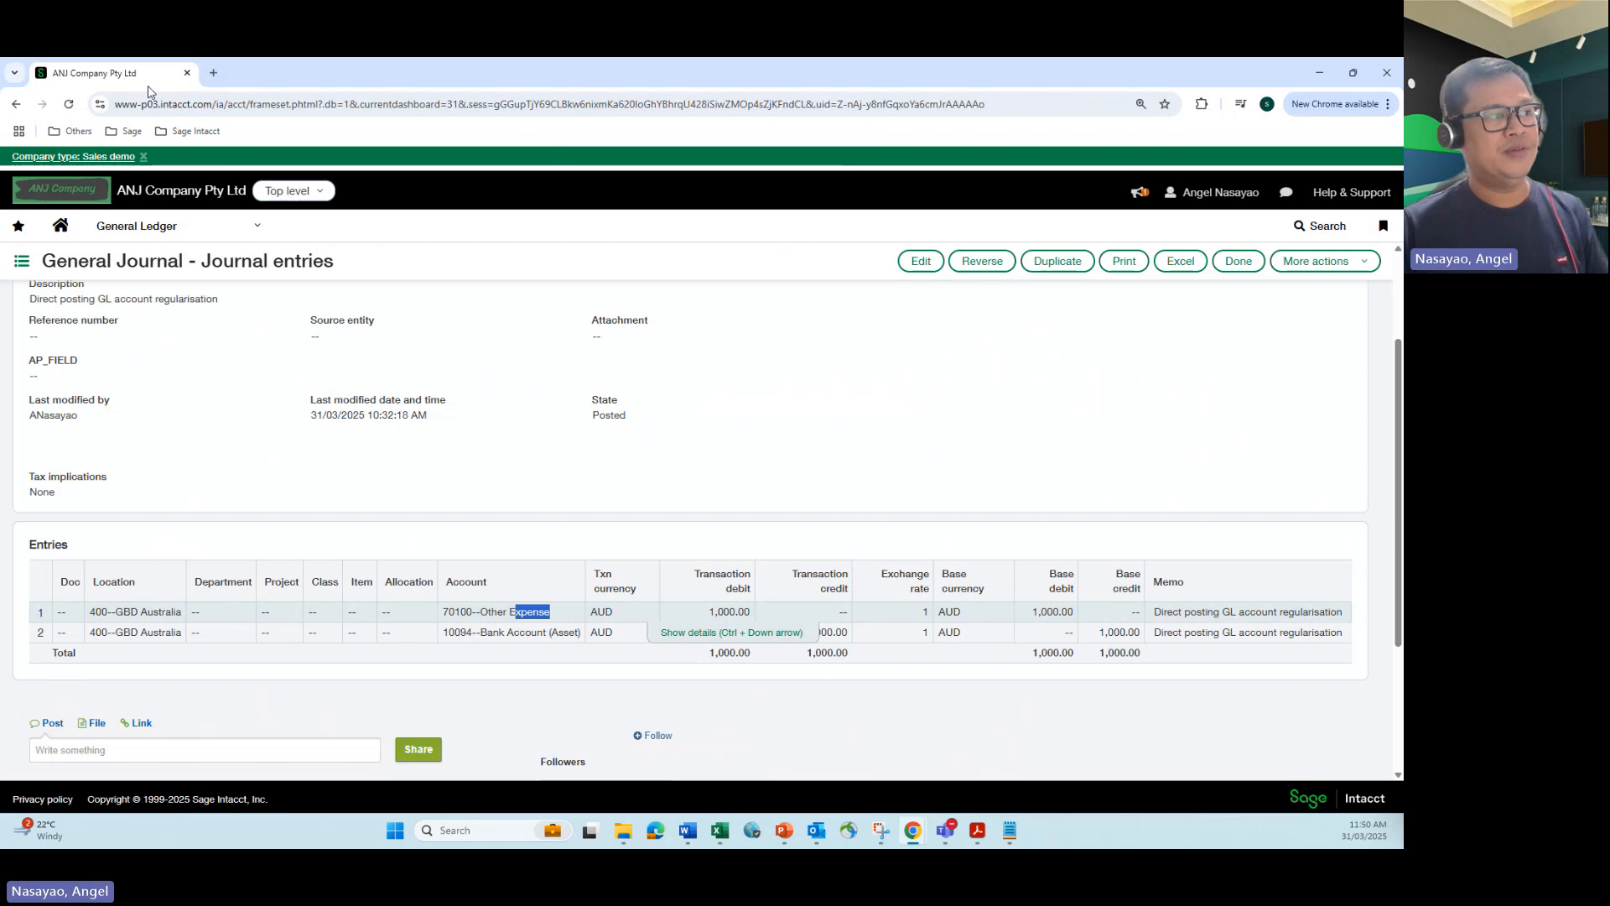
Step: Open the Balance Sheet - Detail financial report for editing and review its general format settings, including the zero-number options
{"action": "left_click", "coordinate": [262, 230]}
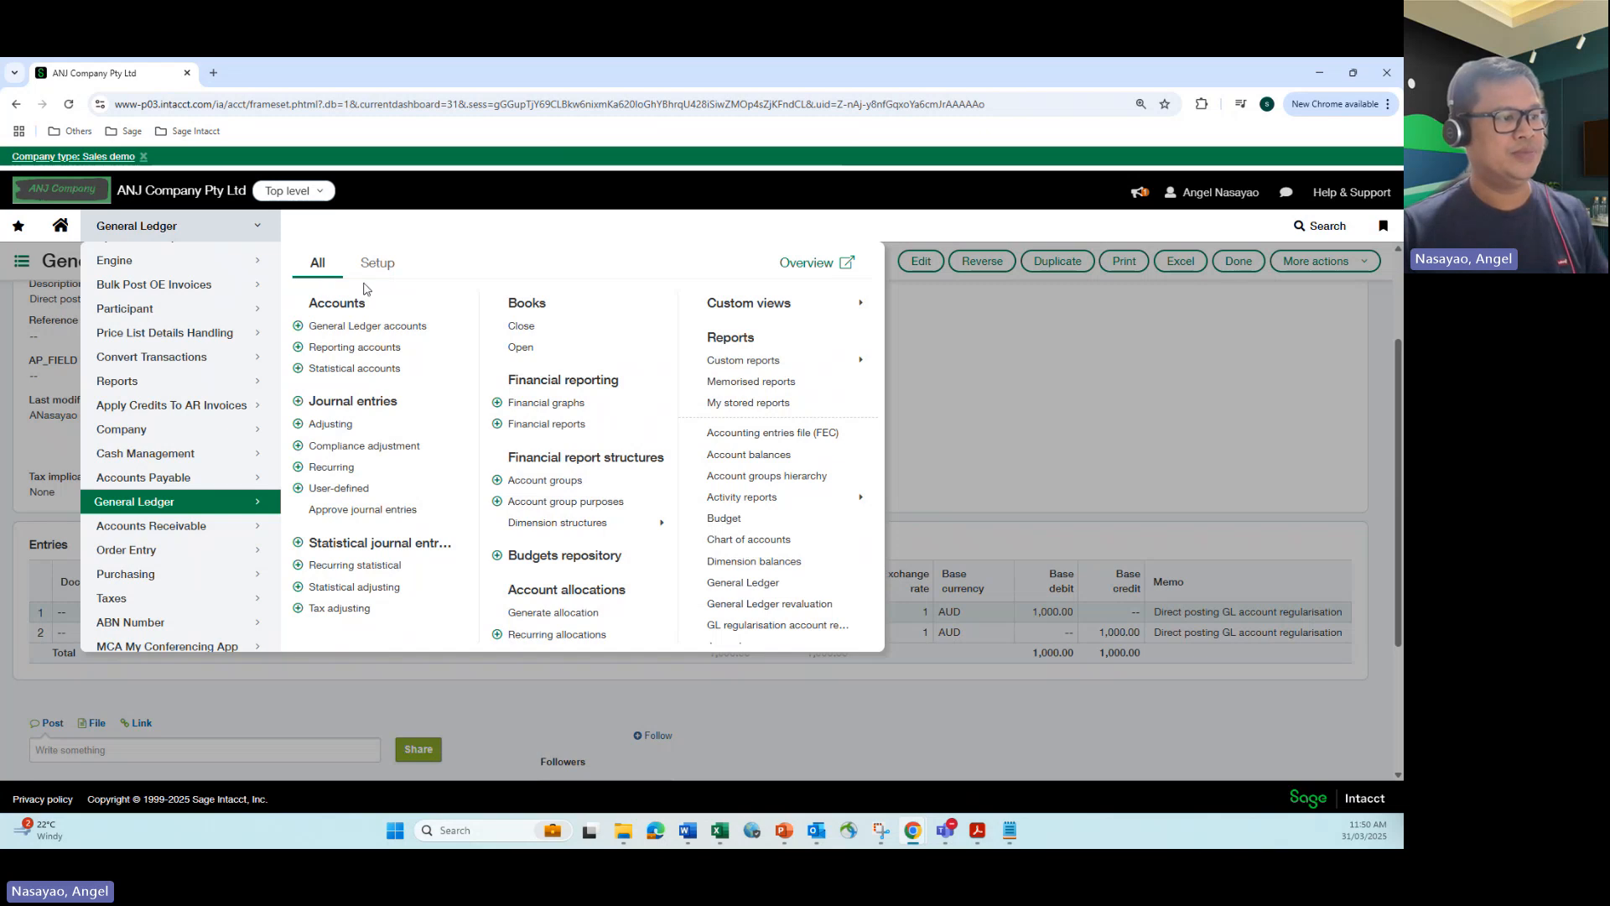
{"action": "left_click", "coordinate": [538, 428]}
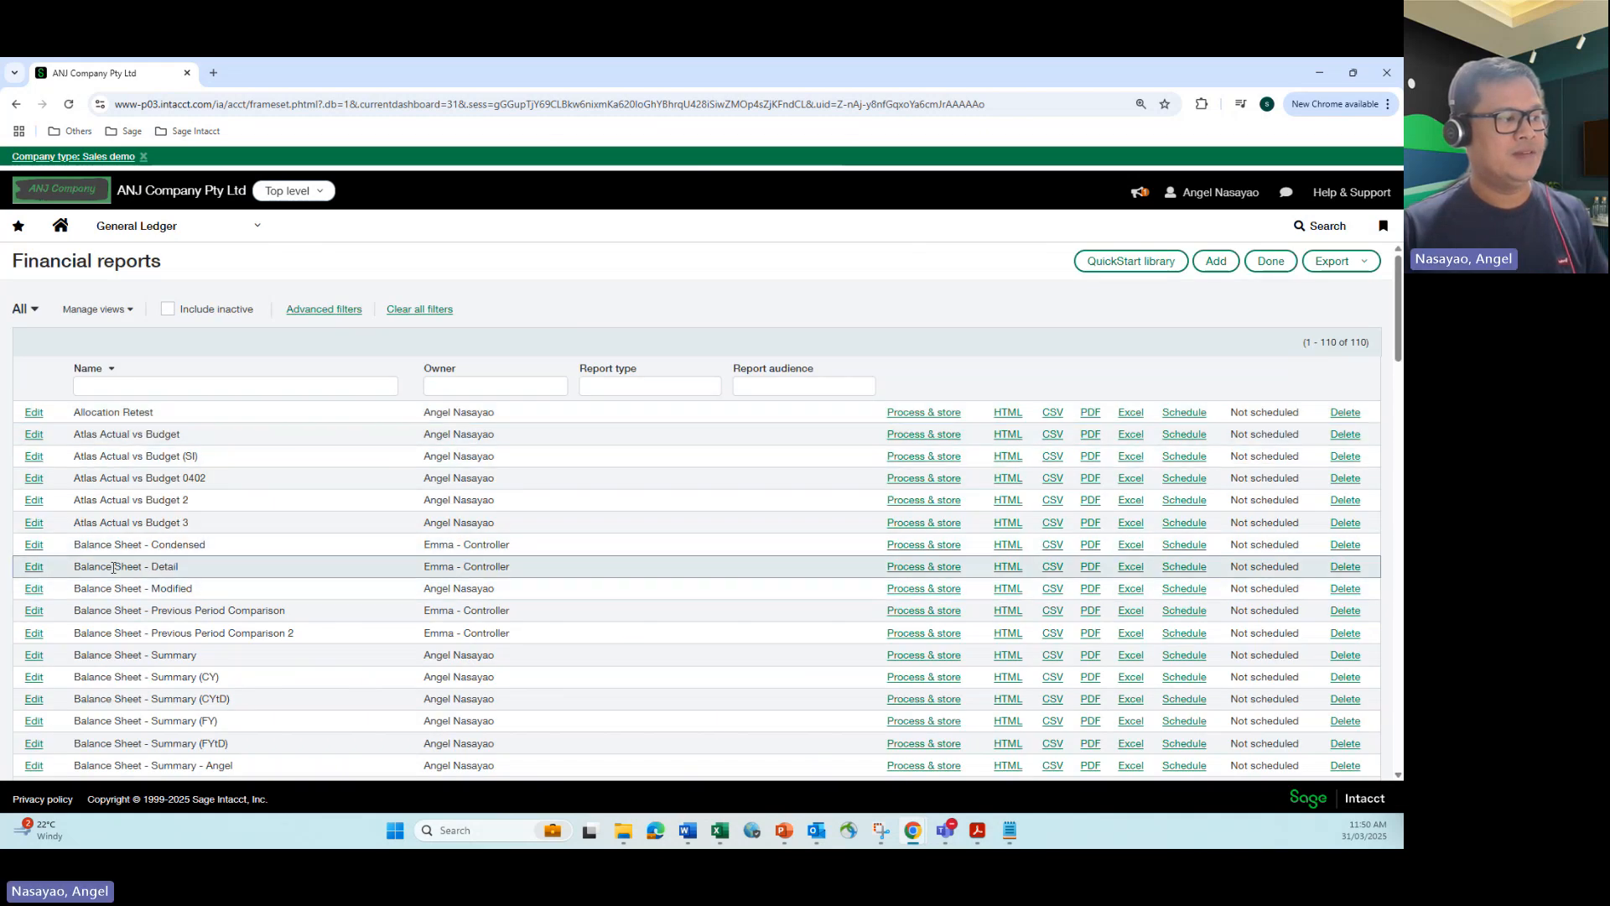
{"action": "left_click", "coordinate": [34, 568]}
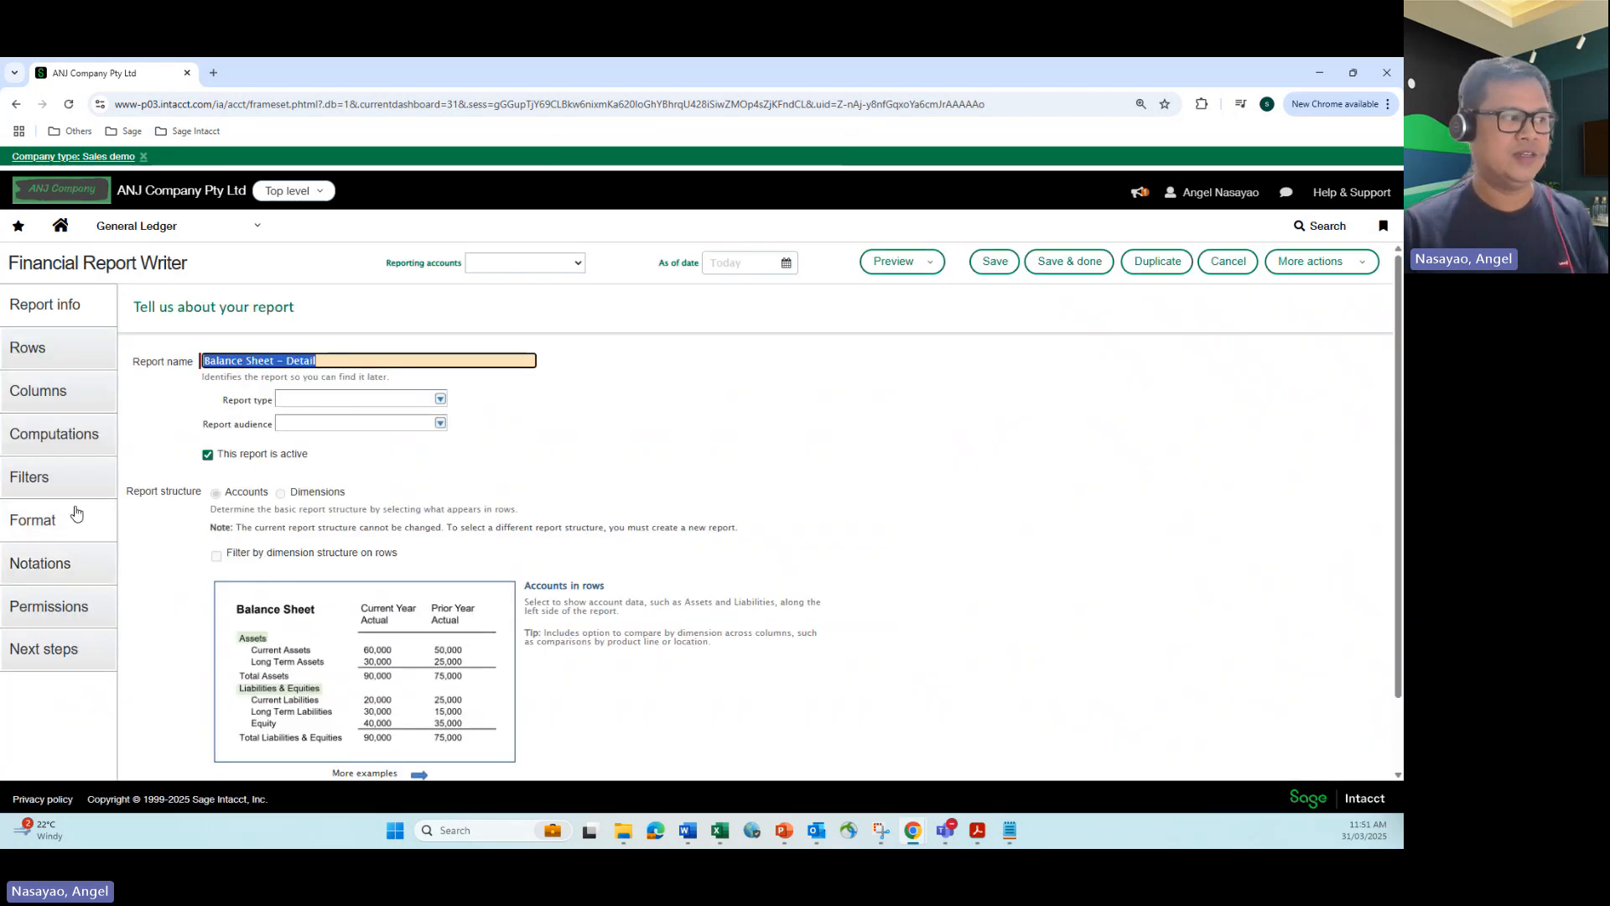
{"action": "left_click", "coordinate": [29, 530]}
{"action": "scroll", "coordinate": [411, 541], "scroll_direction": "down", "scroll_amount": 2}
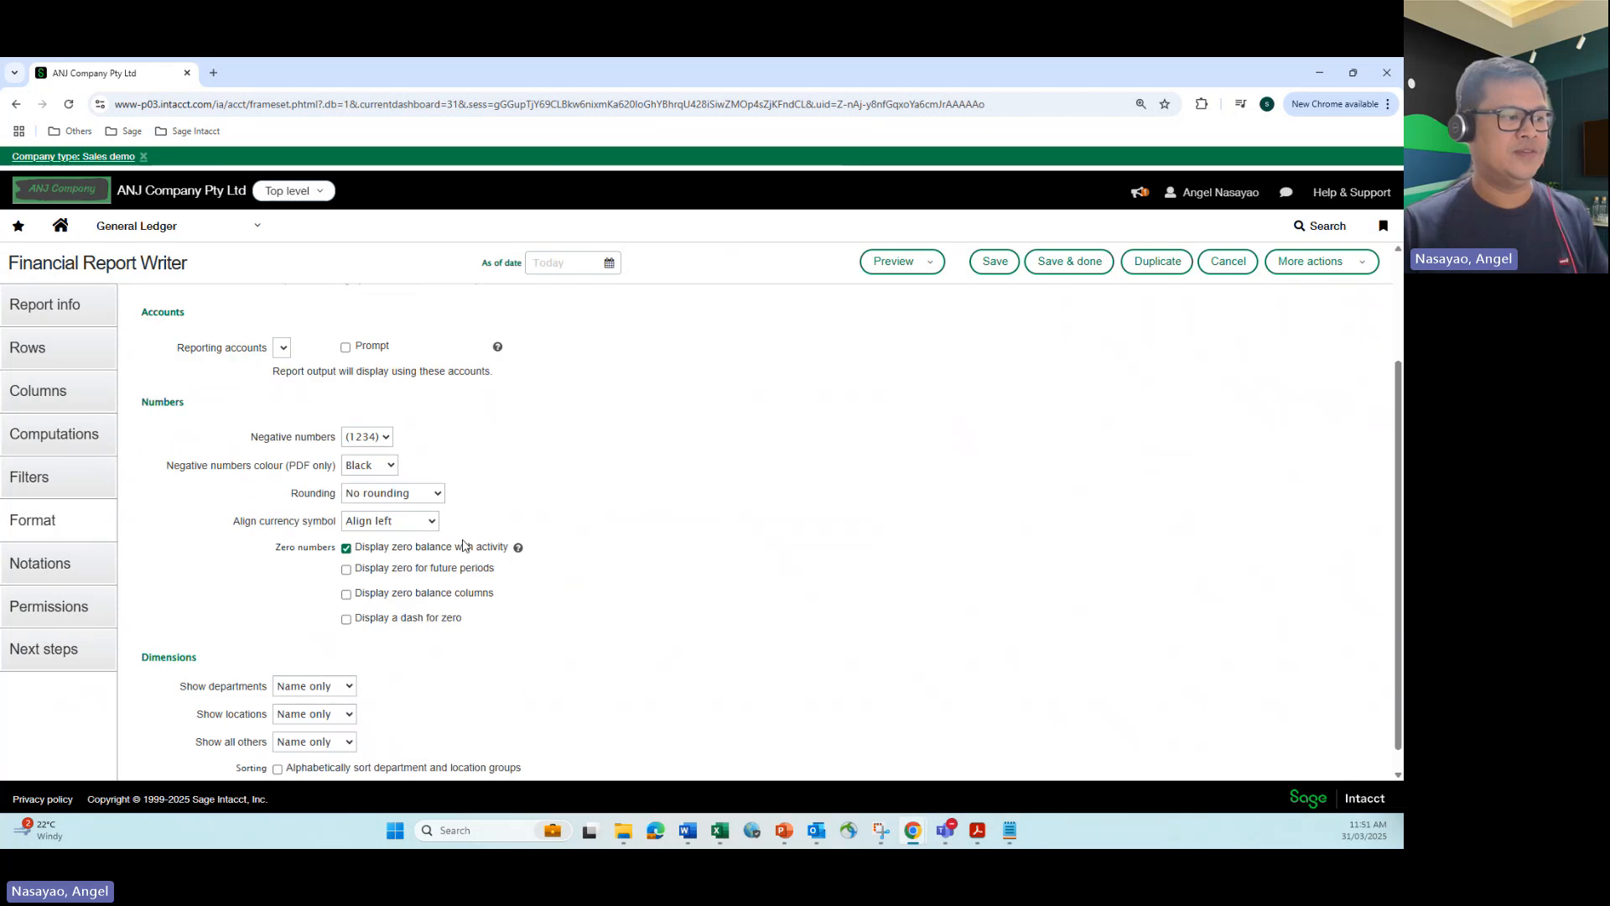
{"action": "scroll", "coordinate": [297, 546], "scroll_direction": "up", "scroll_amount": 2}
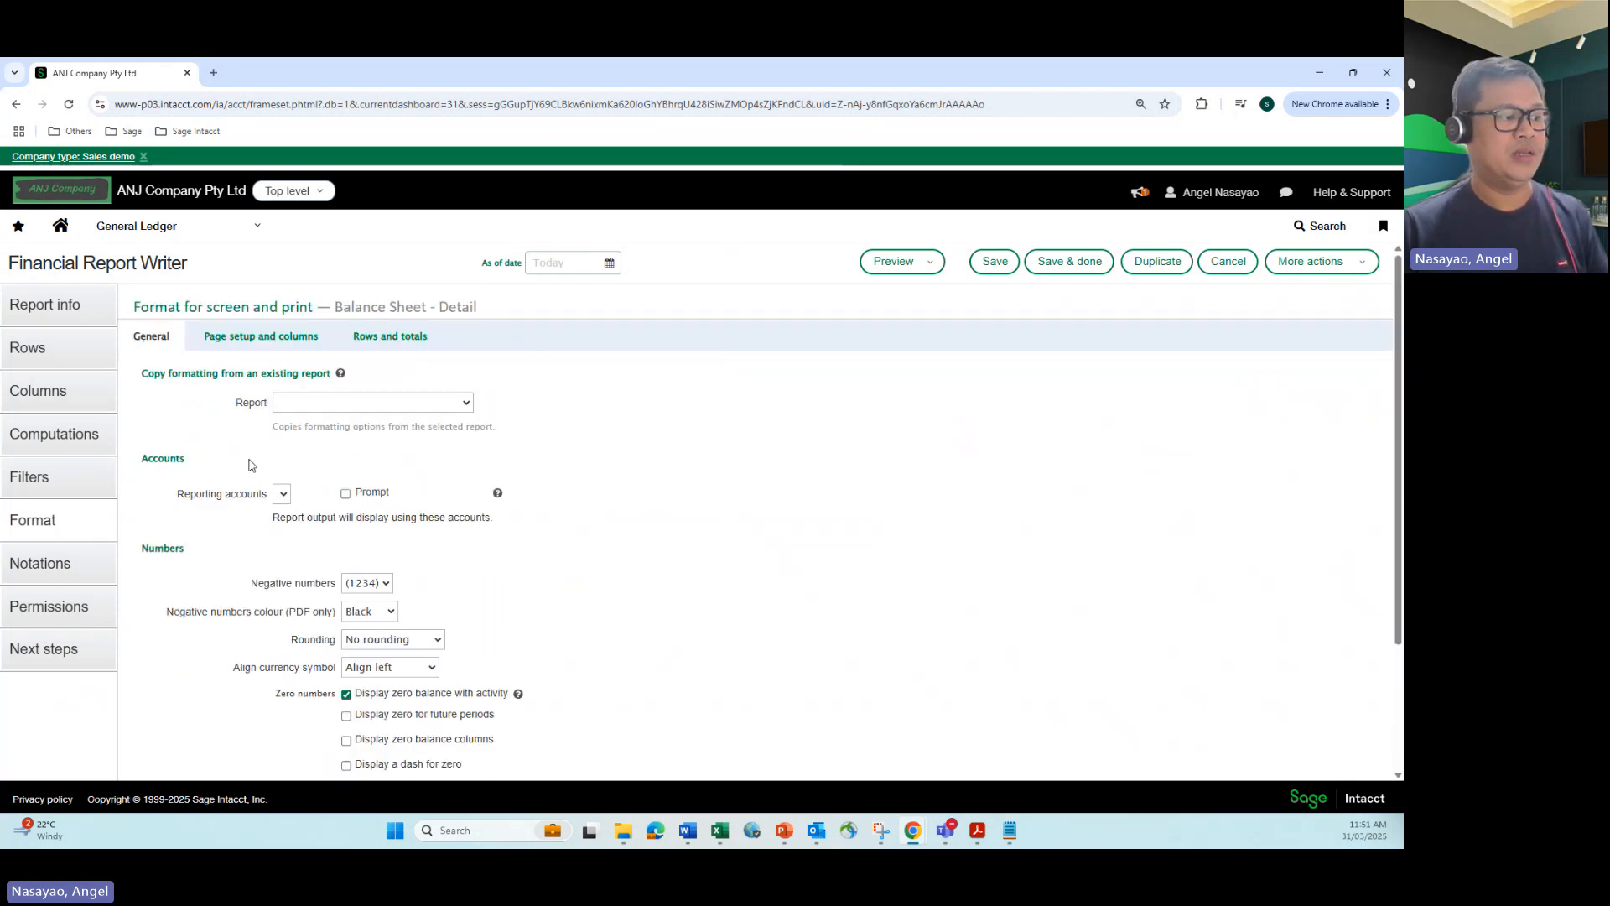
{"action": "scroll", "coordinate": [302, 538], "scroll_direction": "down", "scroll_amount": 2}
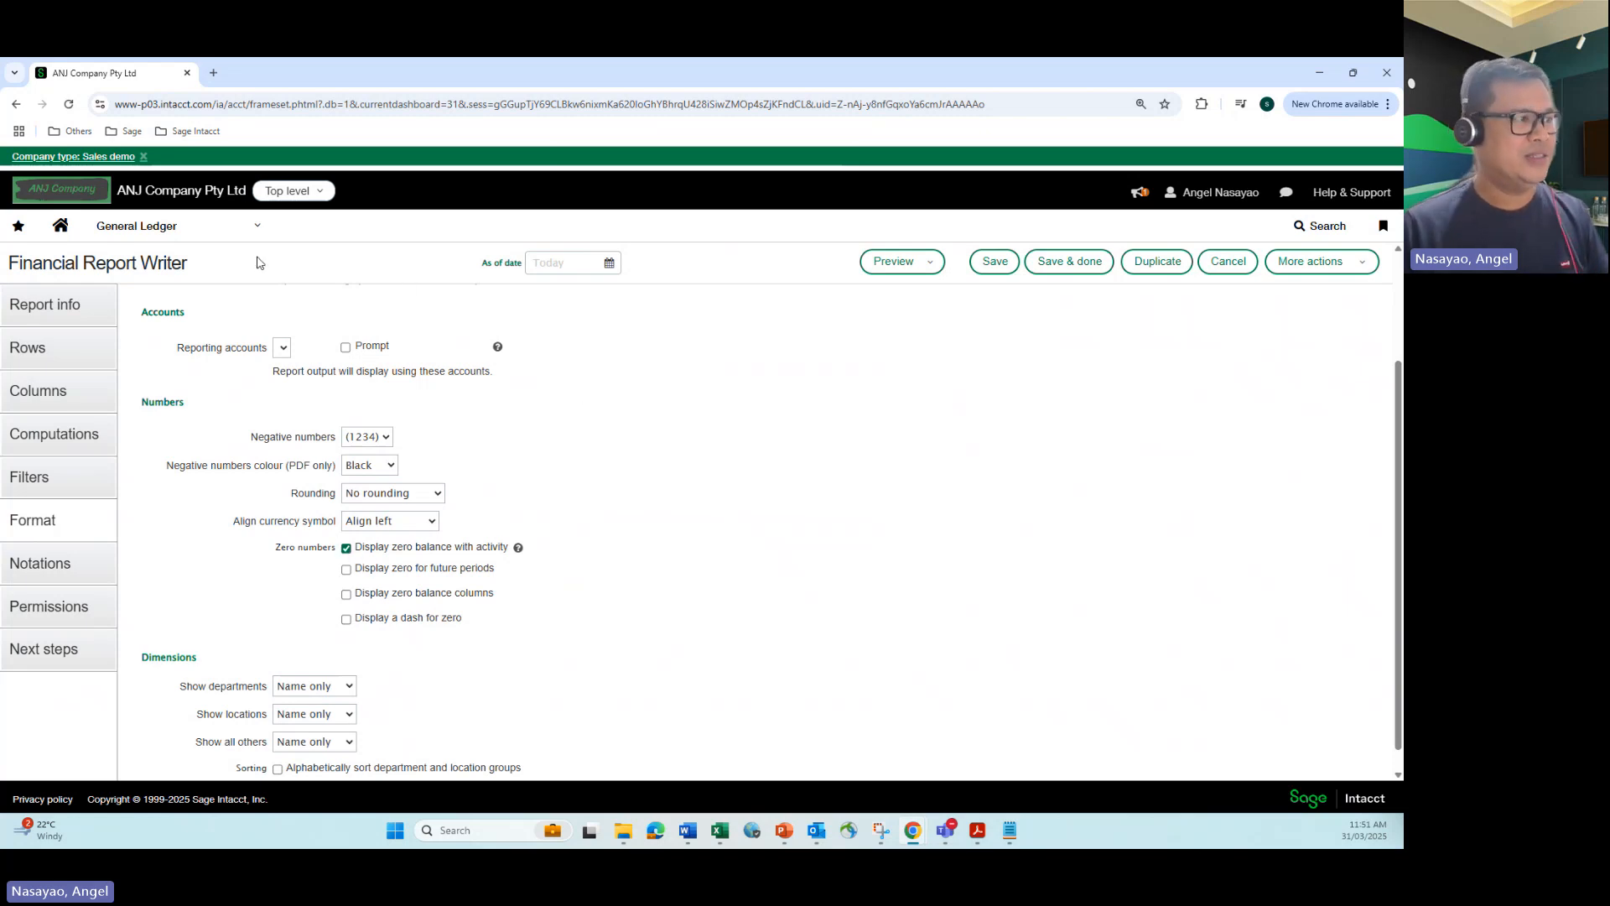
Step: Run the Balance Sheet - Detail report in HTML on an accrual basis as of 31/03/2025 for location 400--GBD Australia
{"action": "left_click", "coordinate": [256, 226]}
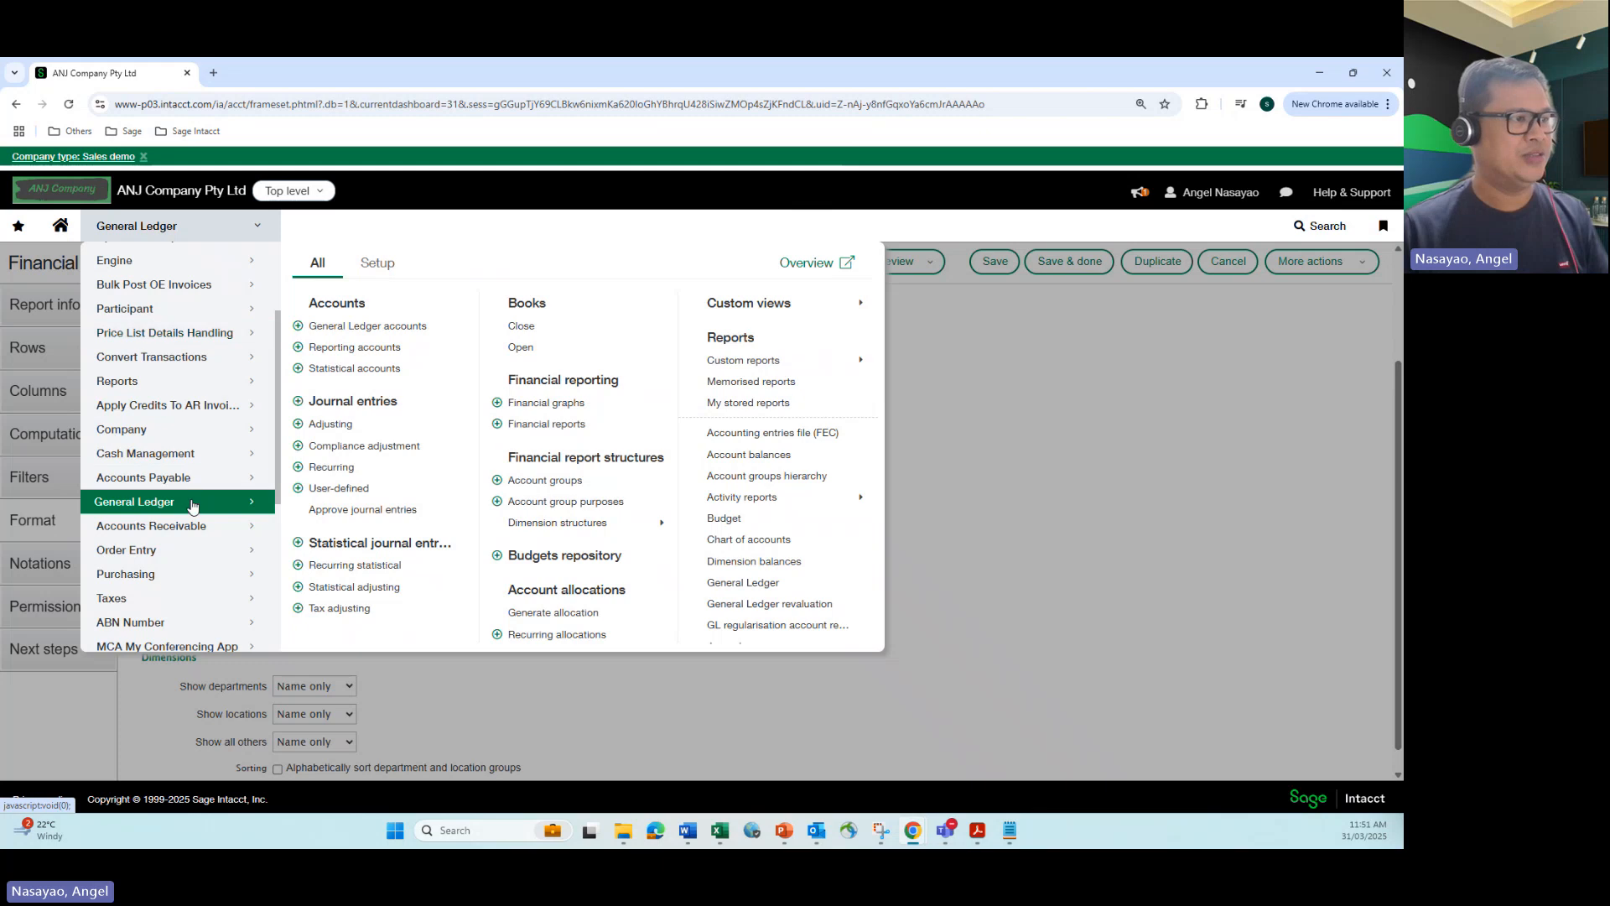
{"action": "left_click", "coordinate": [537, 424]}
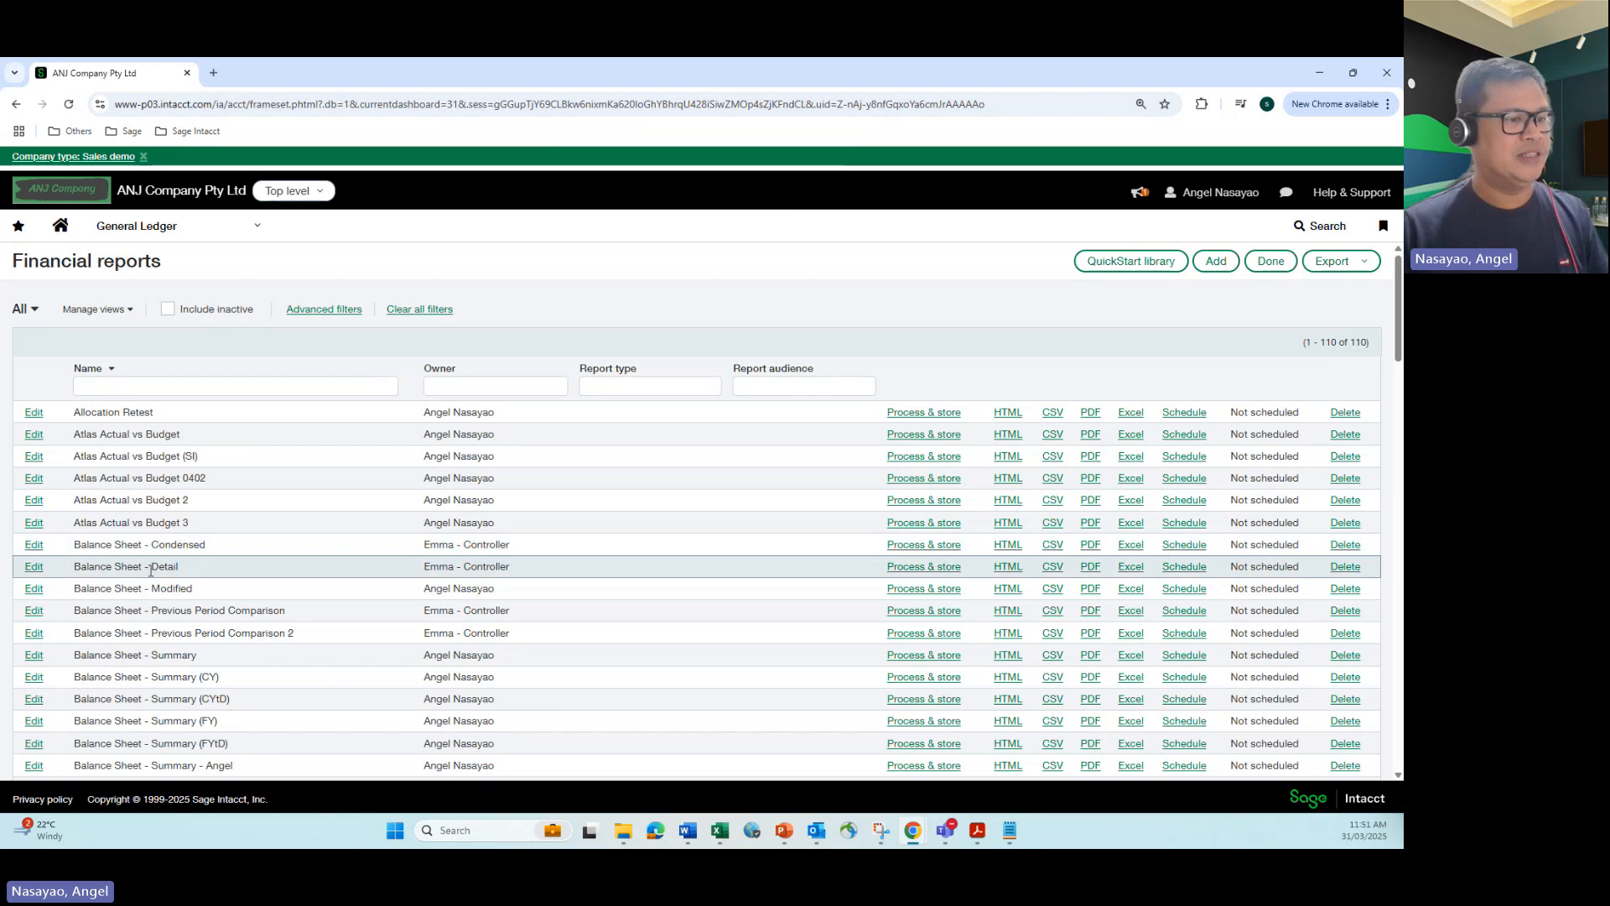
{"action": "left_click", "coordinate": [1006, 567]}
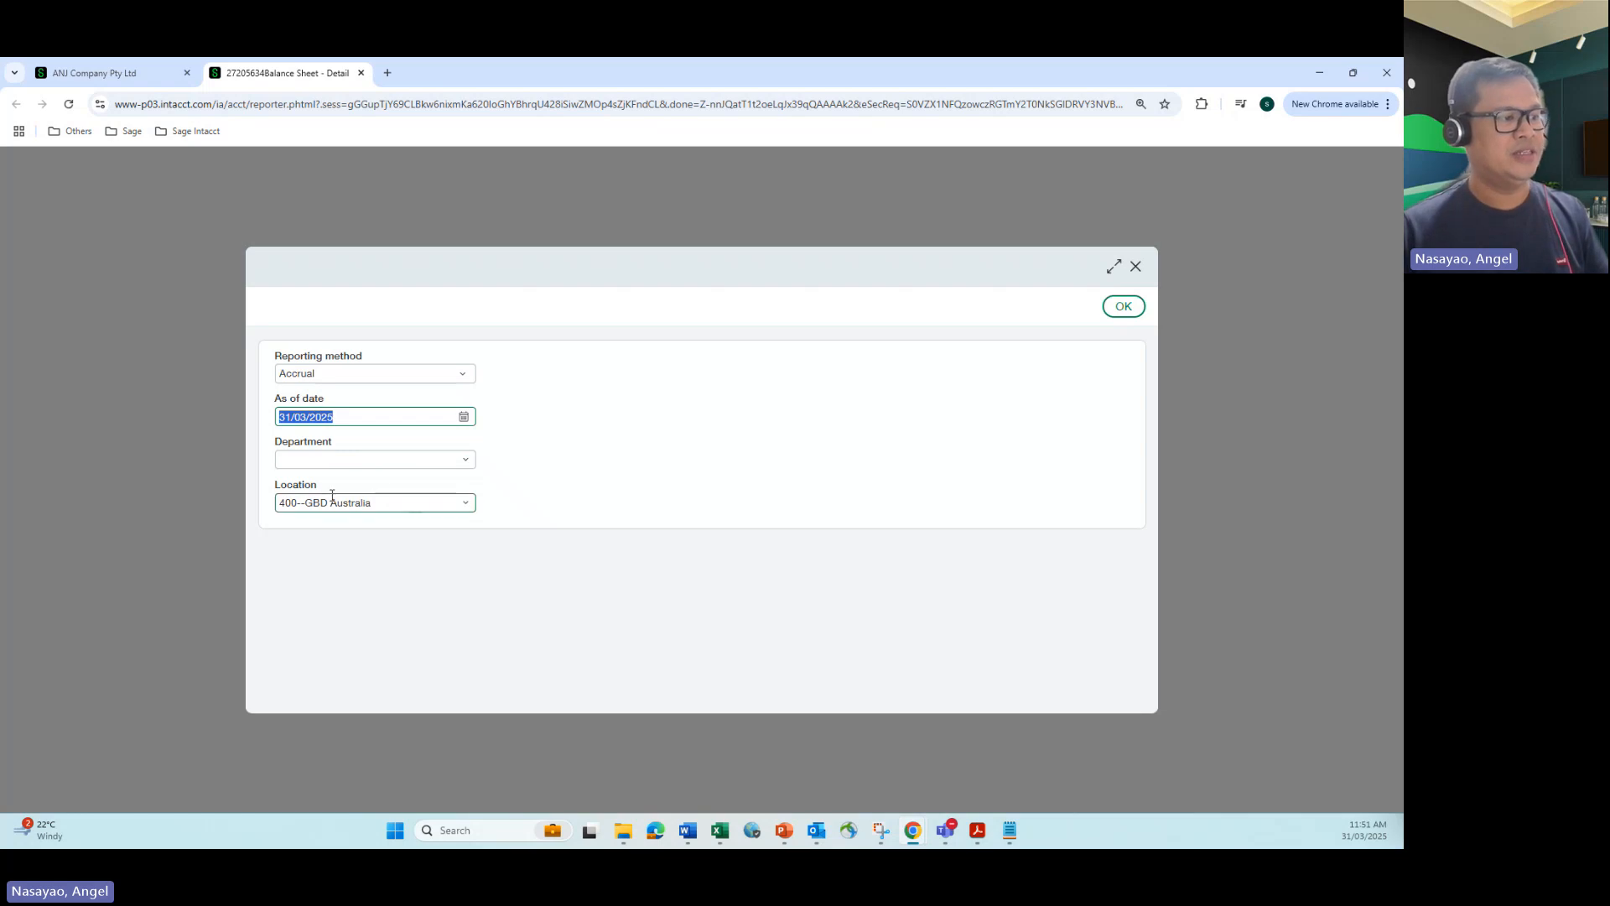
{"action": "left_click", "coordinate": [374, 485]}
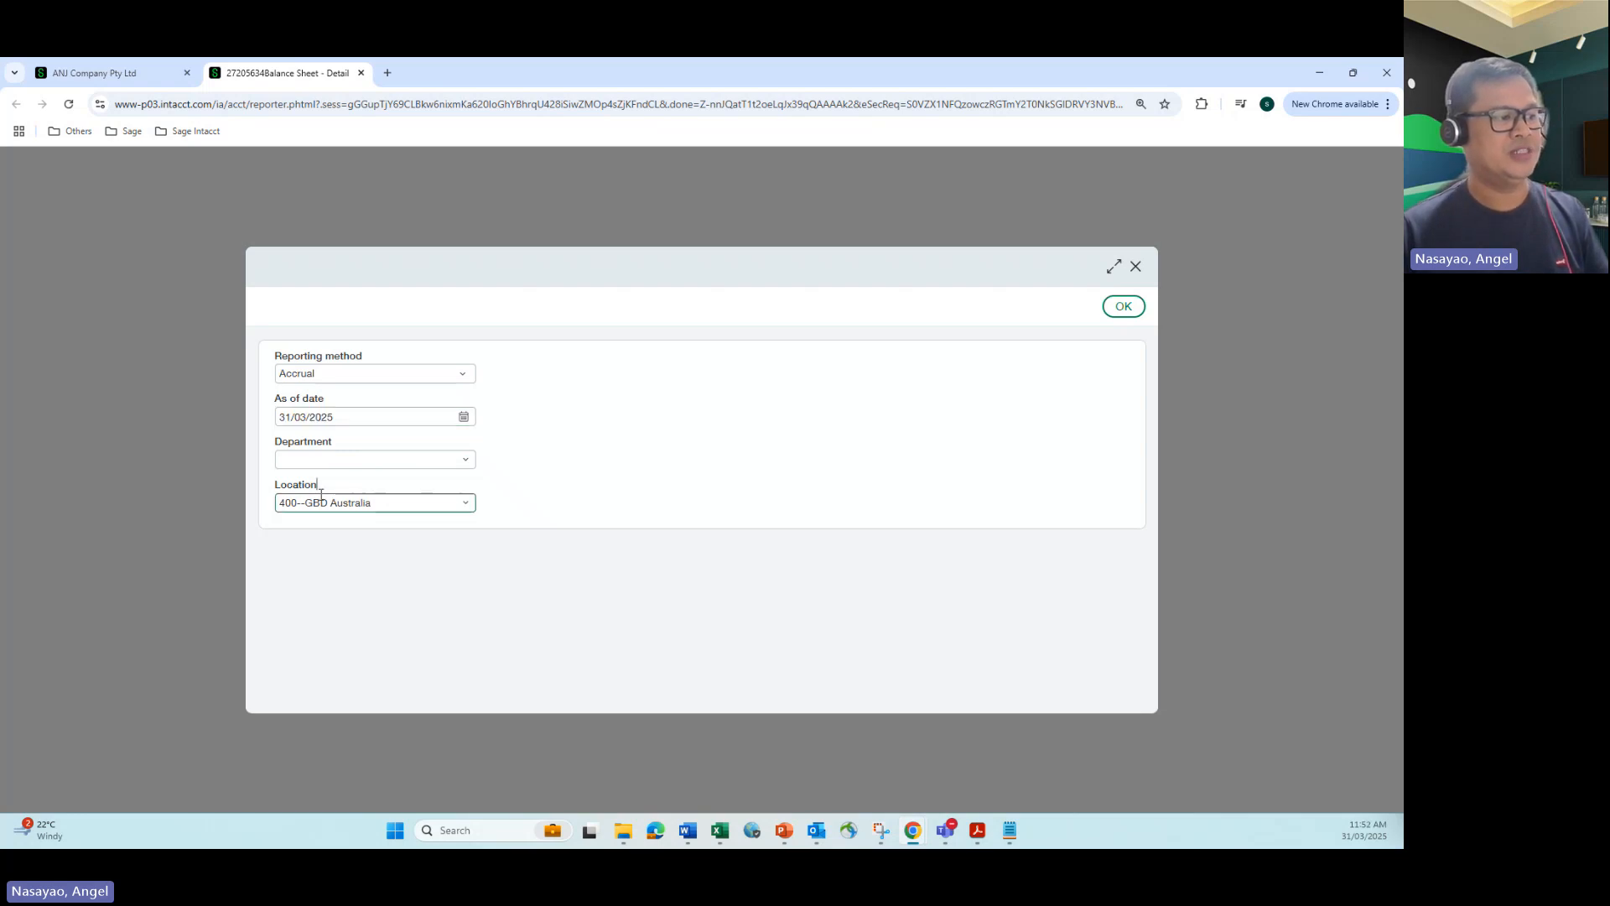
{"action": "left_click", "coordinate": [1122, 310]}
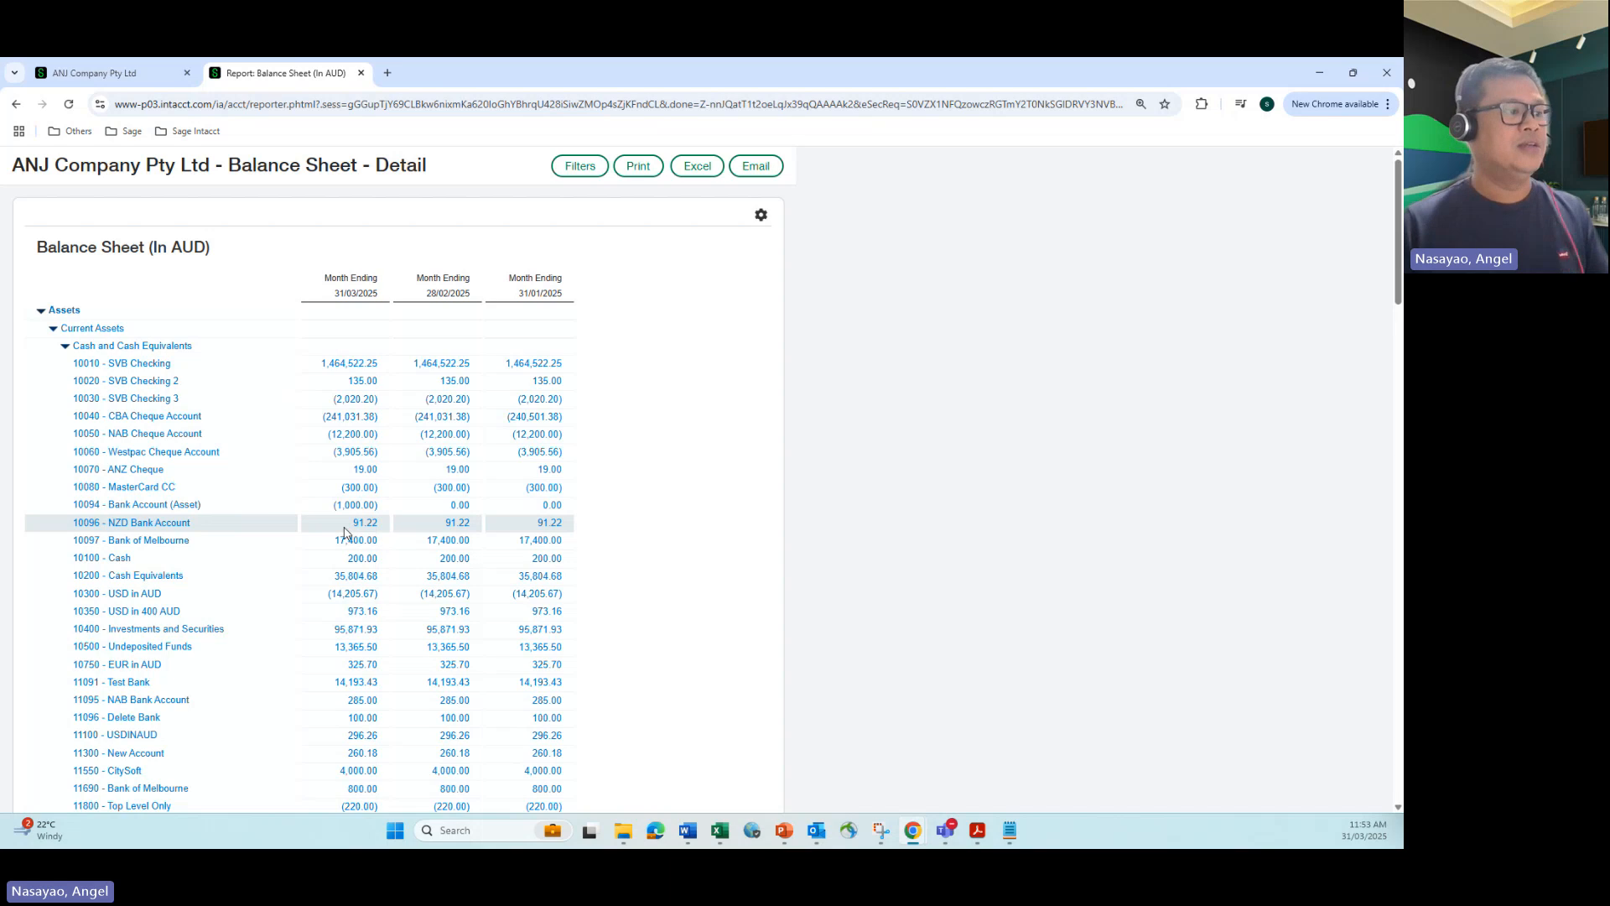
Step: Go back to the company's General Ledger application and open the GL regularisation account reclassification report
{"action": "left_click", "coordinate": [107, 68]}
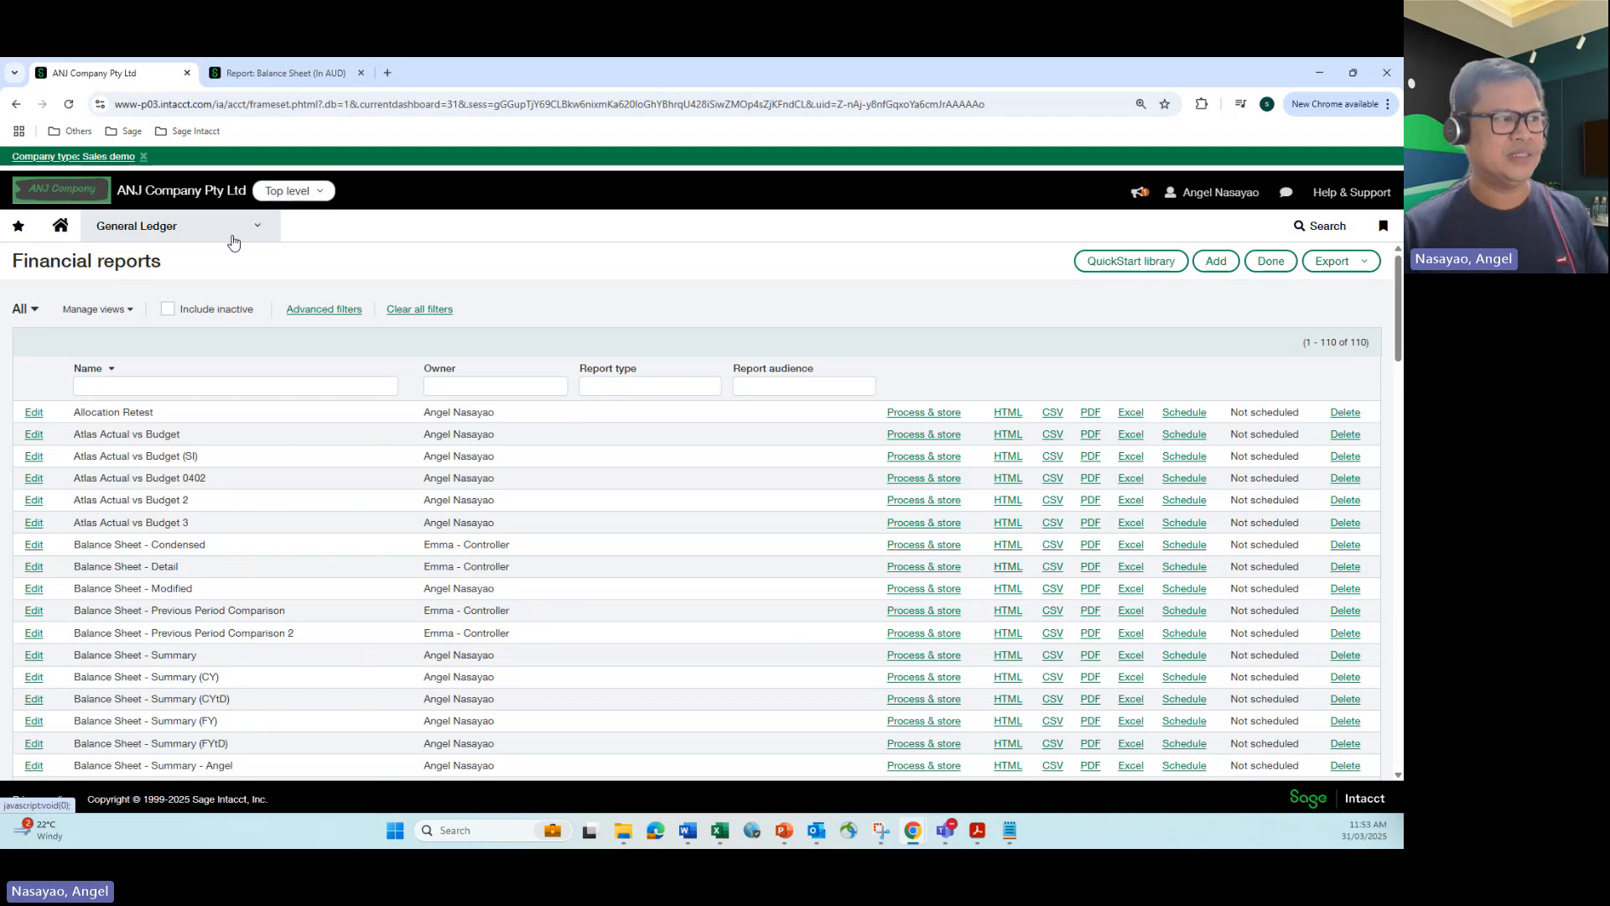
{"action": "left_click", "coordinate": [259, 227]}
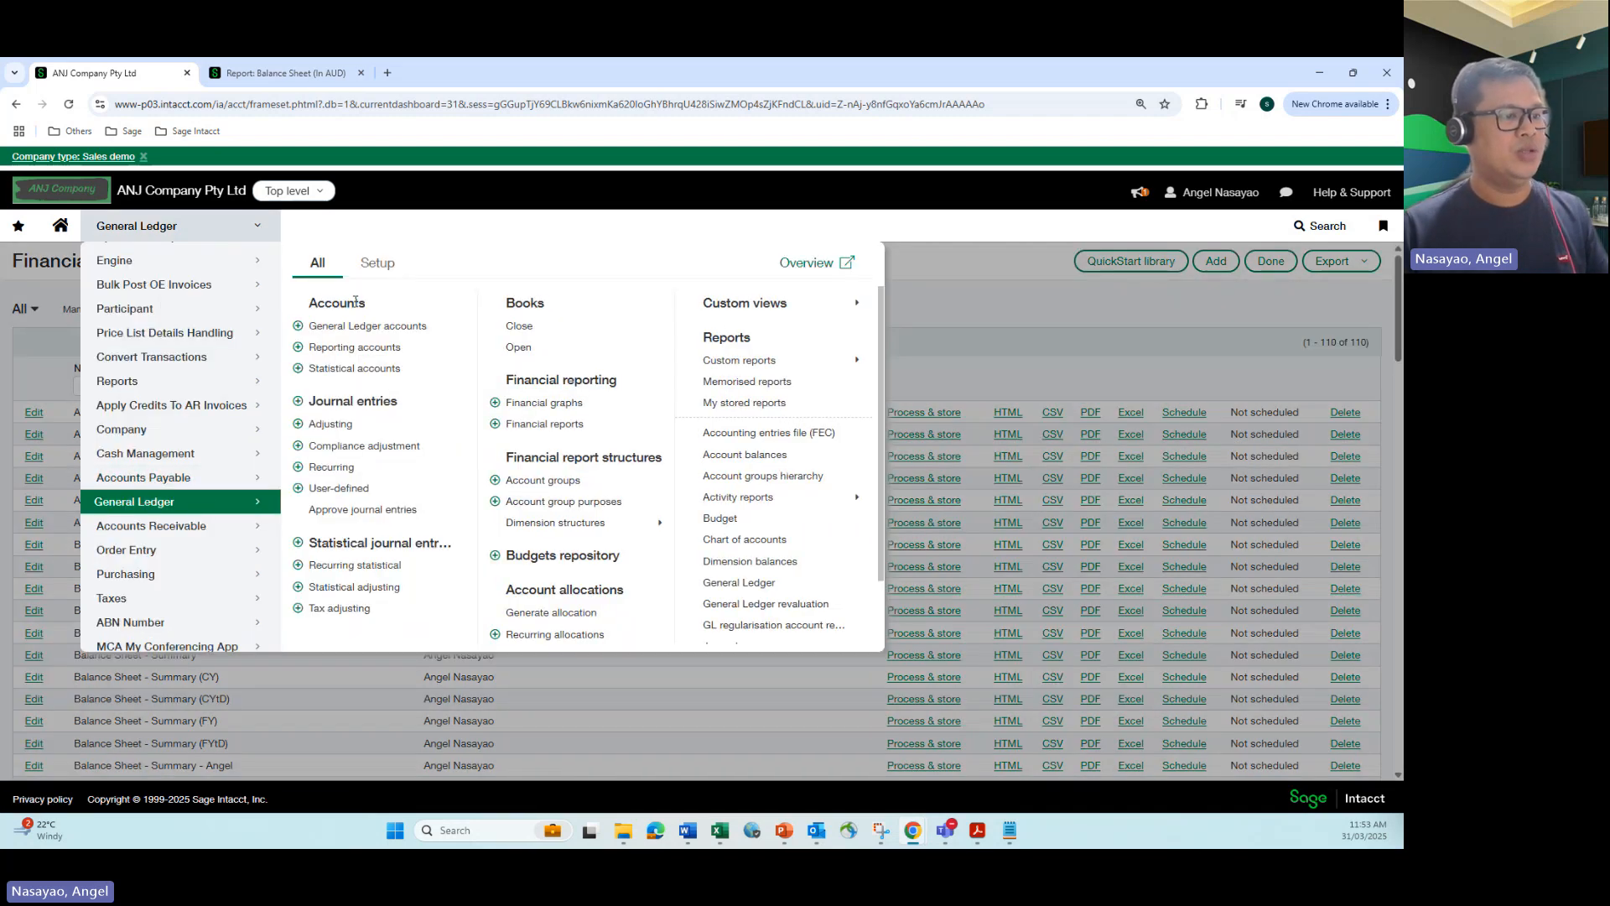
{"action": "scroll", "coordinate": [768, 395], "scroll_direction": "down", "scroll_amount": 2}
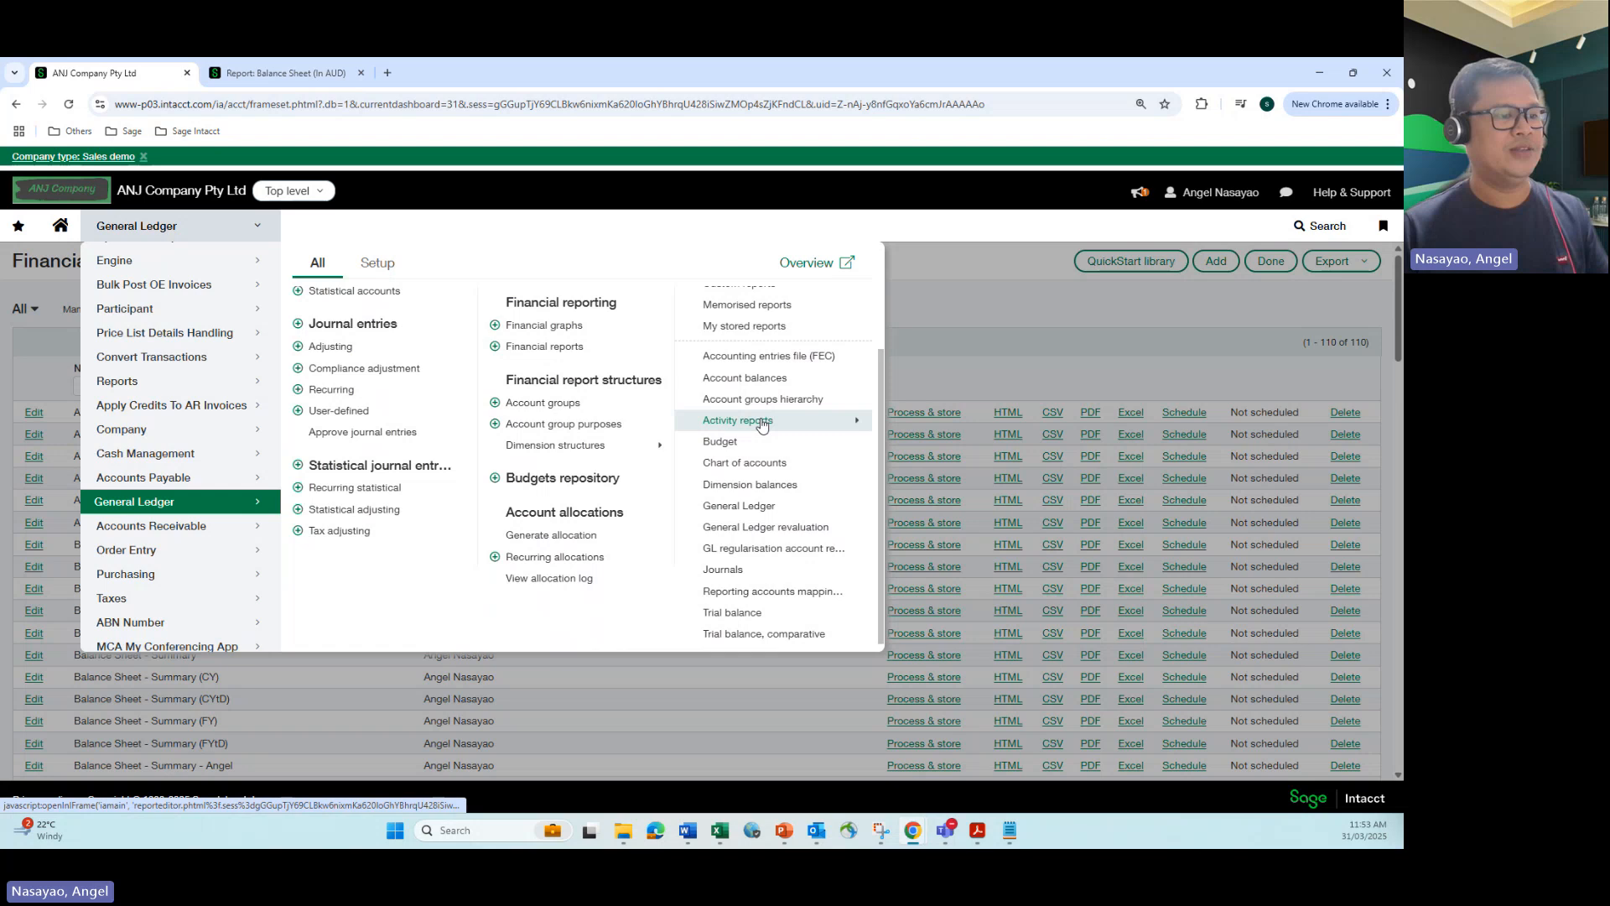
{"action": "left_click", "coordinate": [759, 549]}
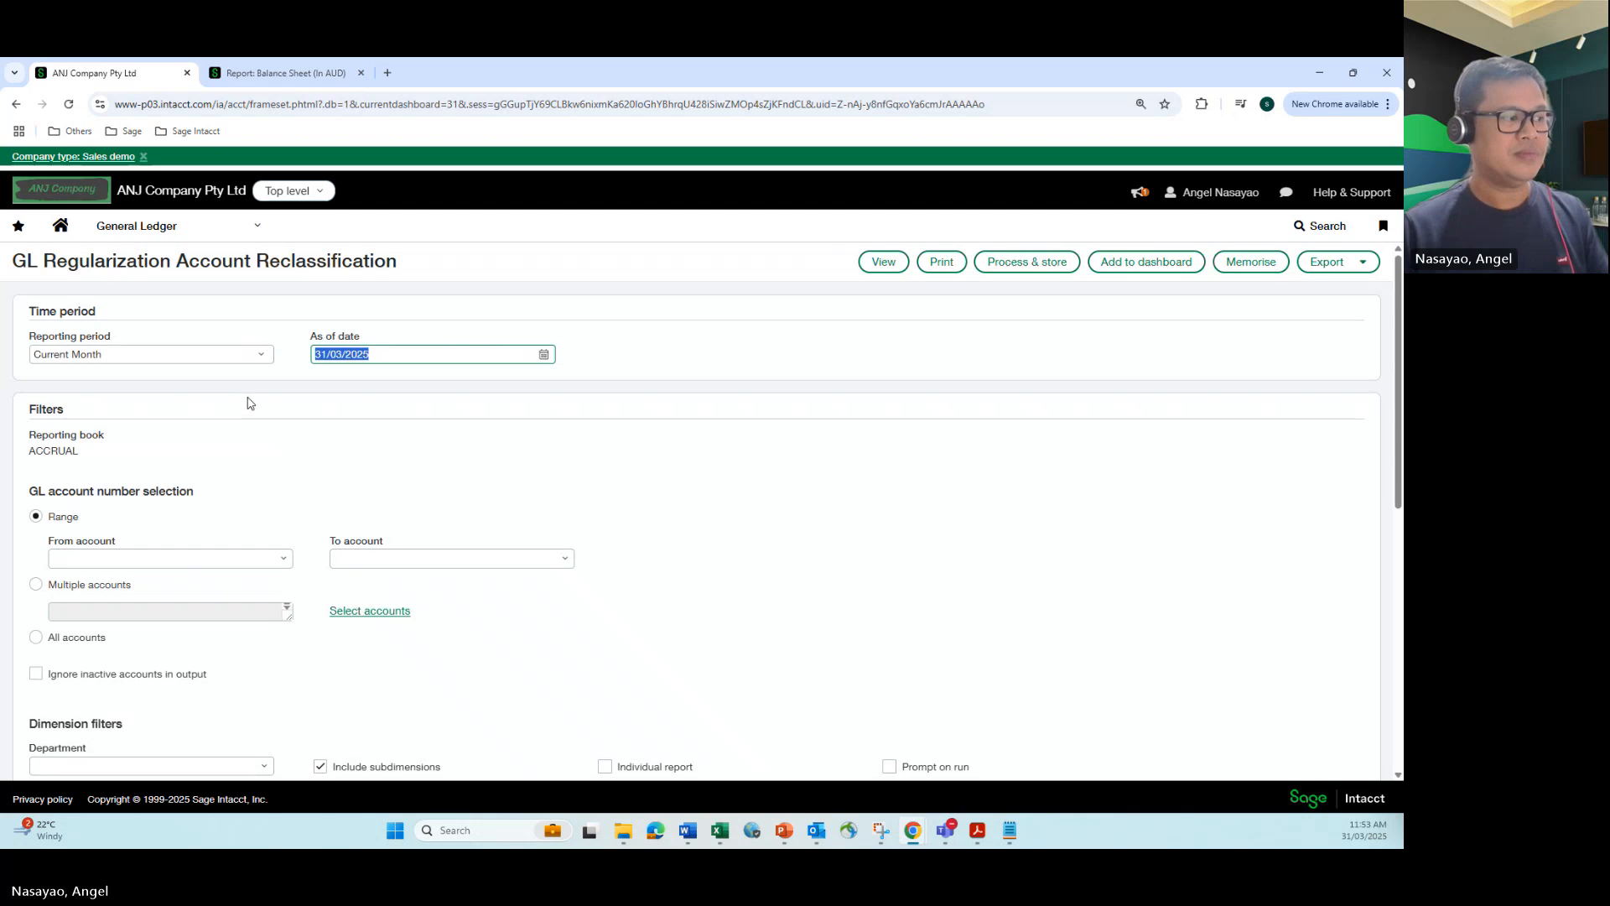
Step: Set the reclassification report's location to 400--GBD Australia and view it for the current month as of 31/03/2025
{"action": "scroll", "coordinate": [246, 404], "scroll_direction": "down", "scroll_amount": 2}
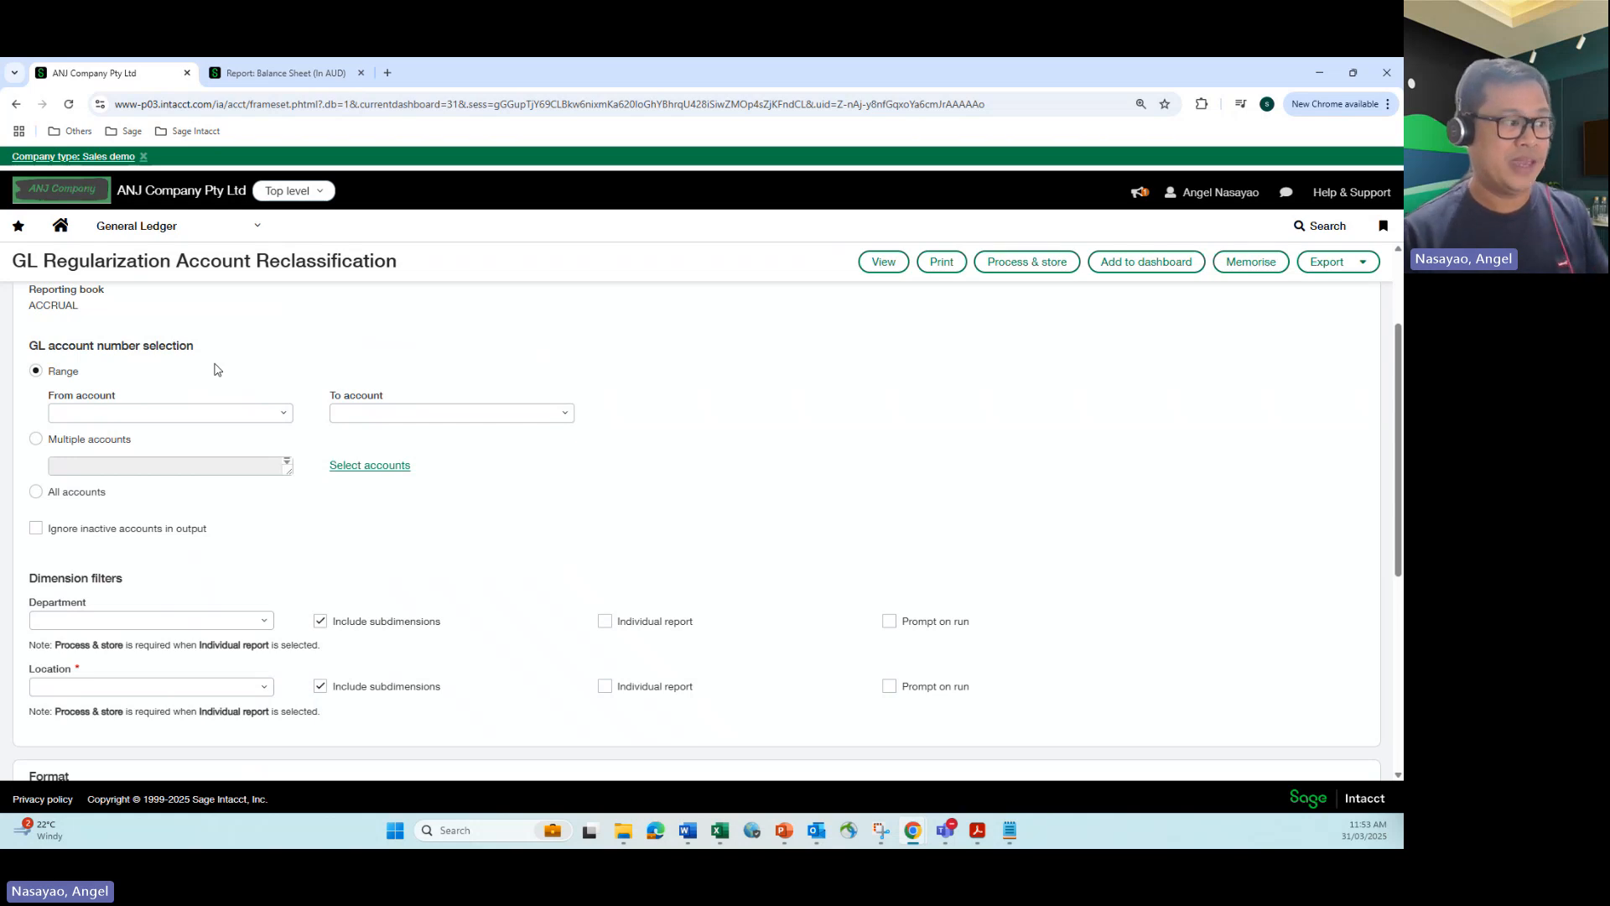
{"action": "scroll", "coordinate": [224, 612], "scroll_direction": "down", "scroll_amount": 2}
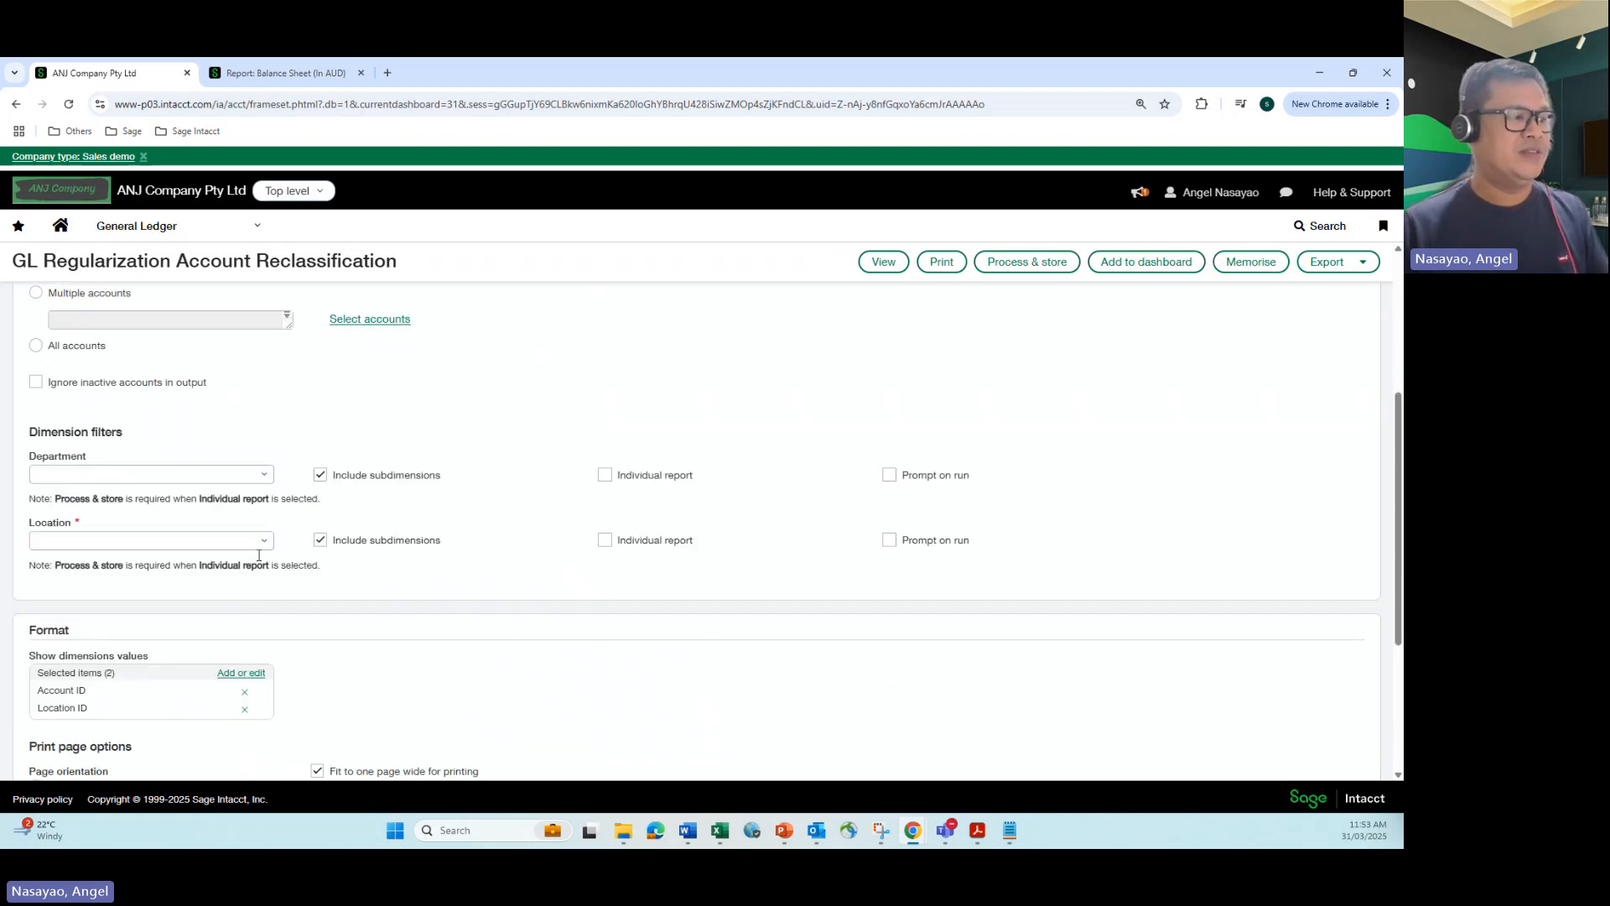
{"action": "left_click", "coordinate": [269, 547]}
{"action": "scroll", "coordinate": [201, 403], "scroll_direction": "down", "scroll_amount": 3}
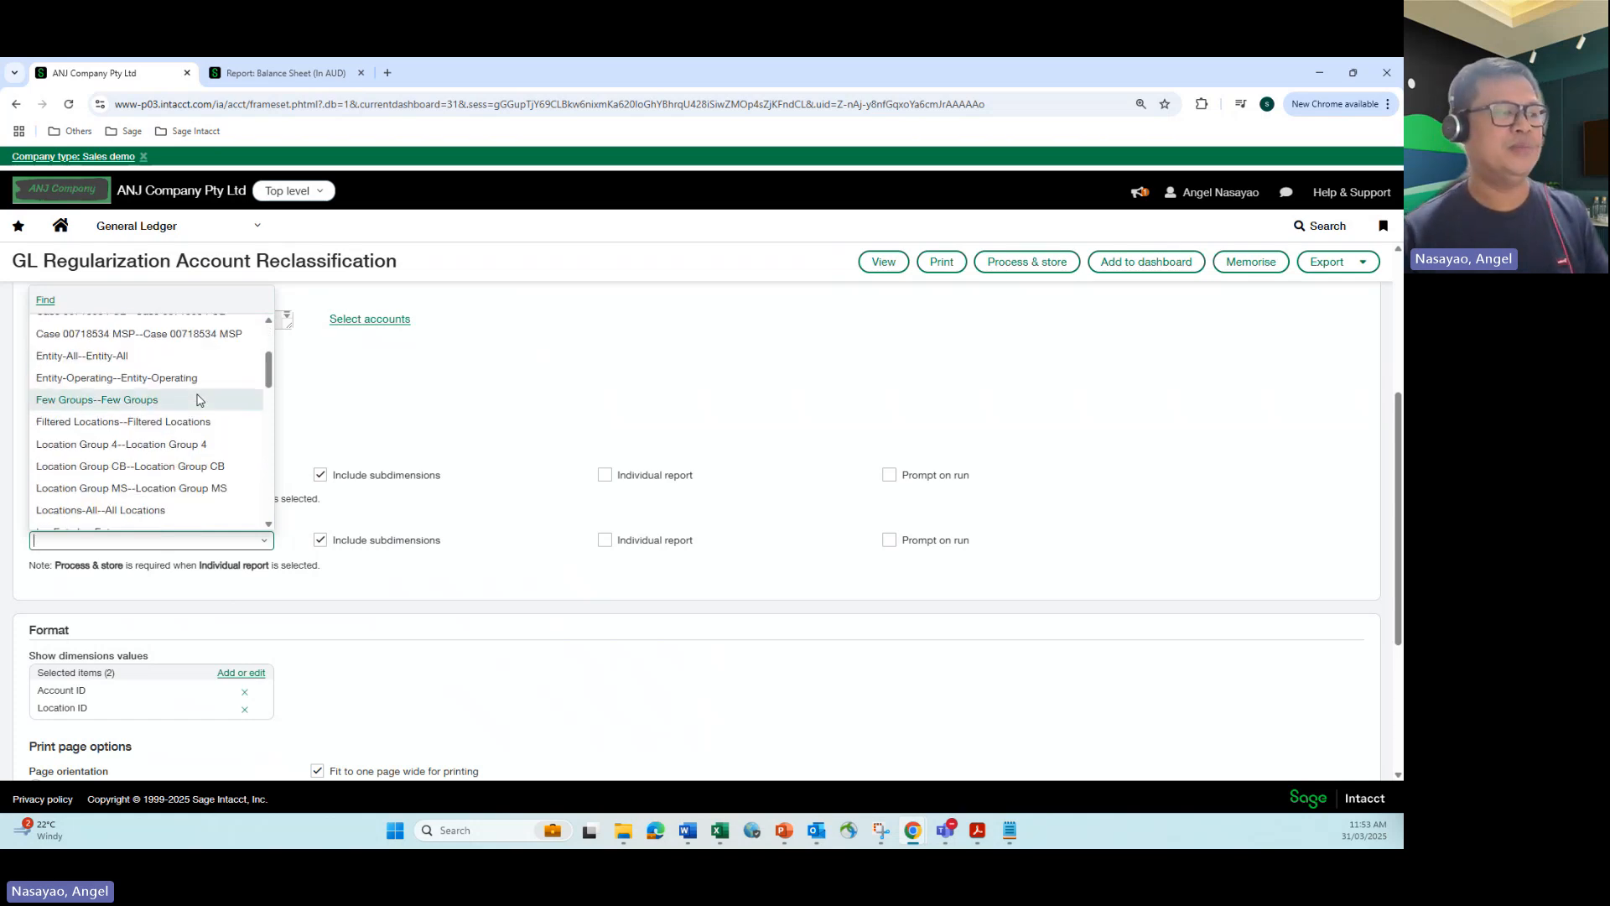
{"action": "scroll", "coordinate": [200, 400], "scroll_direction": "down", "scroll_amount": 5}
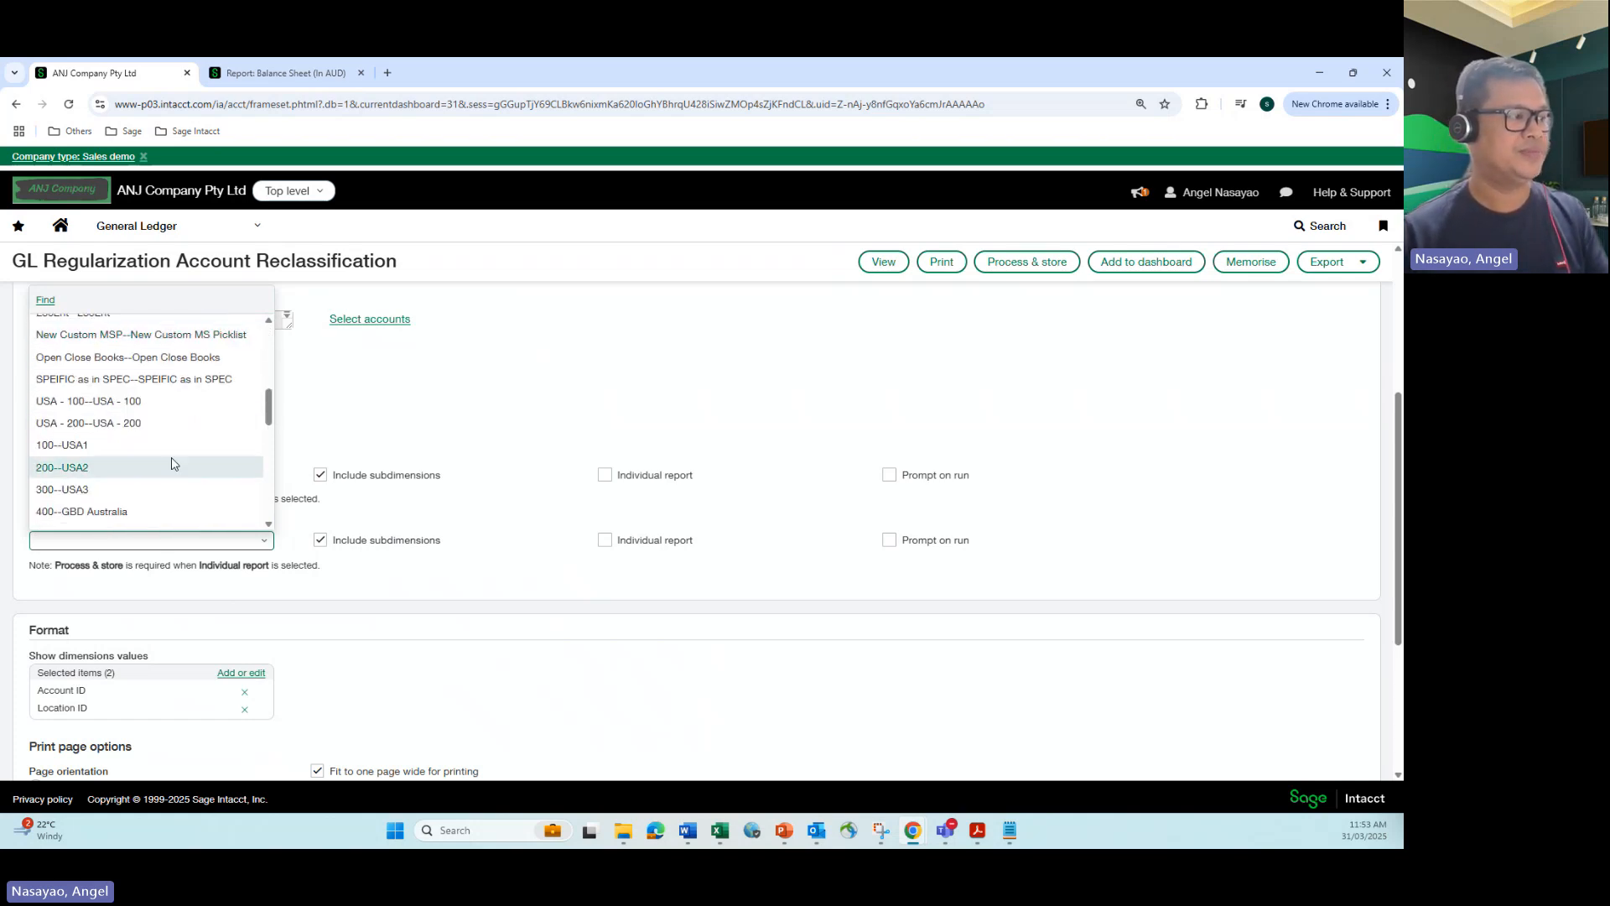
{"action": "left_click", "coordinate": [125, 513]}
{"action": "left_click", "coordinate": [125, 514]}
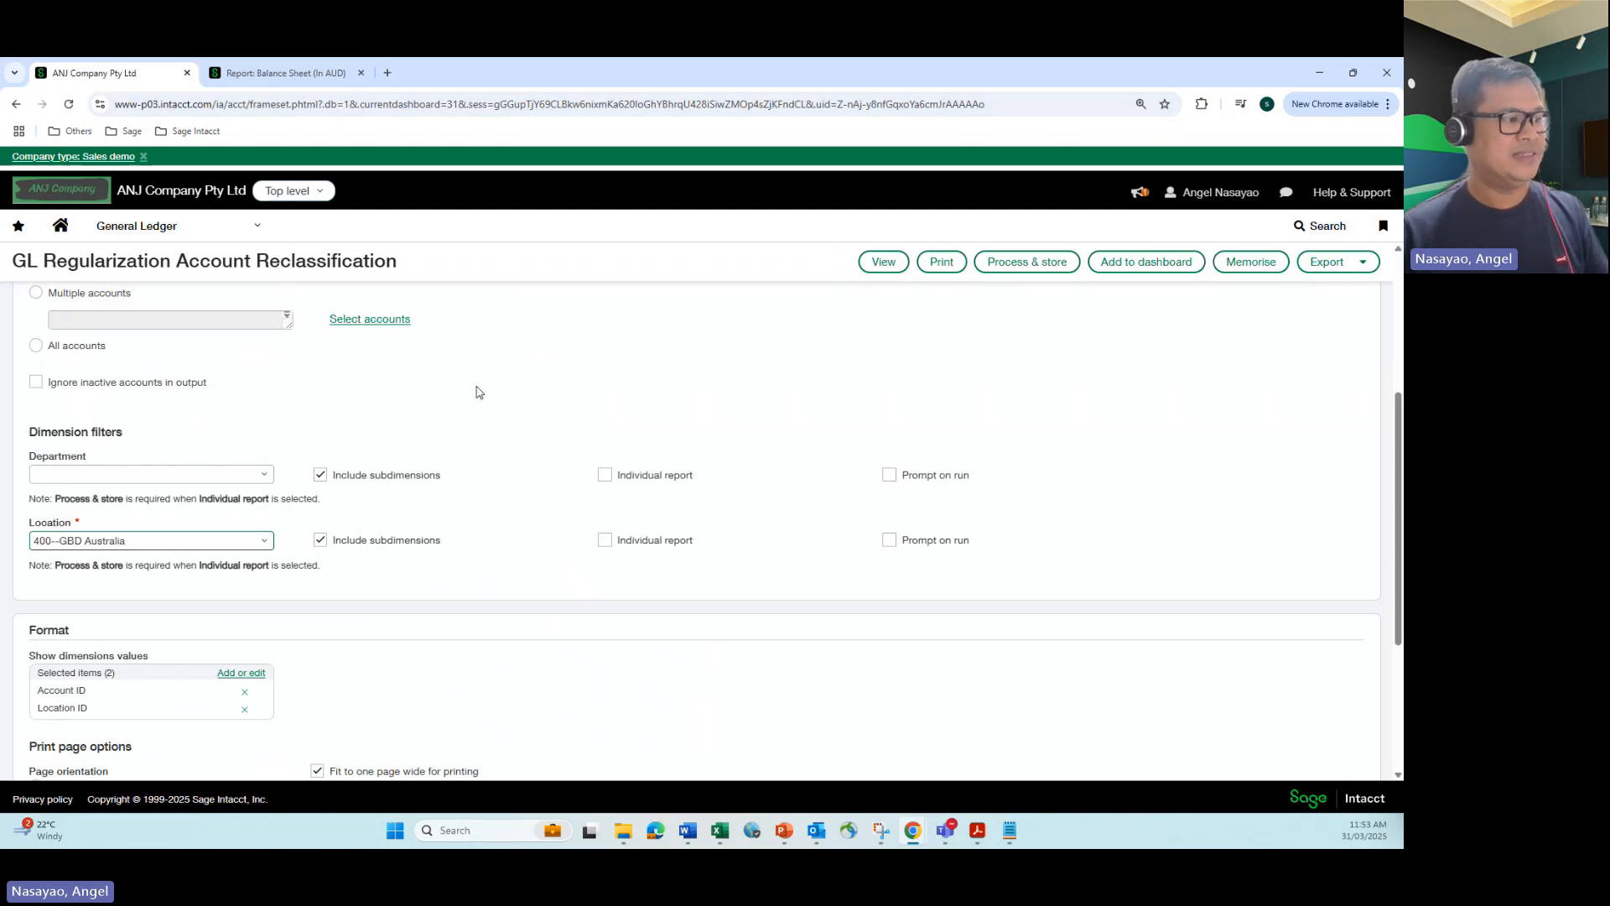
{"action": "left_click", "coordinate": [887, 261]}
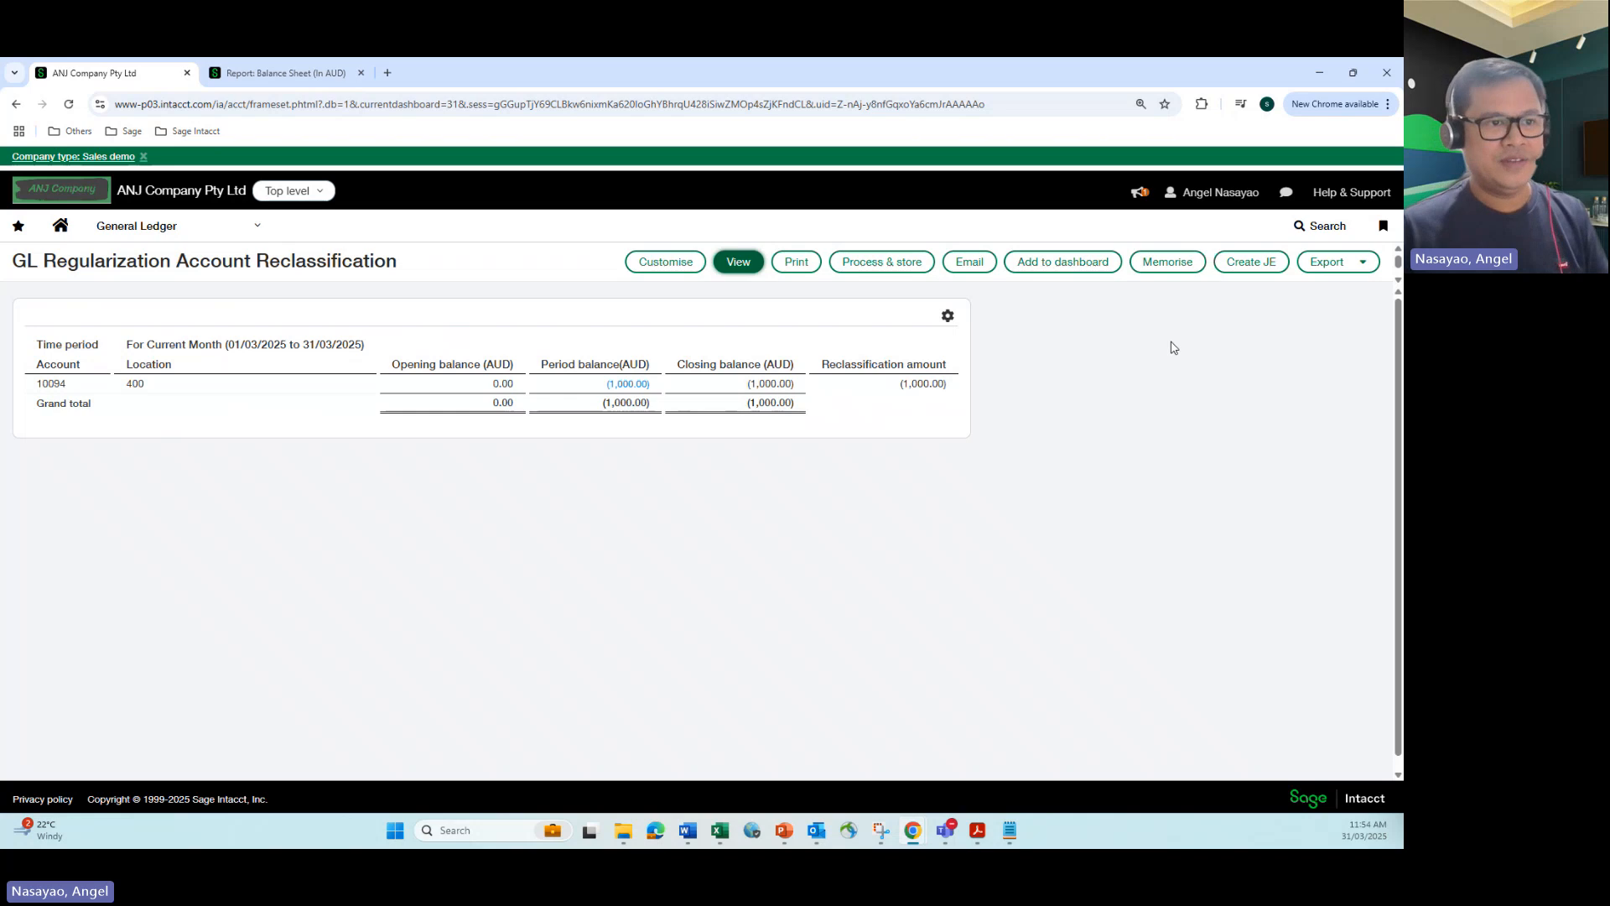
Step: Create the journal entry from the reclassification report and check the state of its latest job in the company's offline job queue
{"action": "left_click", "coordinate": [1248, 267]}
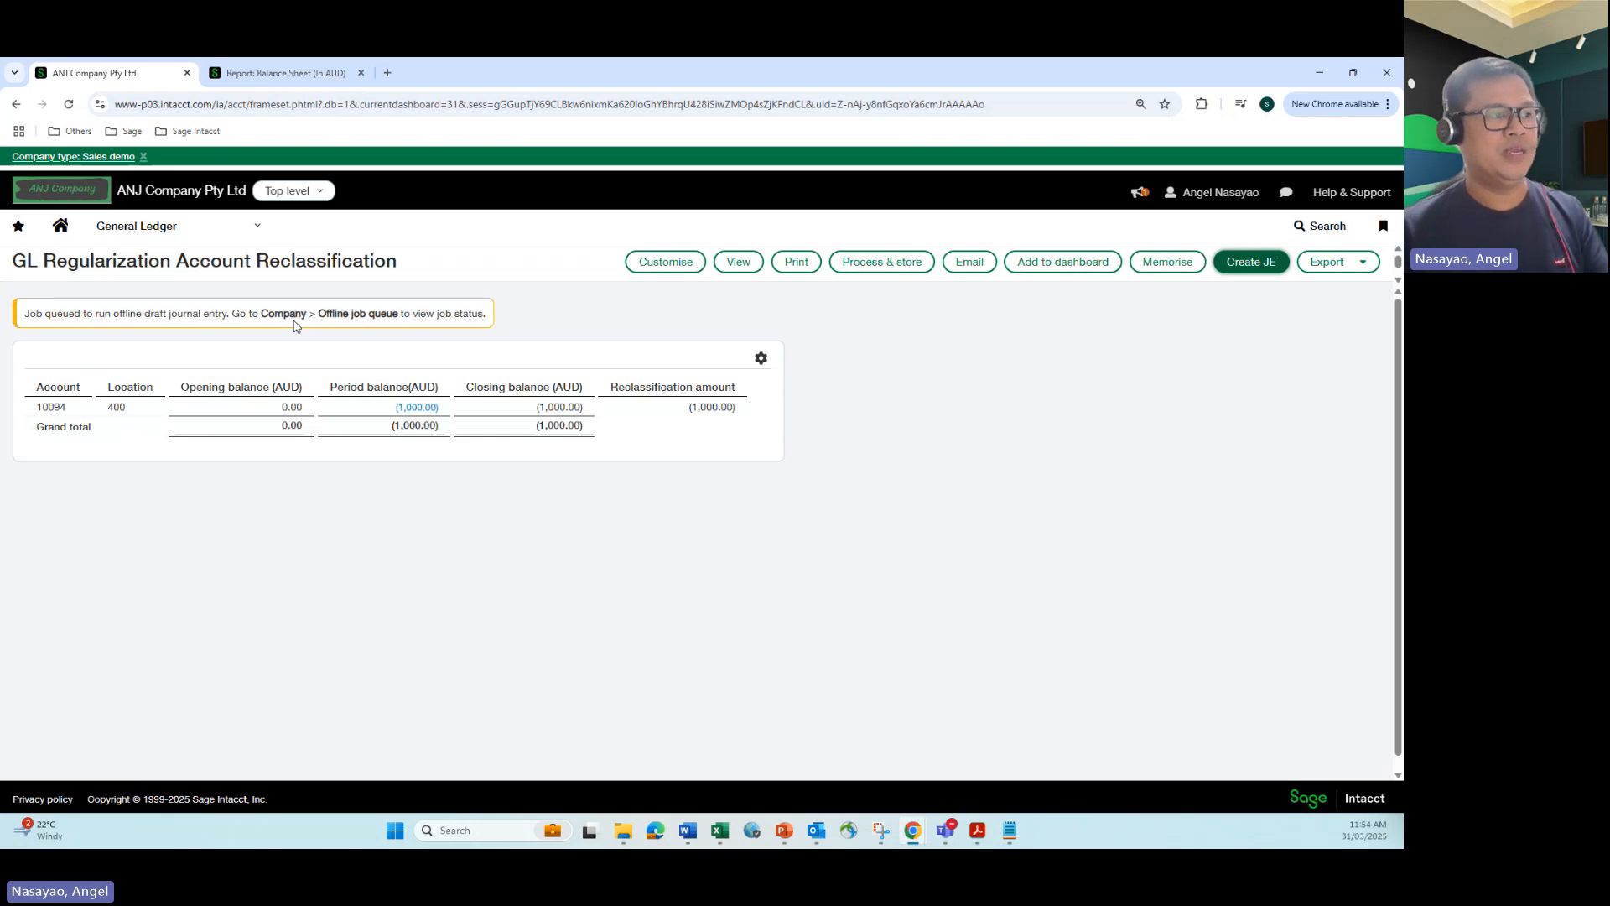
{"action": "left_click", "coordinate": [258, 227]}
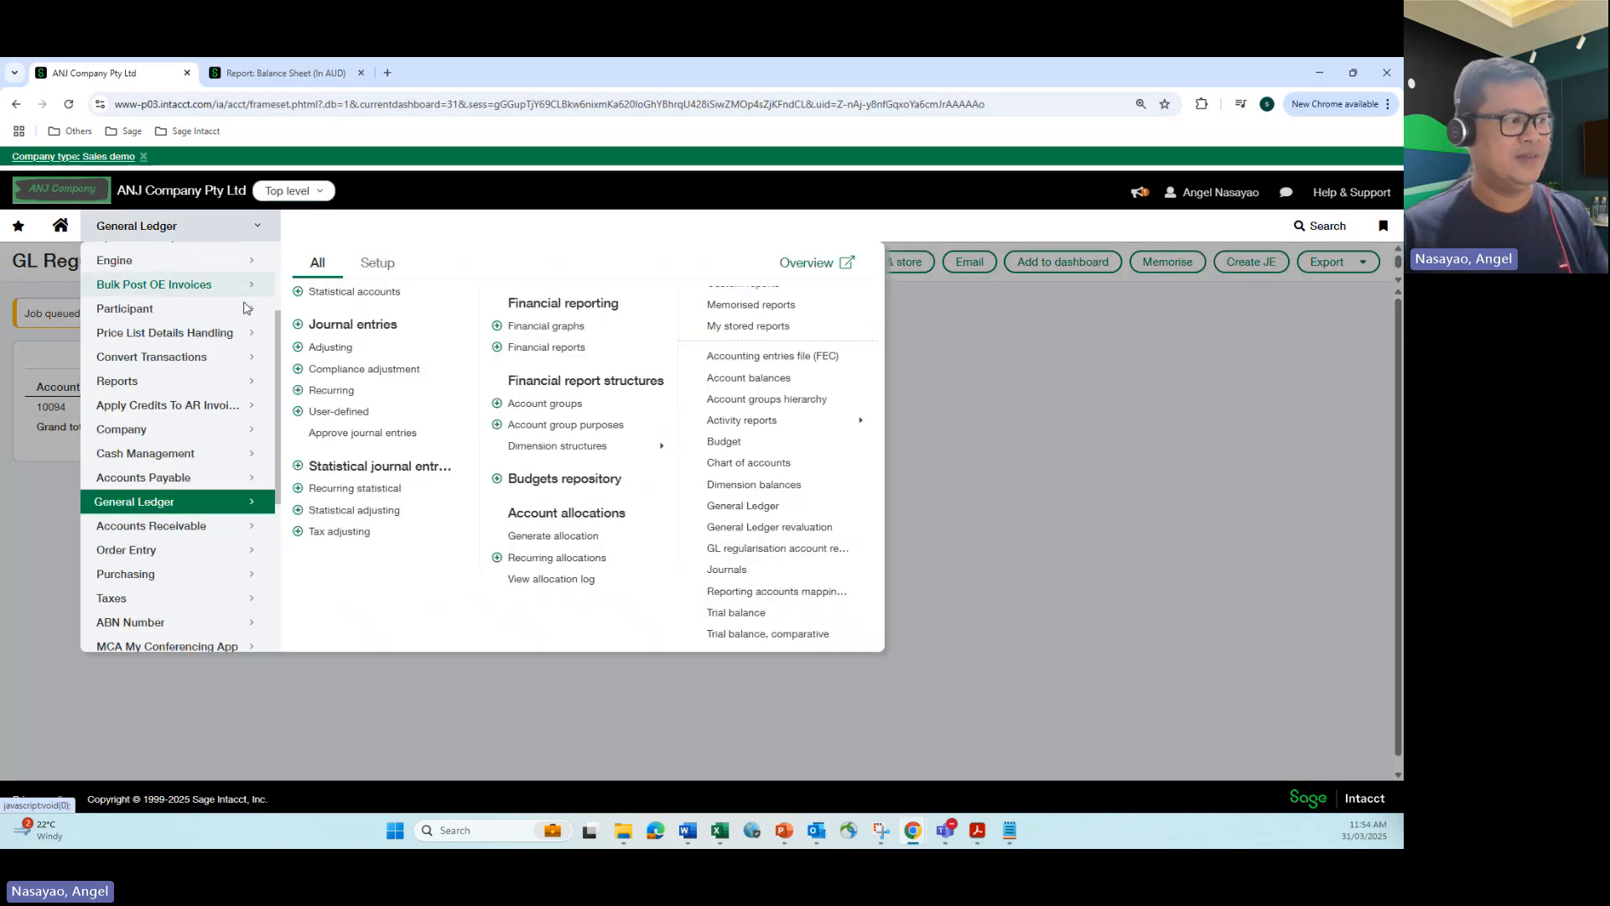
{"action": "left_click", "coordinate": [195, 431]}
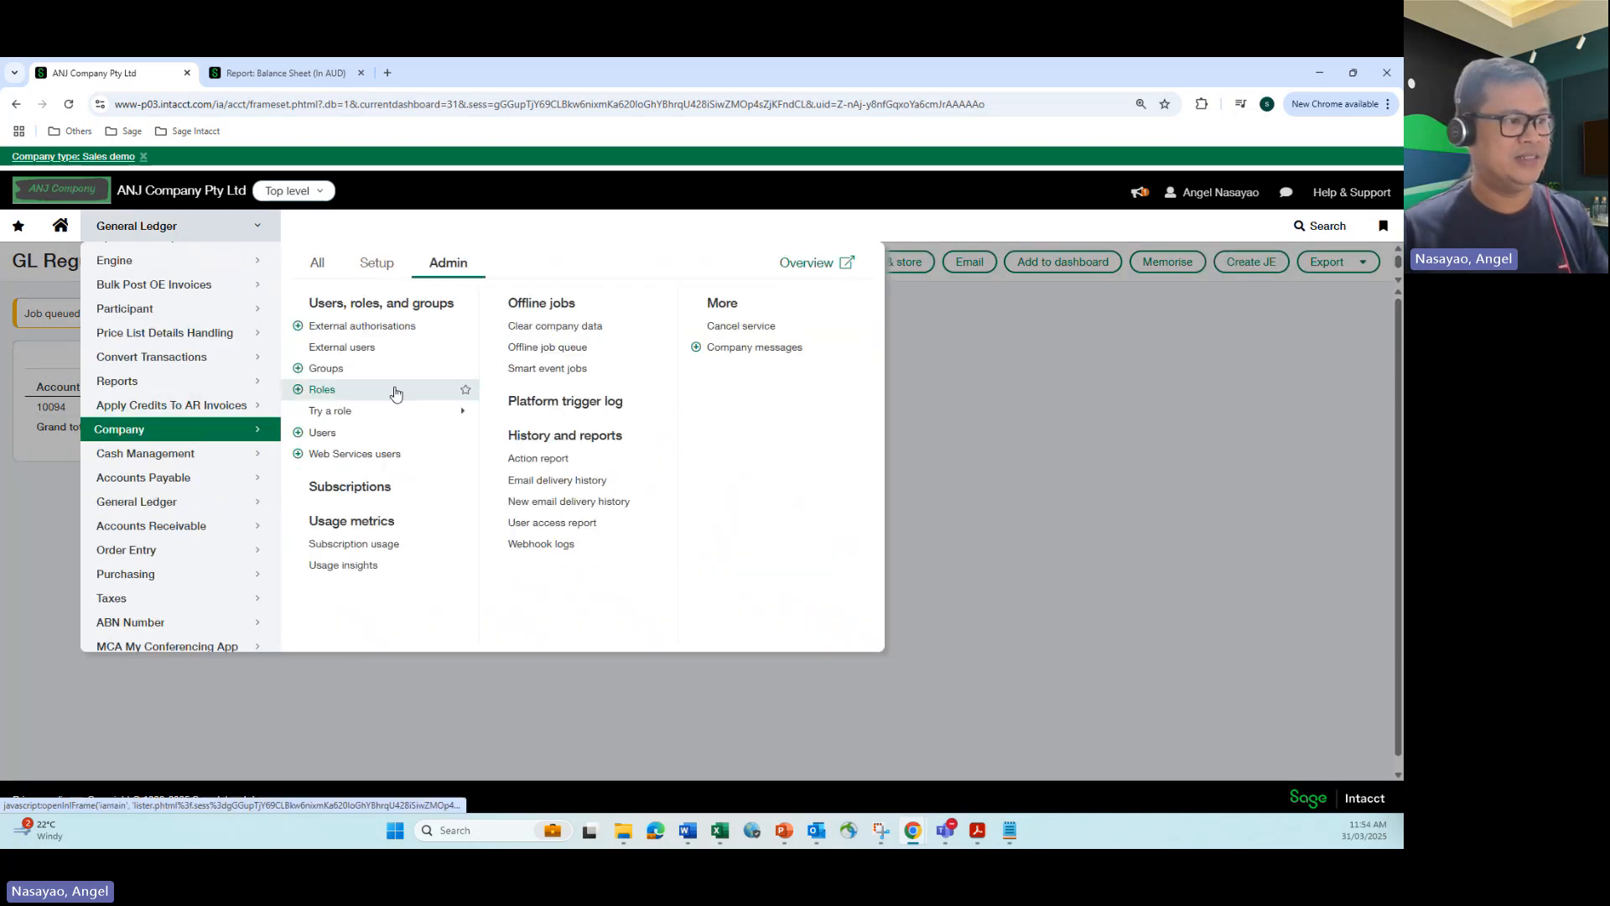
{"action": "left_click", "coordinate": [525, 348]}
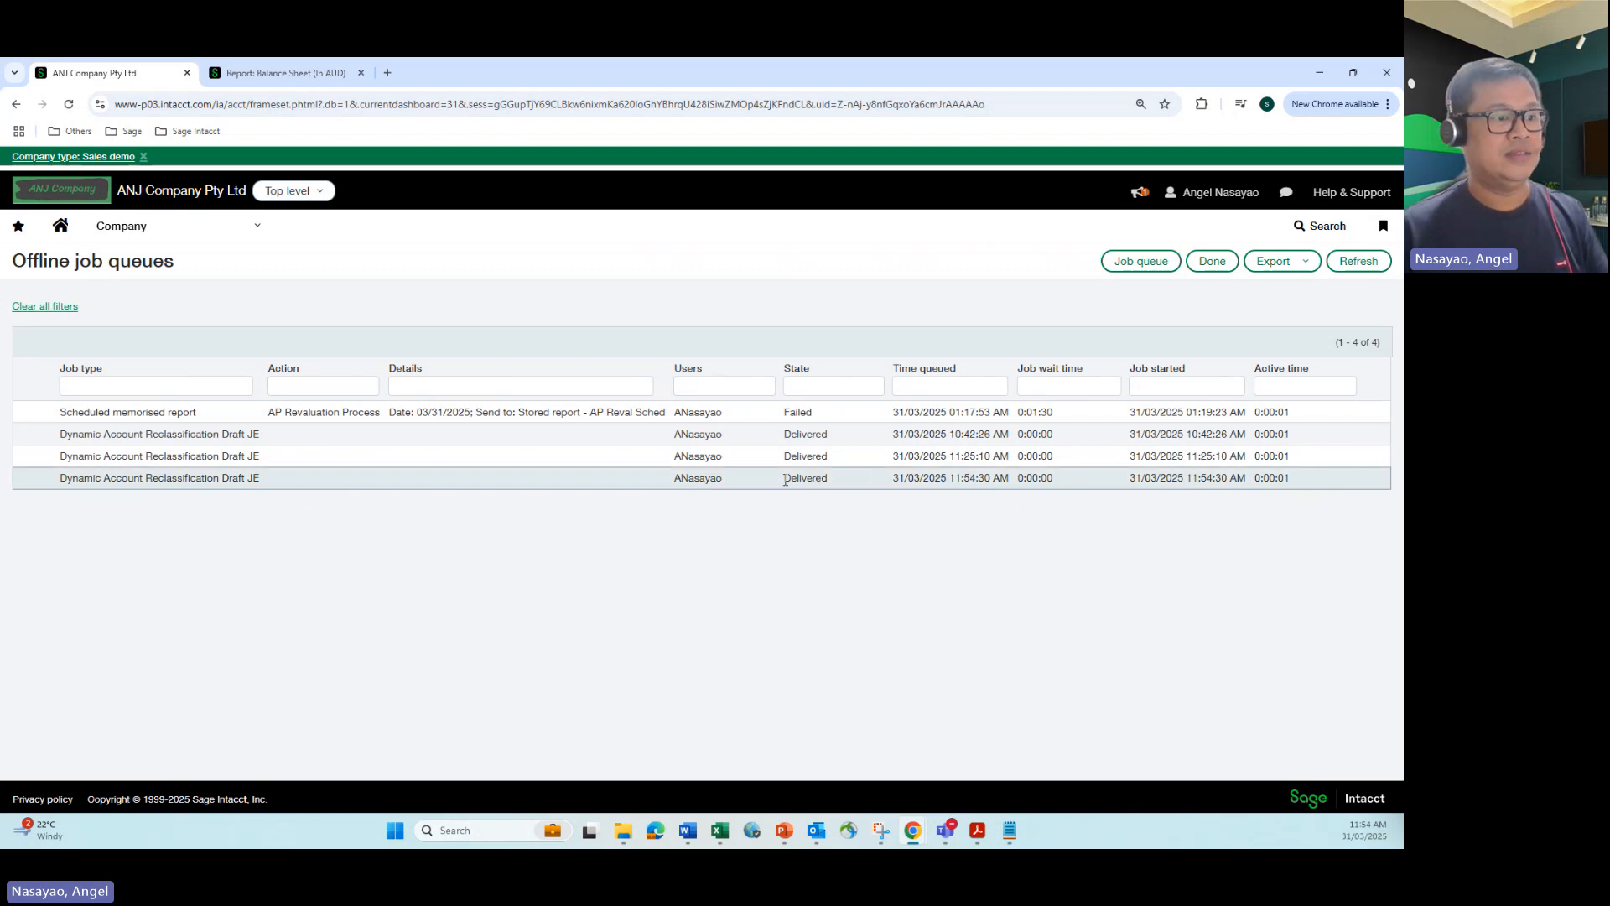
{"action": "left_click_drag", "start_coordinate": [785, 479], "coordinate": [839, 485]}
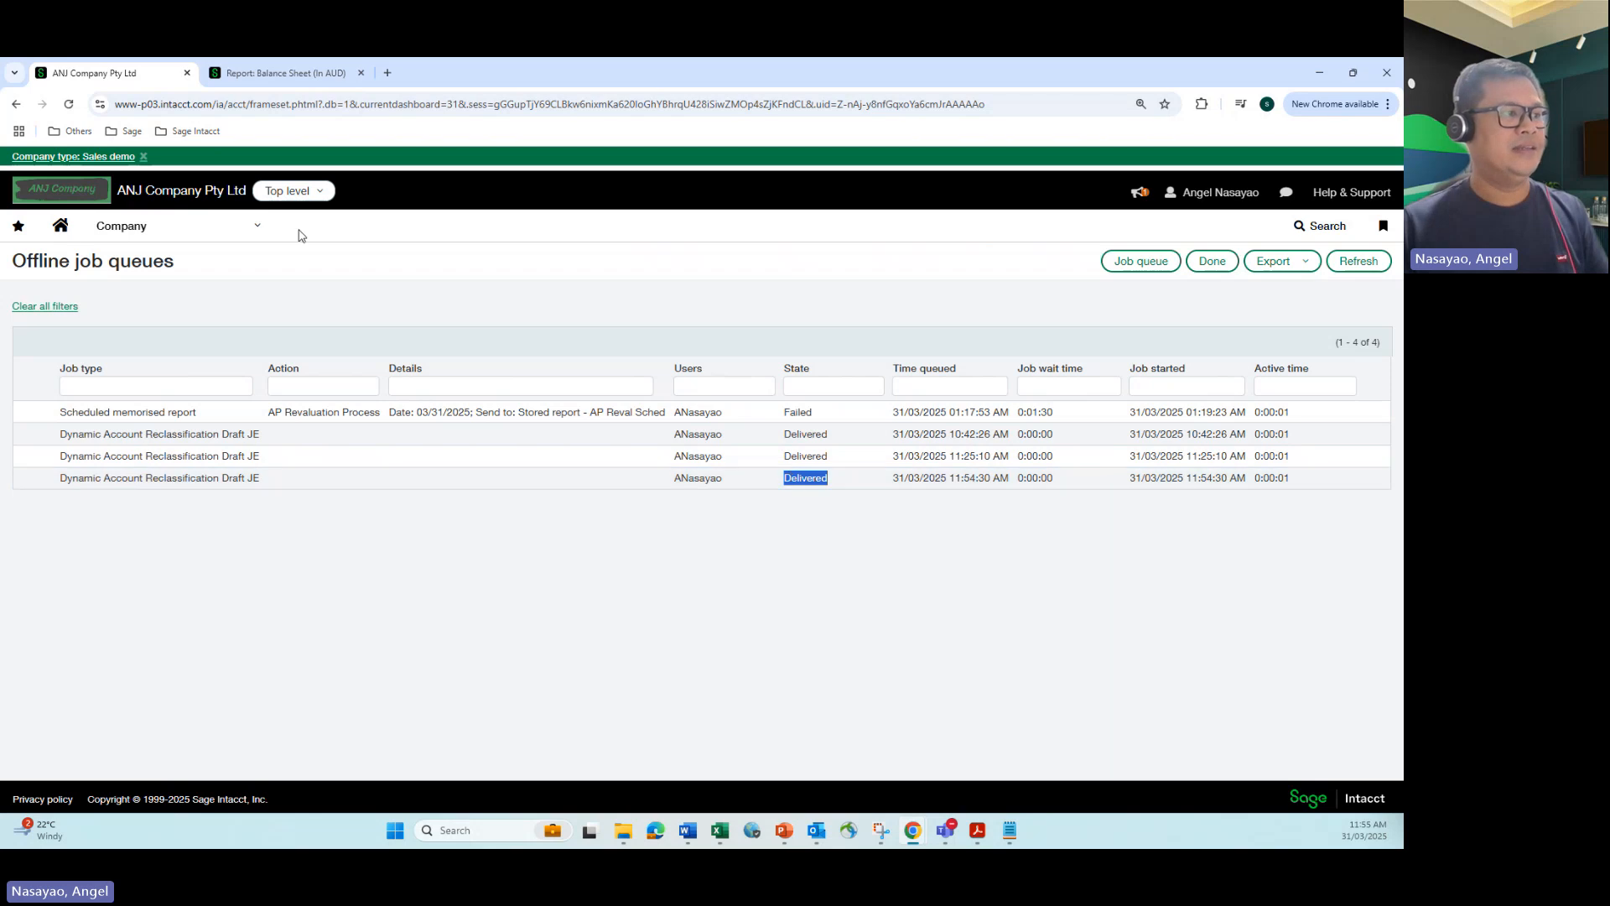
Step: Open the transactions of the Regularisation Journal (RJN) from the General Ledger journal entries
{"action": "left_click", "coordinate": [260, 227]}
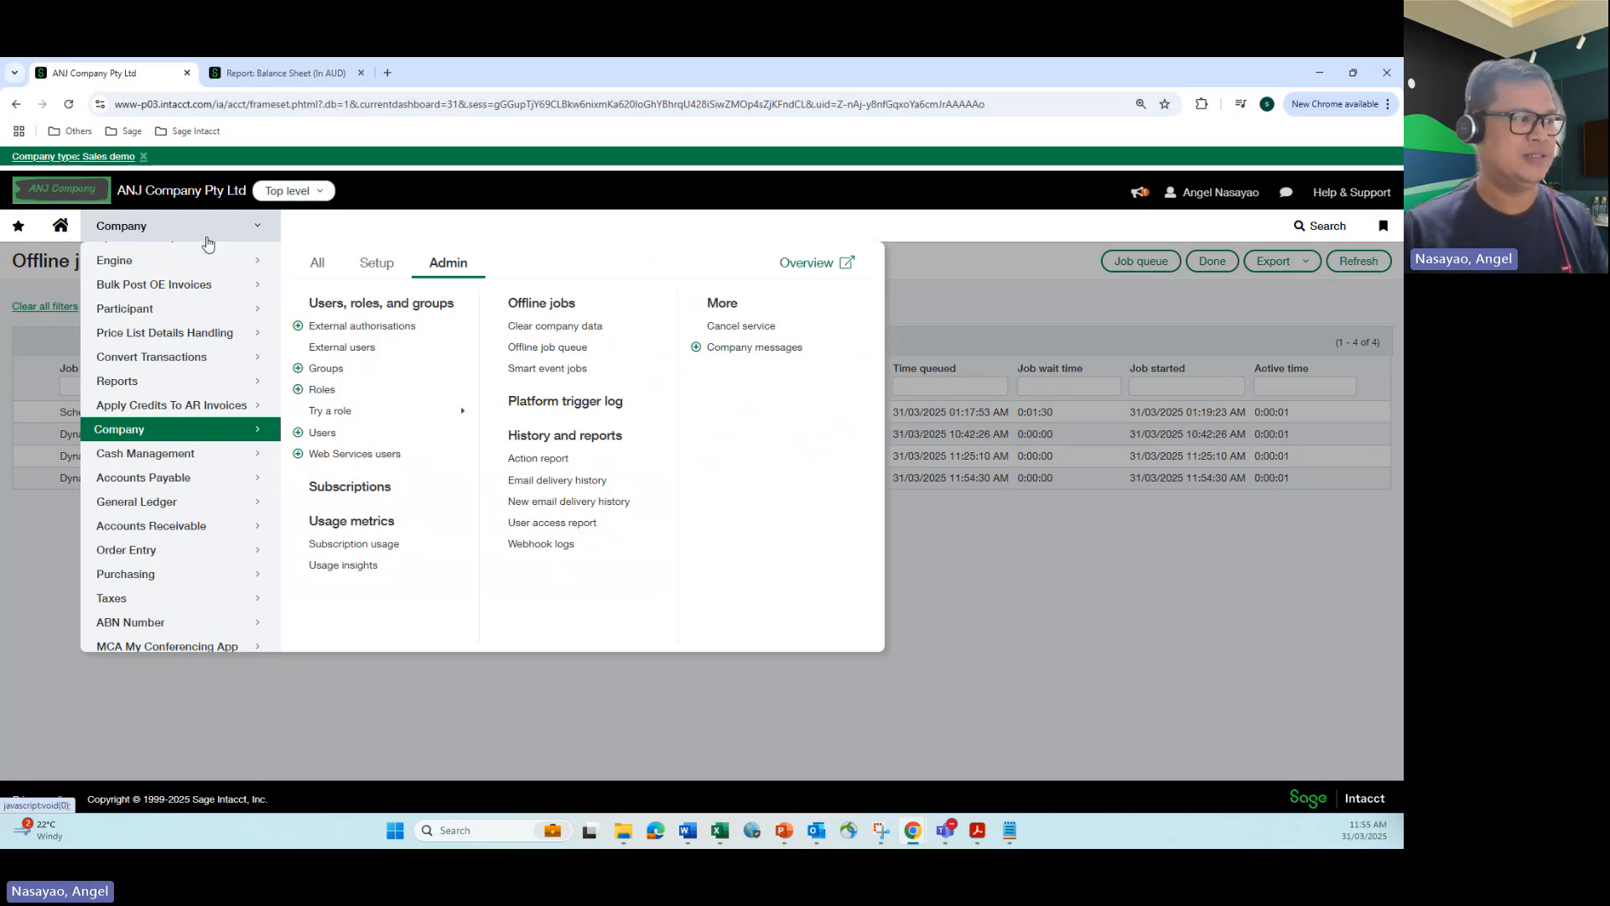
{"action": "left_click", "coordinate": [120, 383]}
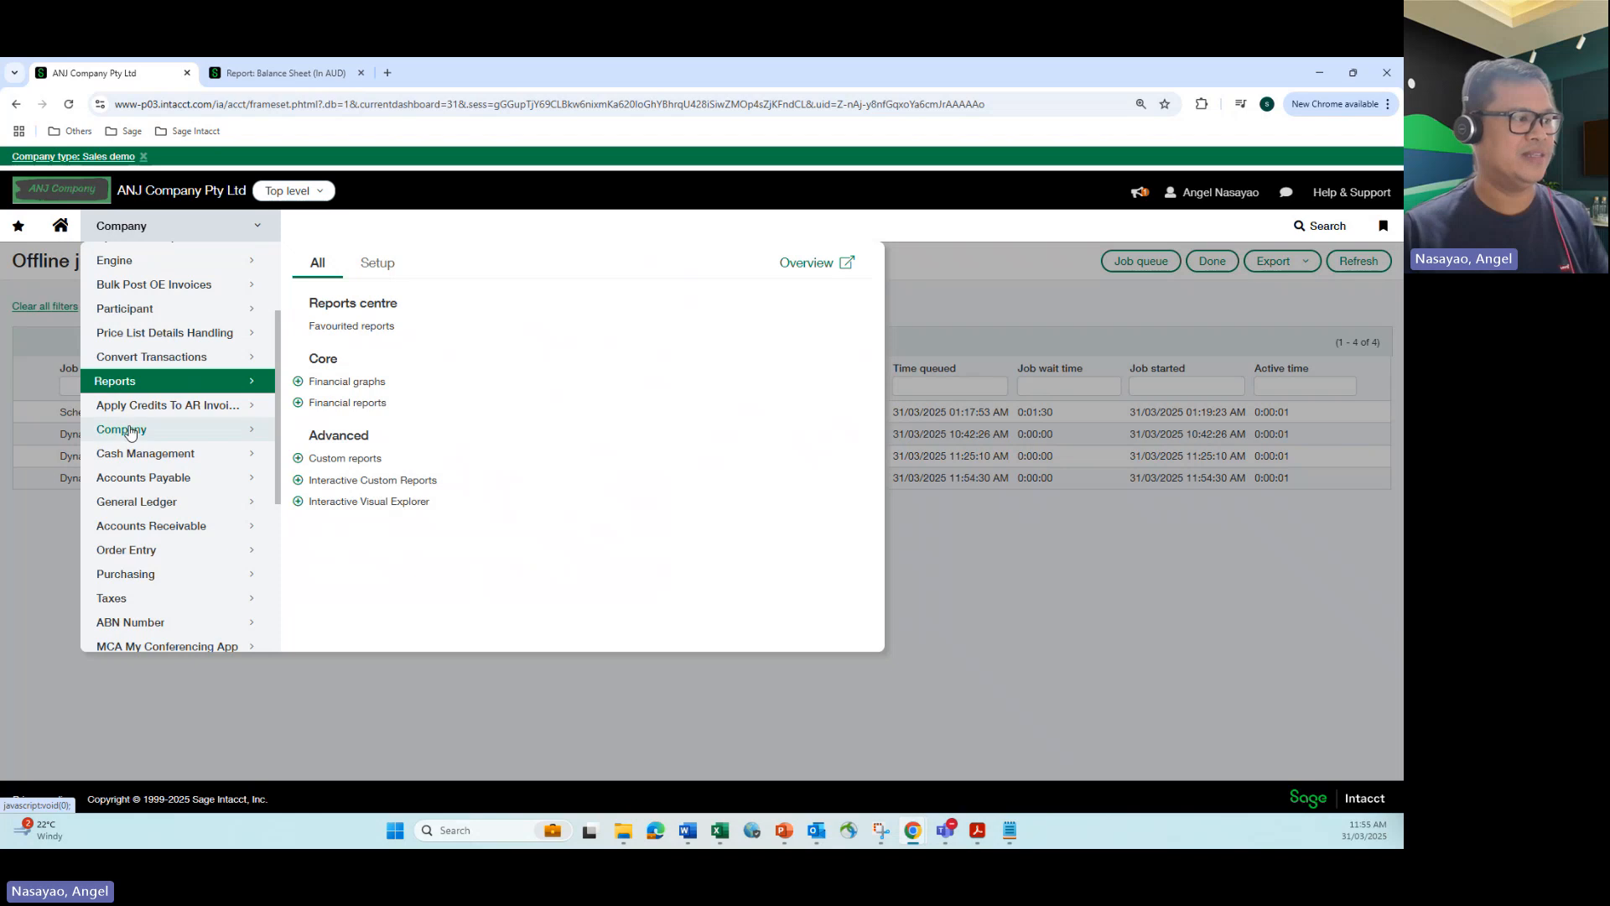
{"action": "left_click", "coordinate": [144, 503]}
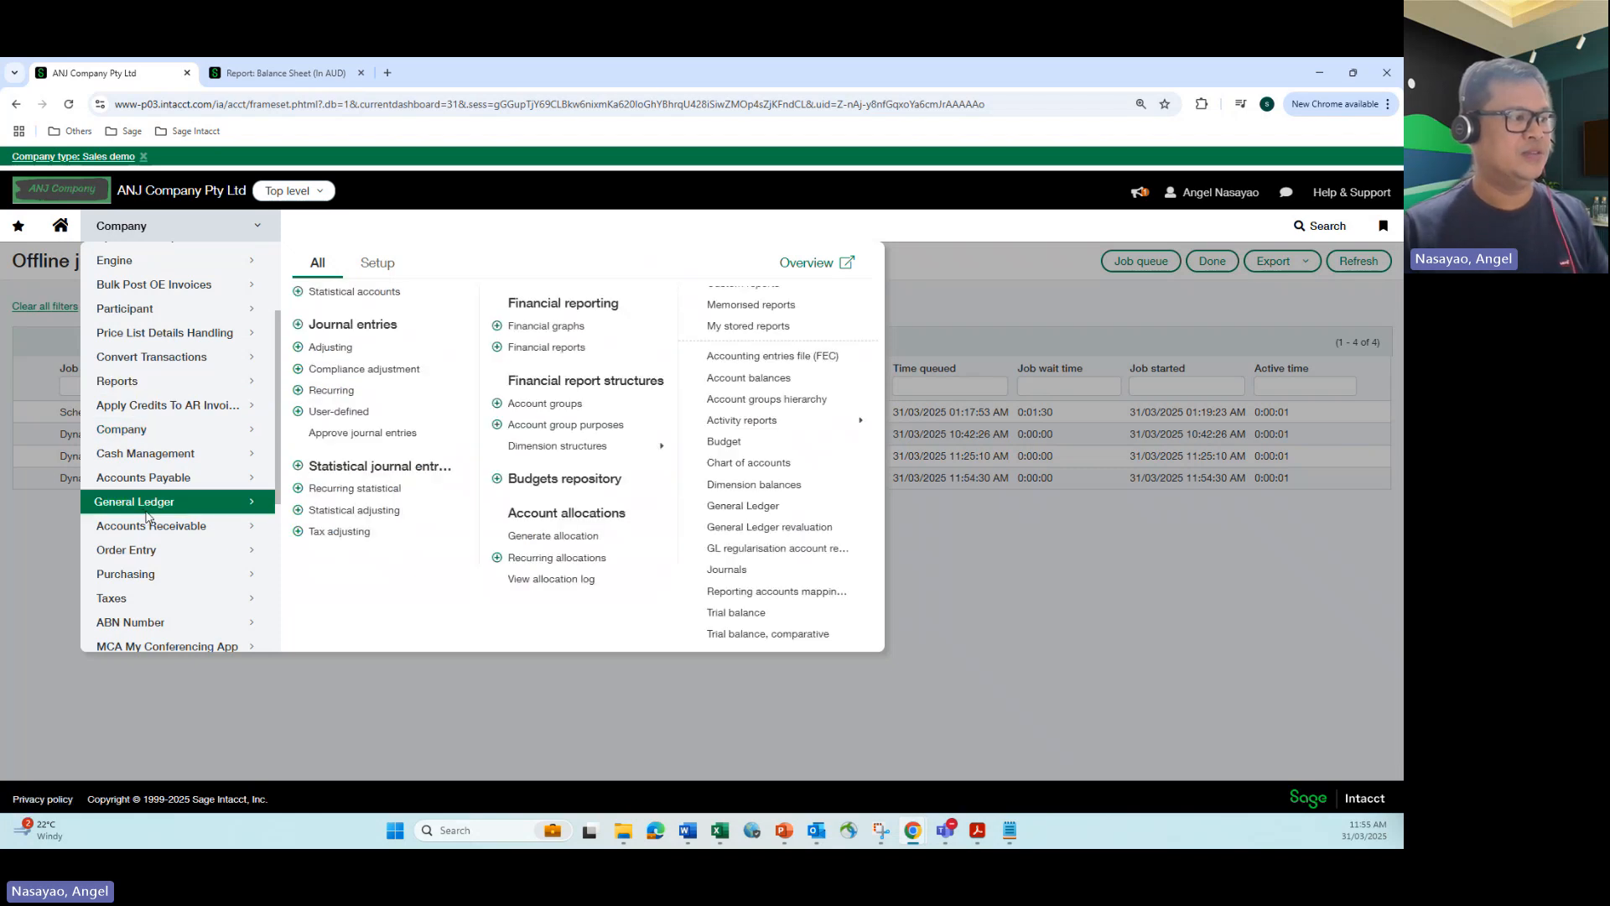
{"action": "left_click", "coordinate": [324, 323]}
{"action": "scroll", "coordinate": [289, 411], "scroll_direction": "down", "scroll_amount": 3}
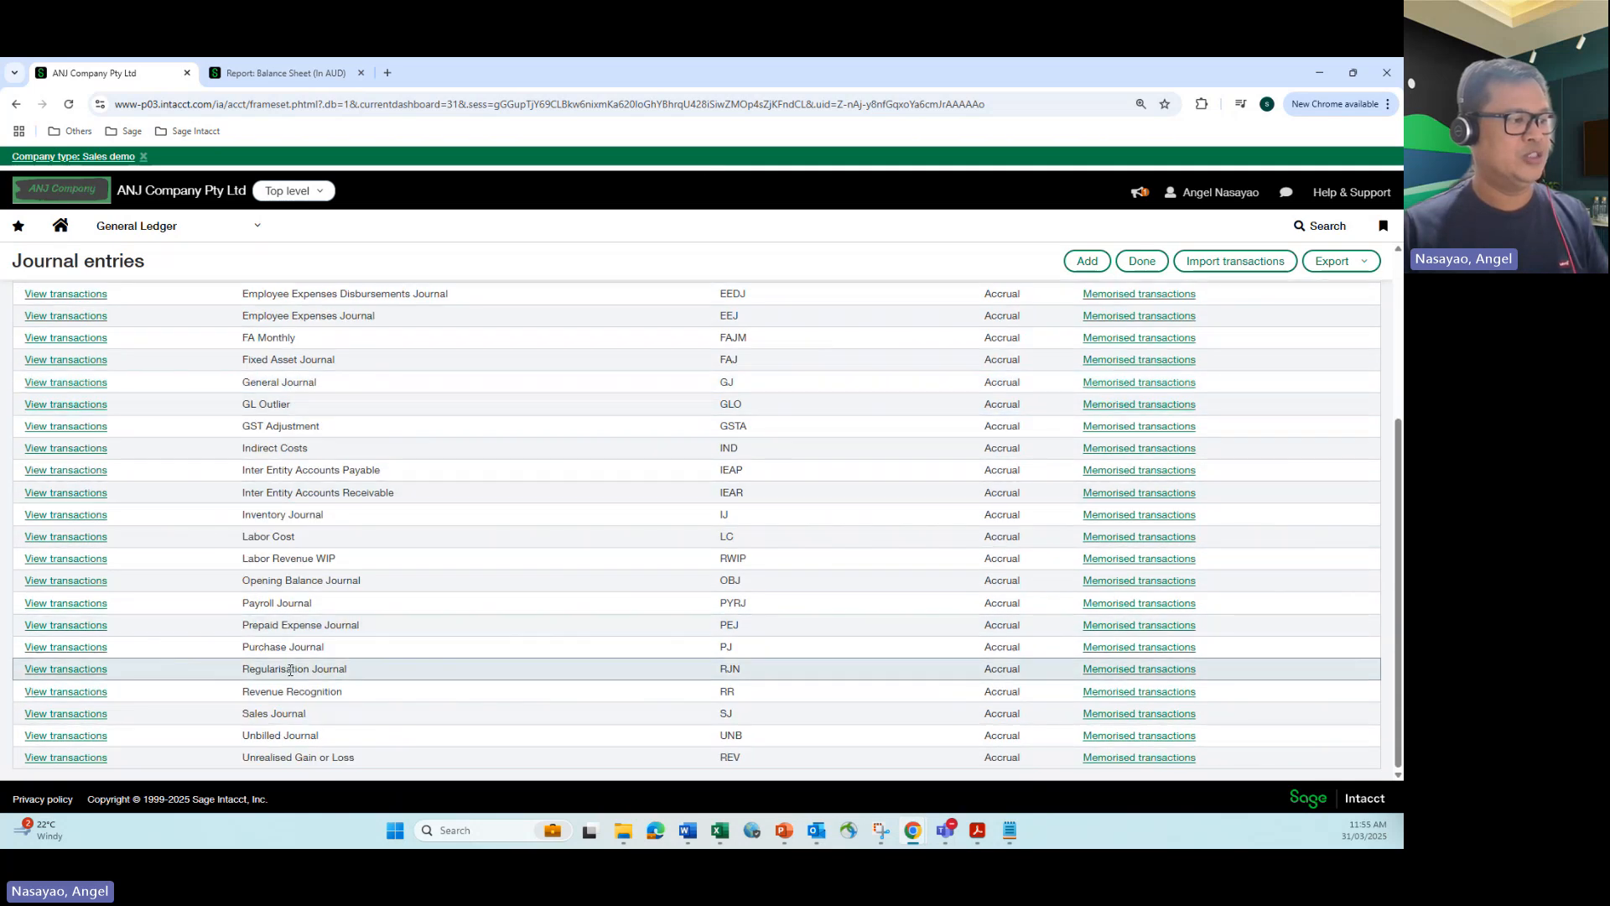
{"action": "left_click", "coordinate": [94, 672]}
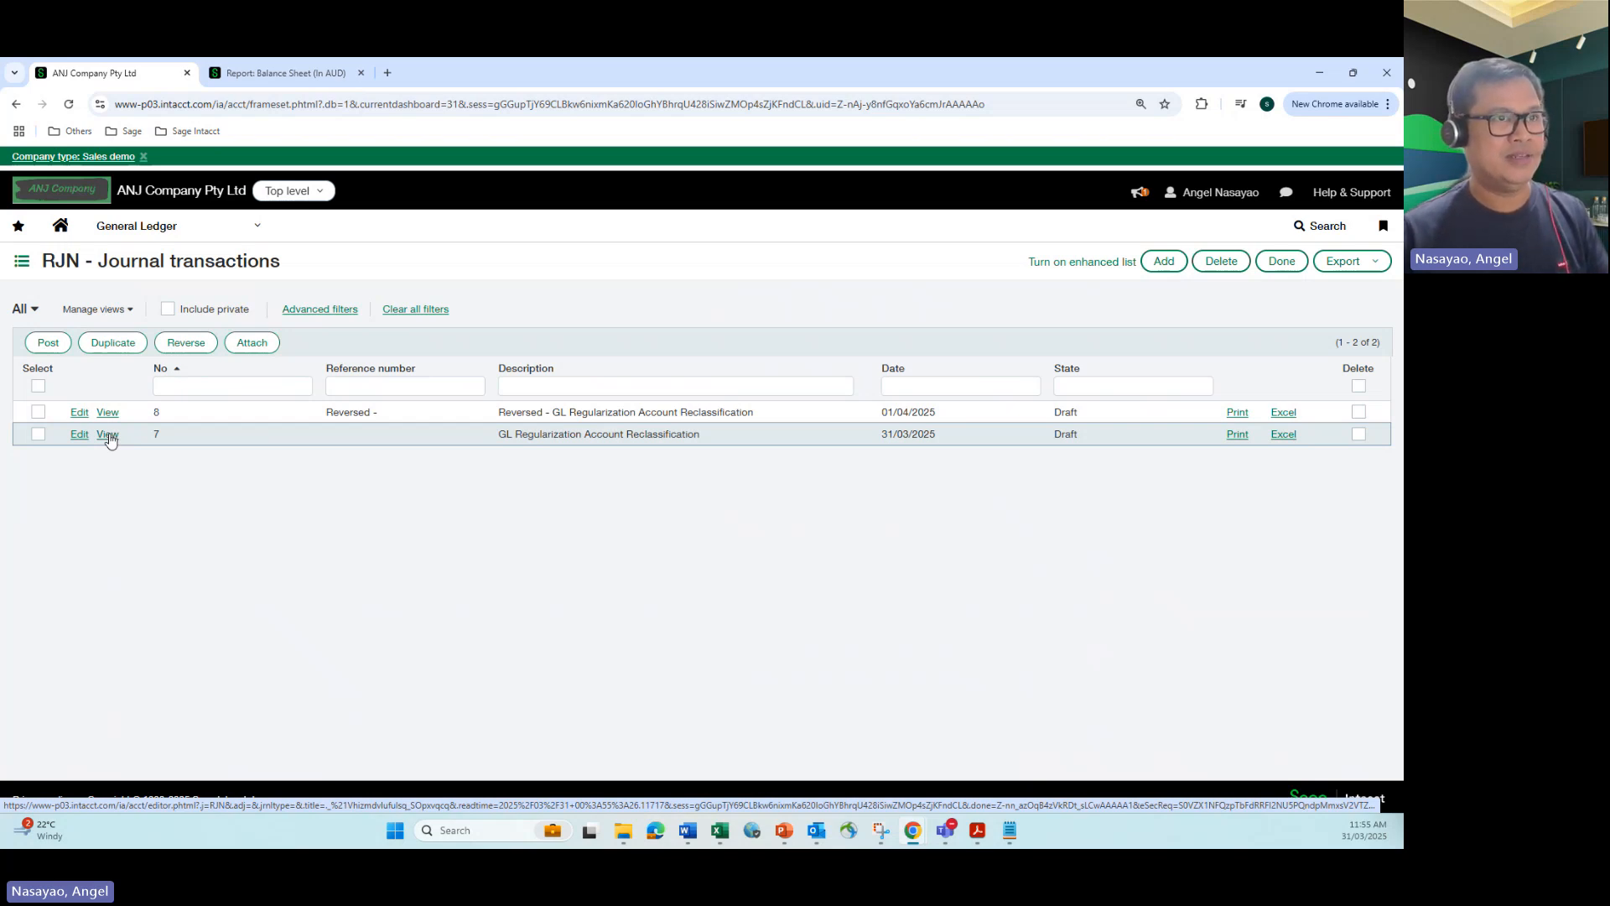
Step: Compare the draft RJN journal transactions with the Bank Account (Asset) line on the Balance Sheet - Detail report
{"action": "left_click", "coordinate": [281, 73]}
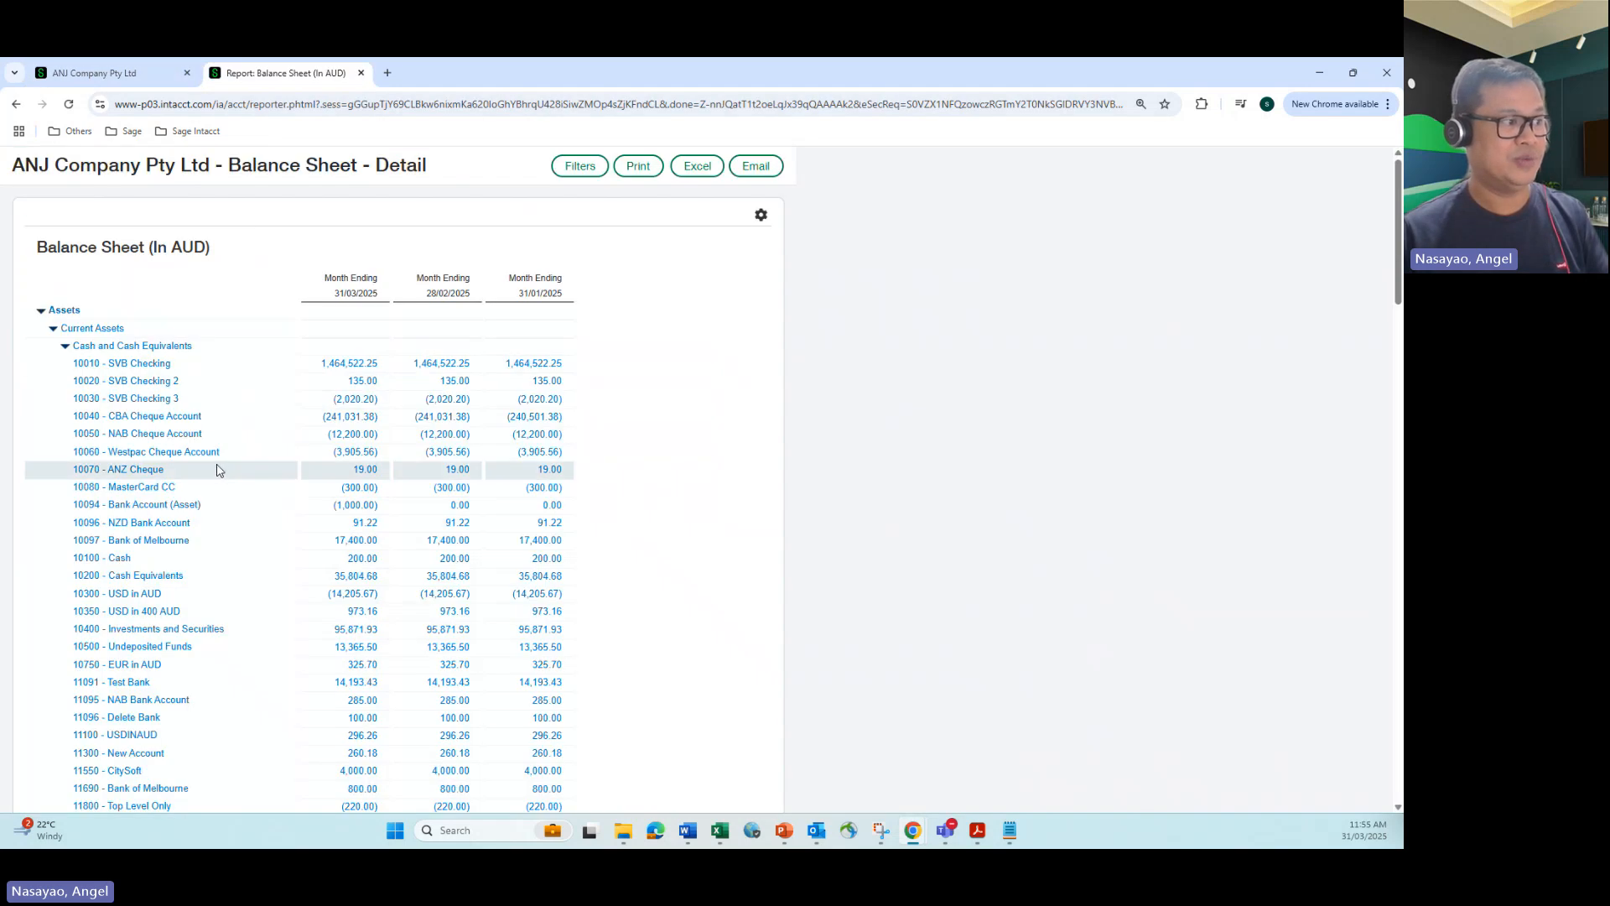
{"action": "left_click", "coordinate": [111, 73]}
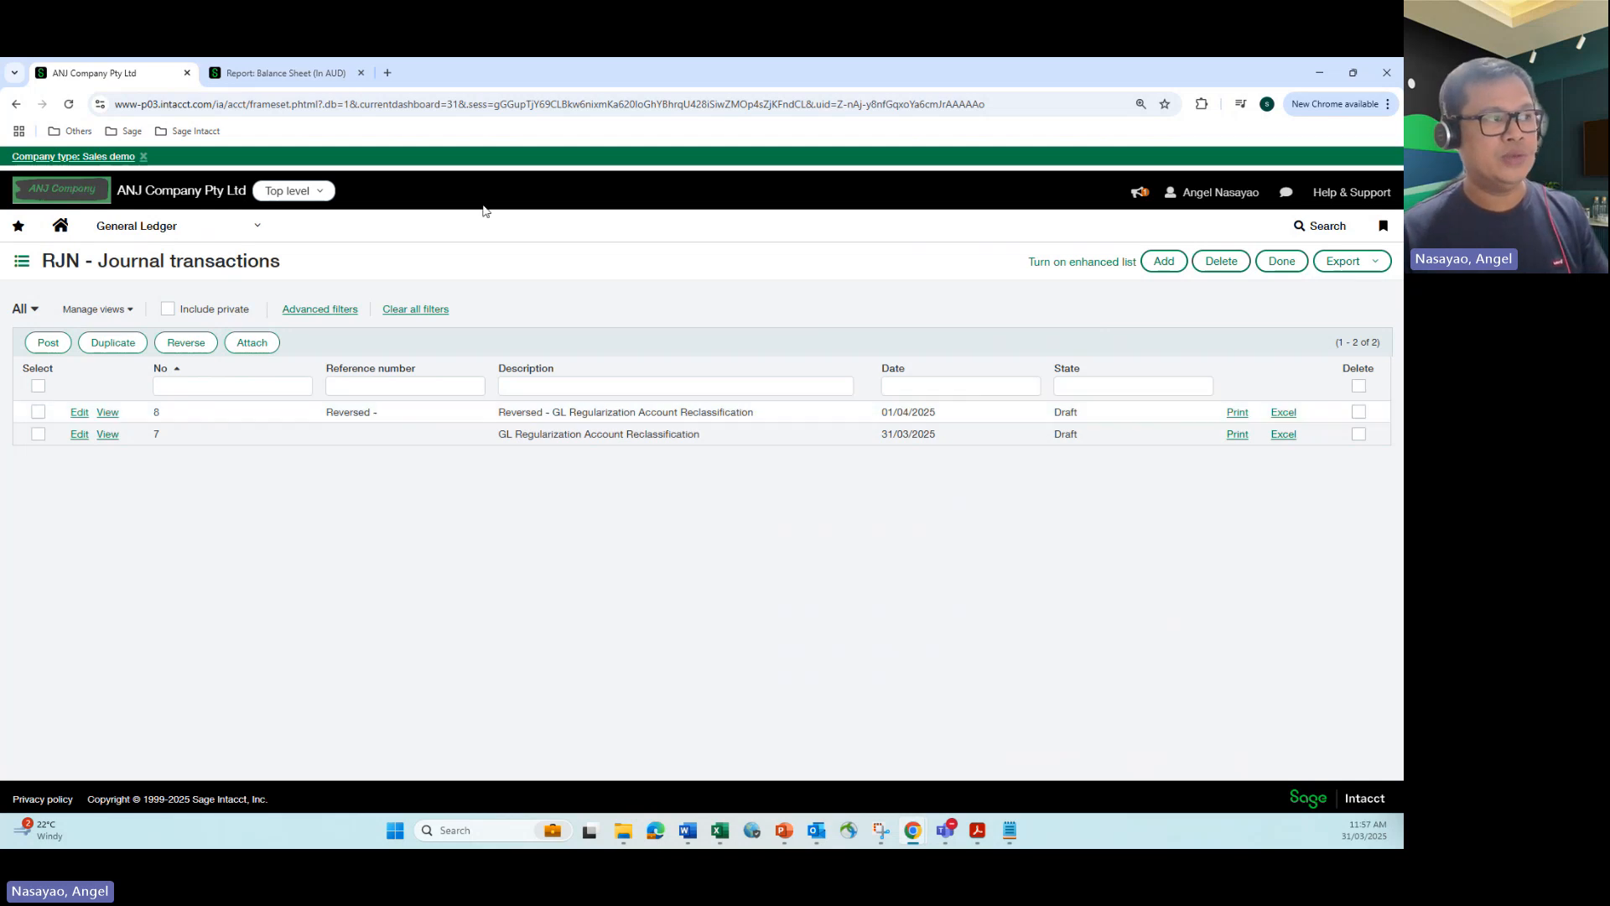
{"action": "left_click", "coordinate": [295, 74]}
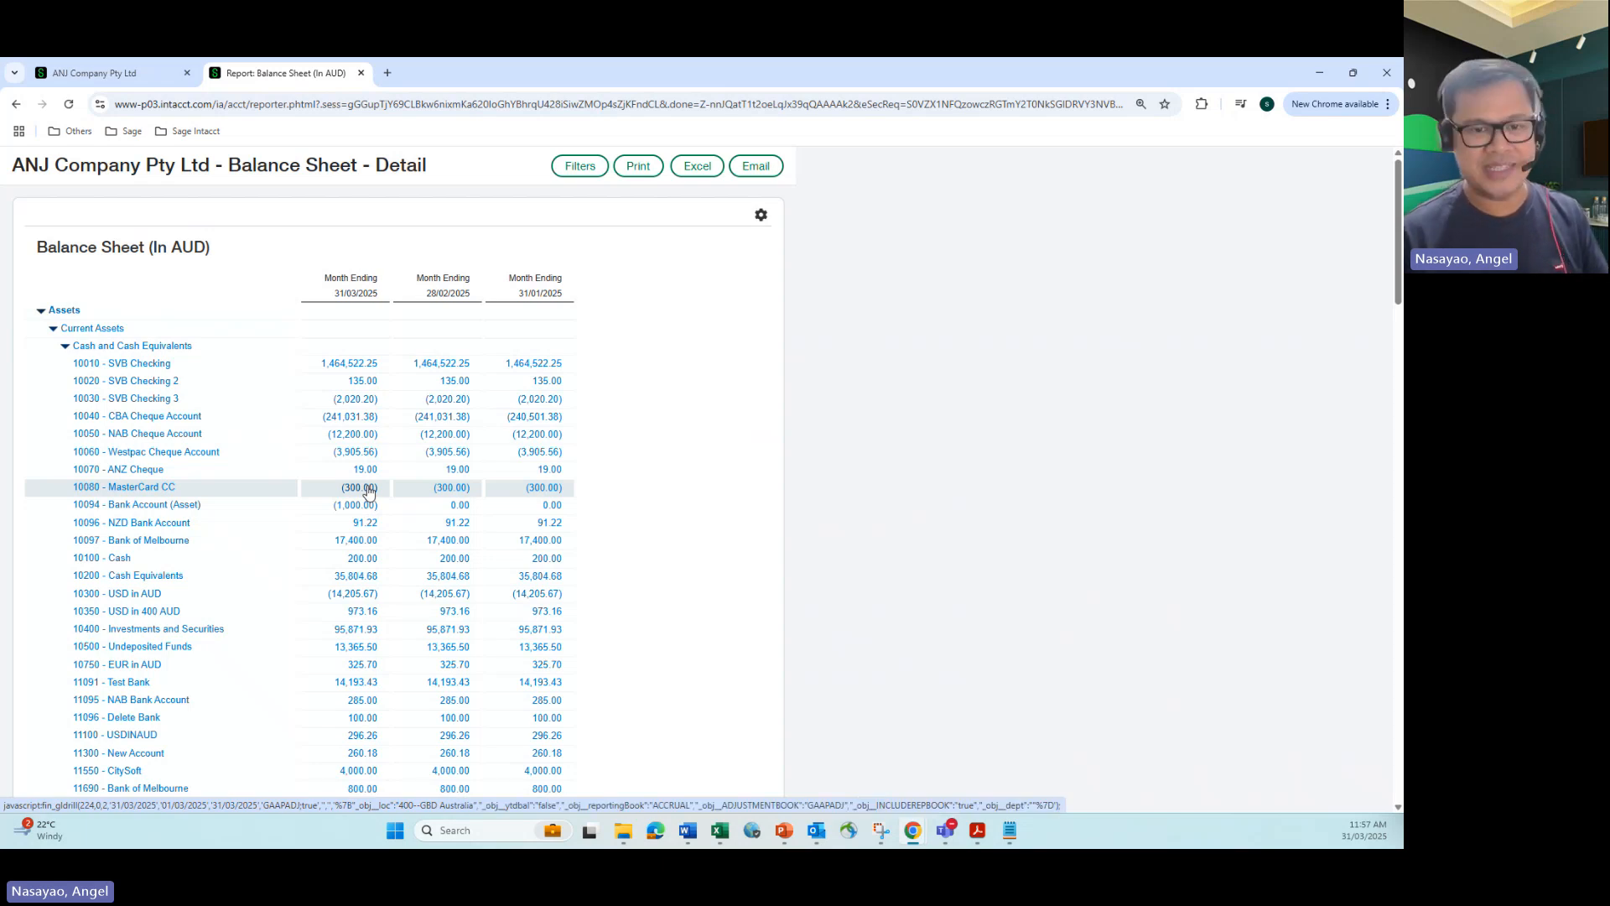
Step: Post both draft RJN transactions together, the GL Regularization Account Reclassification entry and its reversal
{"action": "left_click", "coordinate": [117, 73]}
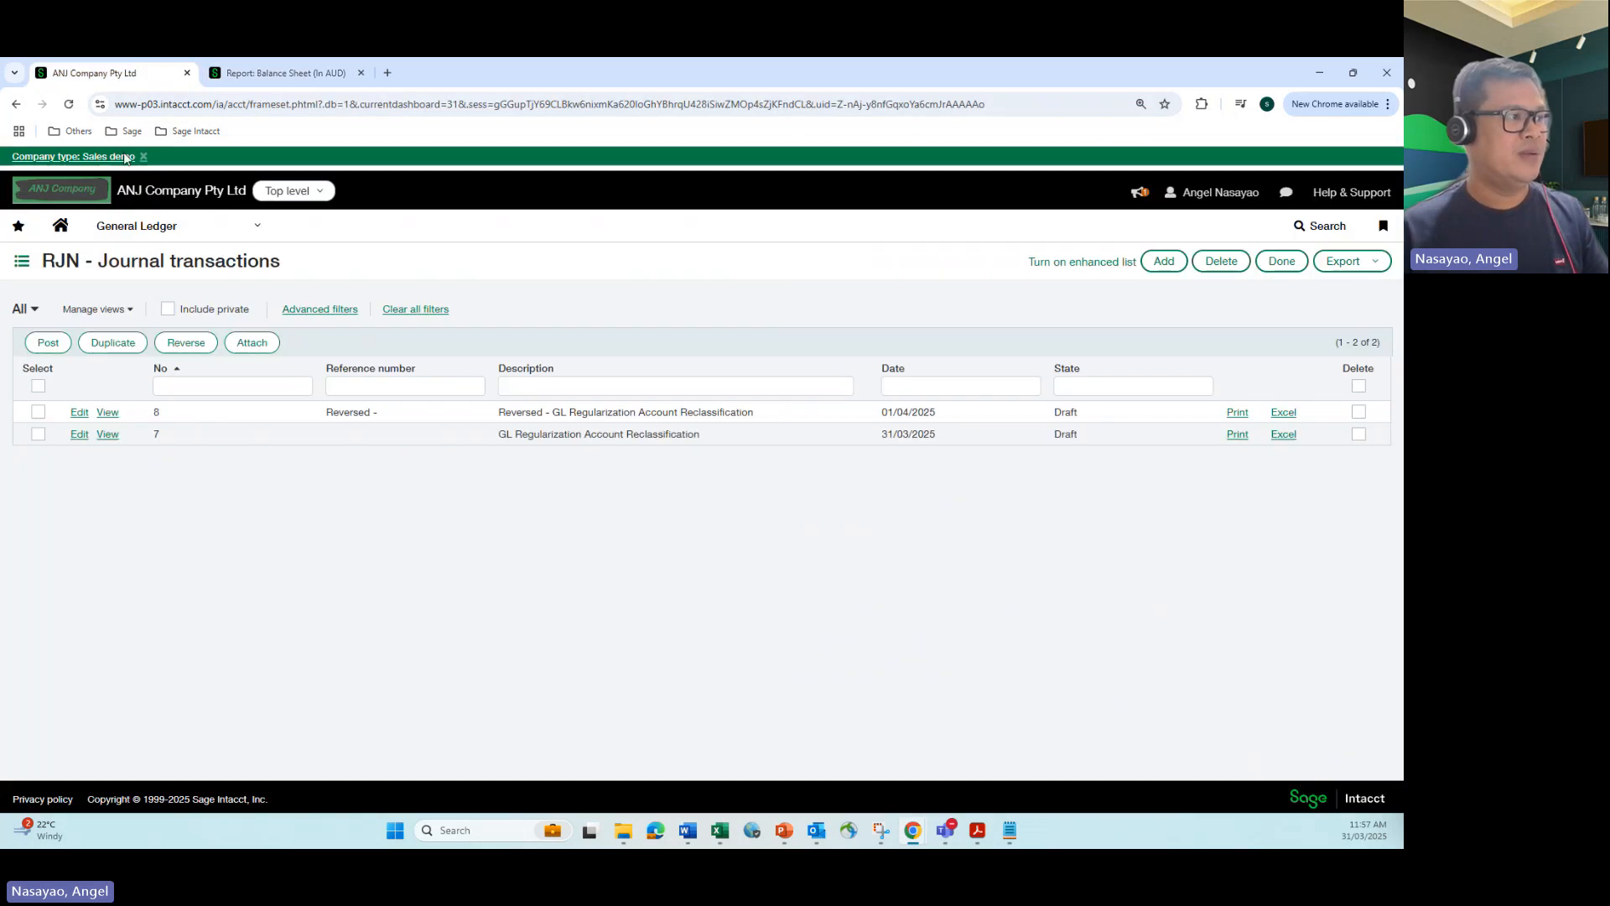
{"action": "left_click", "coordinate": [48, 342]}
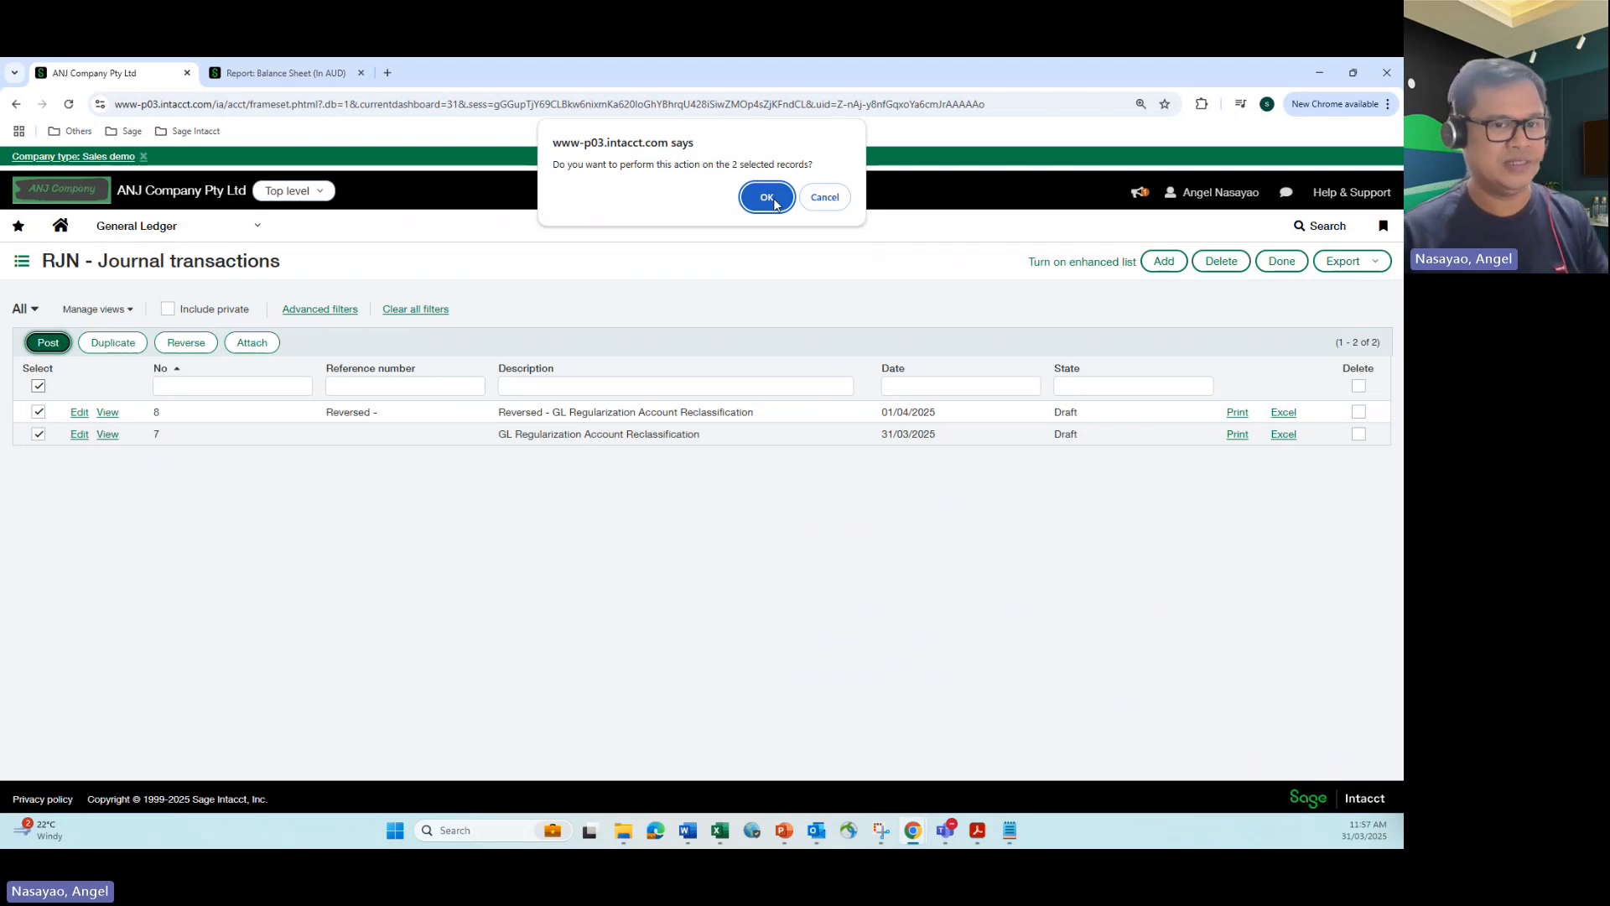
{"action": "left_click", "coordinate": [767, 199]}
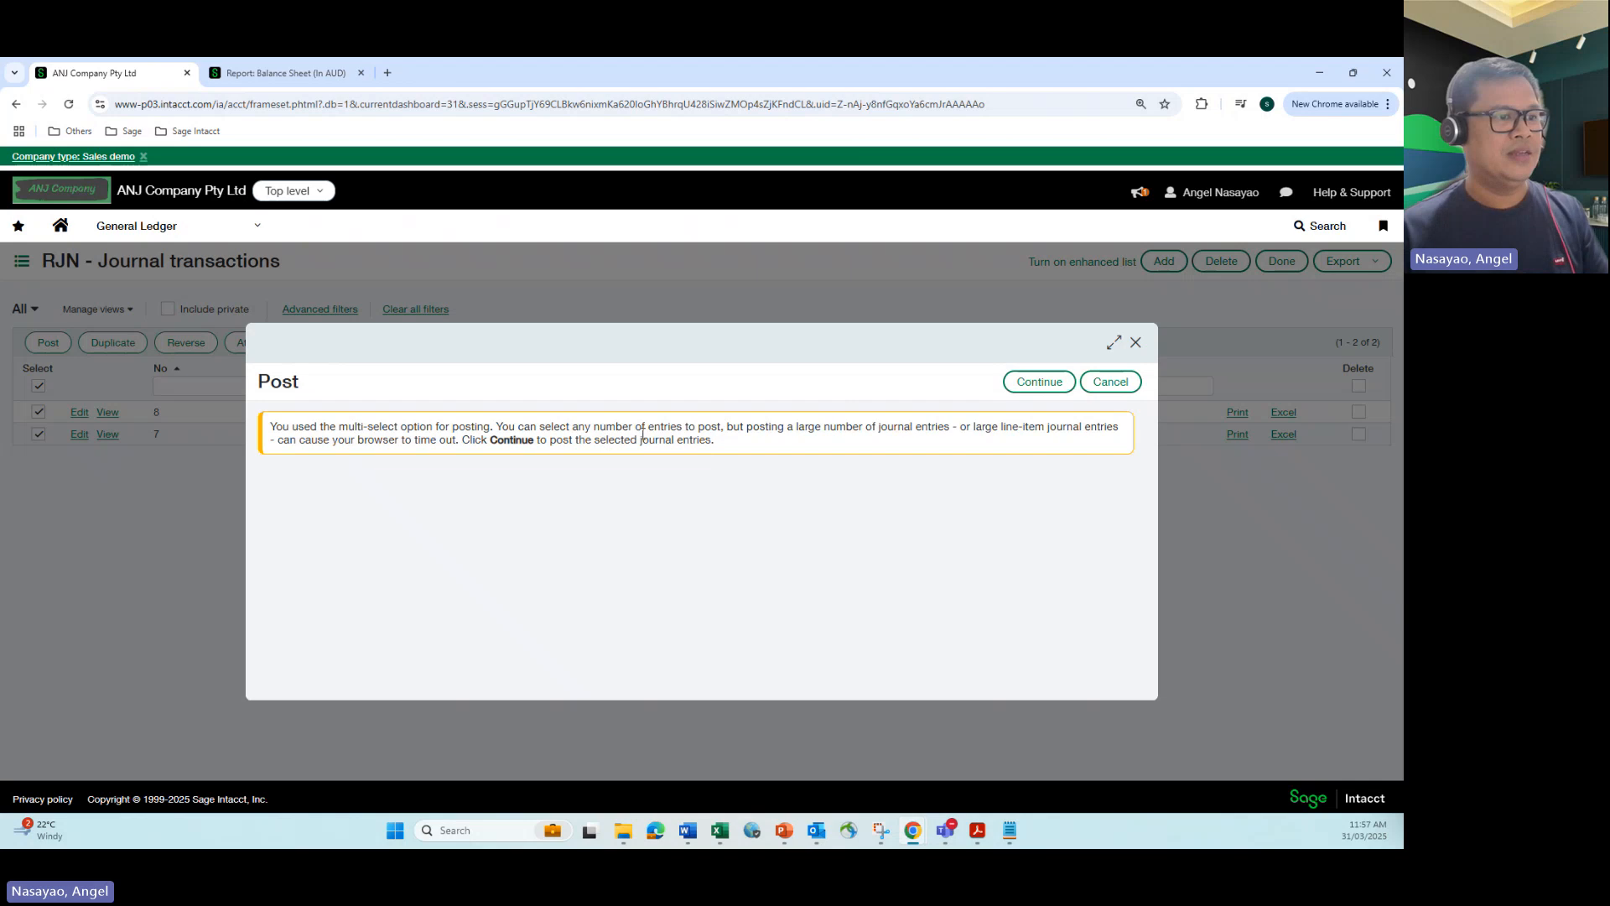
{"action": "left_click", "coordinate": [1041, 383]}
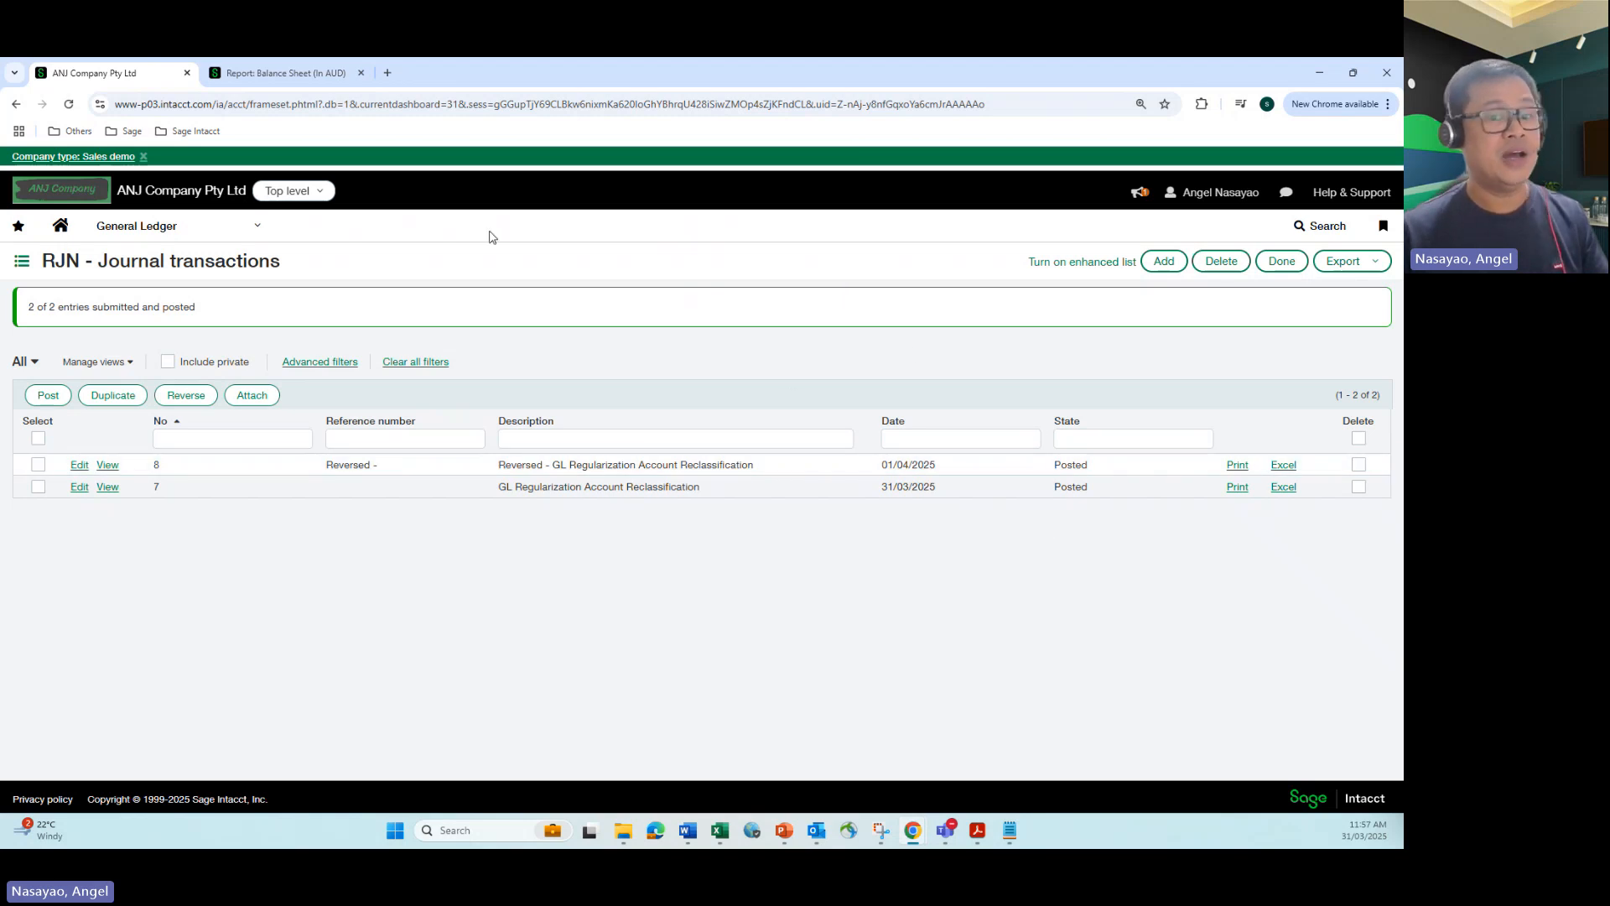
Step: Rerun the Balance Sheet - Detail report with the same filters: Accrual, as of 31/03/2025, location 400--GBD Australia
{"action": "left_click", "coordinate": [276, 74]}
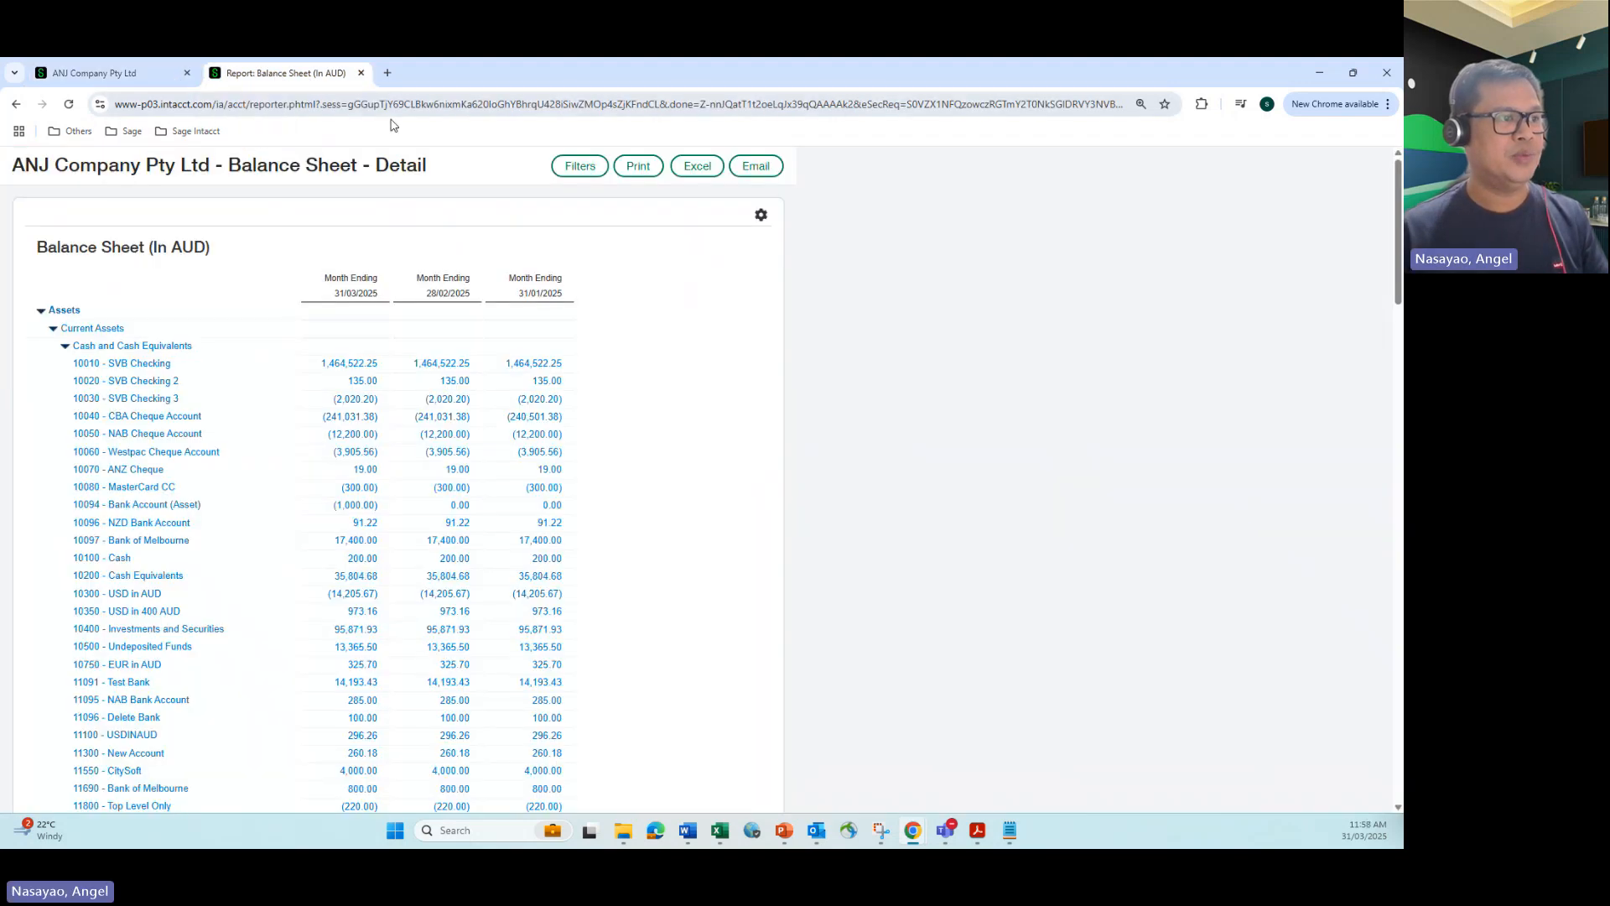
{"action": "left_click", "coordinate": [573, 171]}
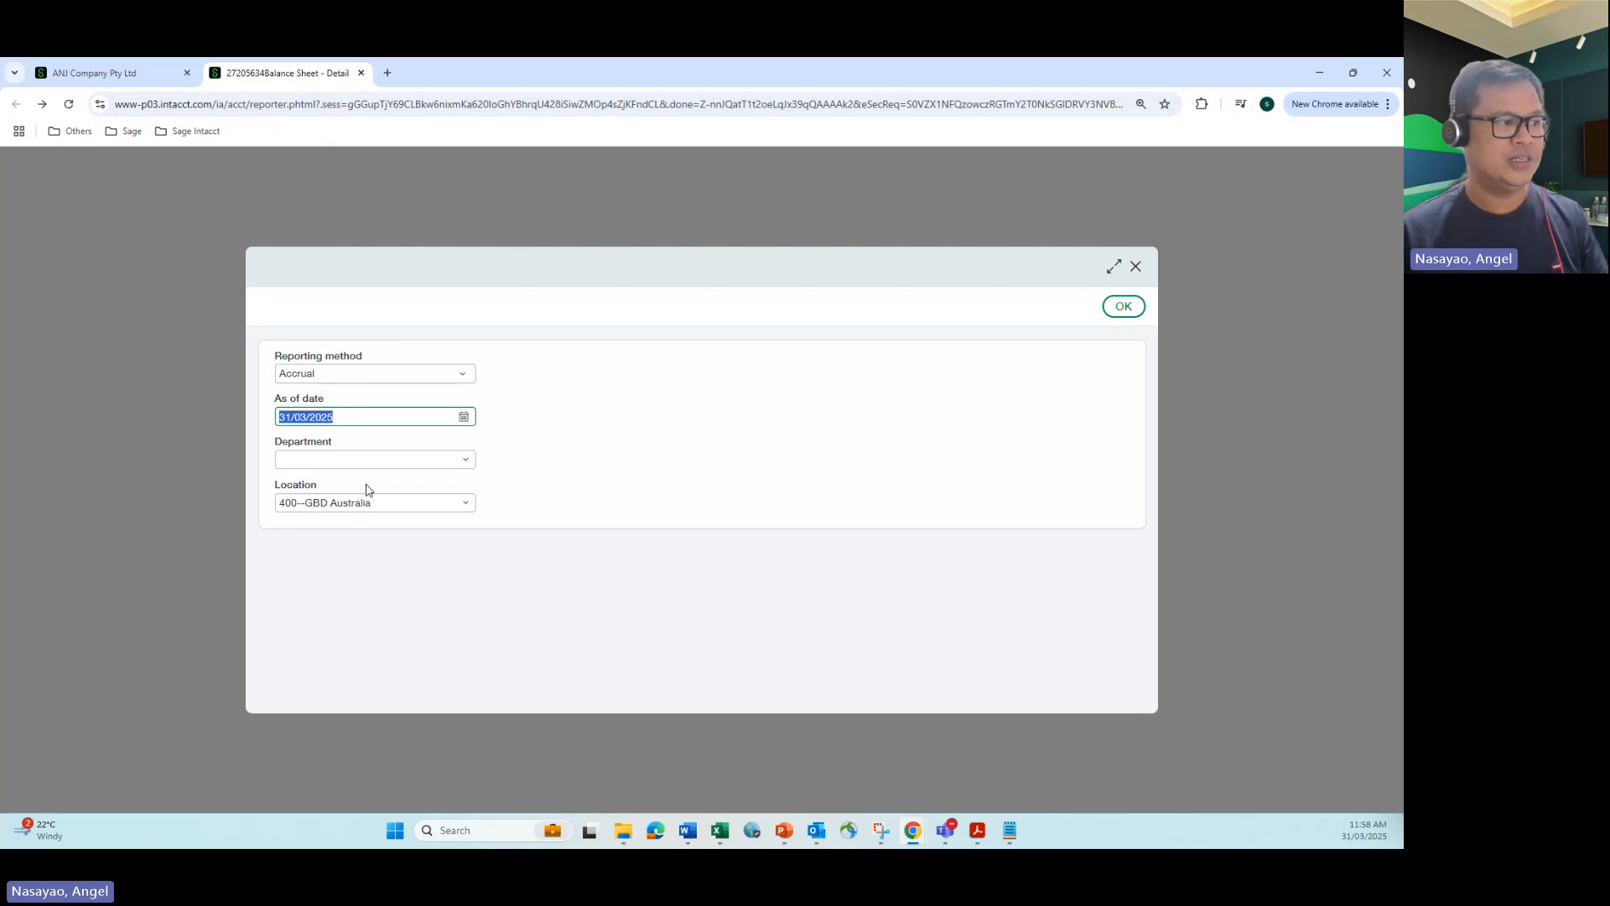
{"action": "left_click", "coordinate": [1124, 307]}
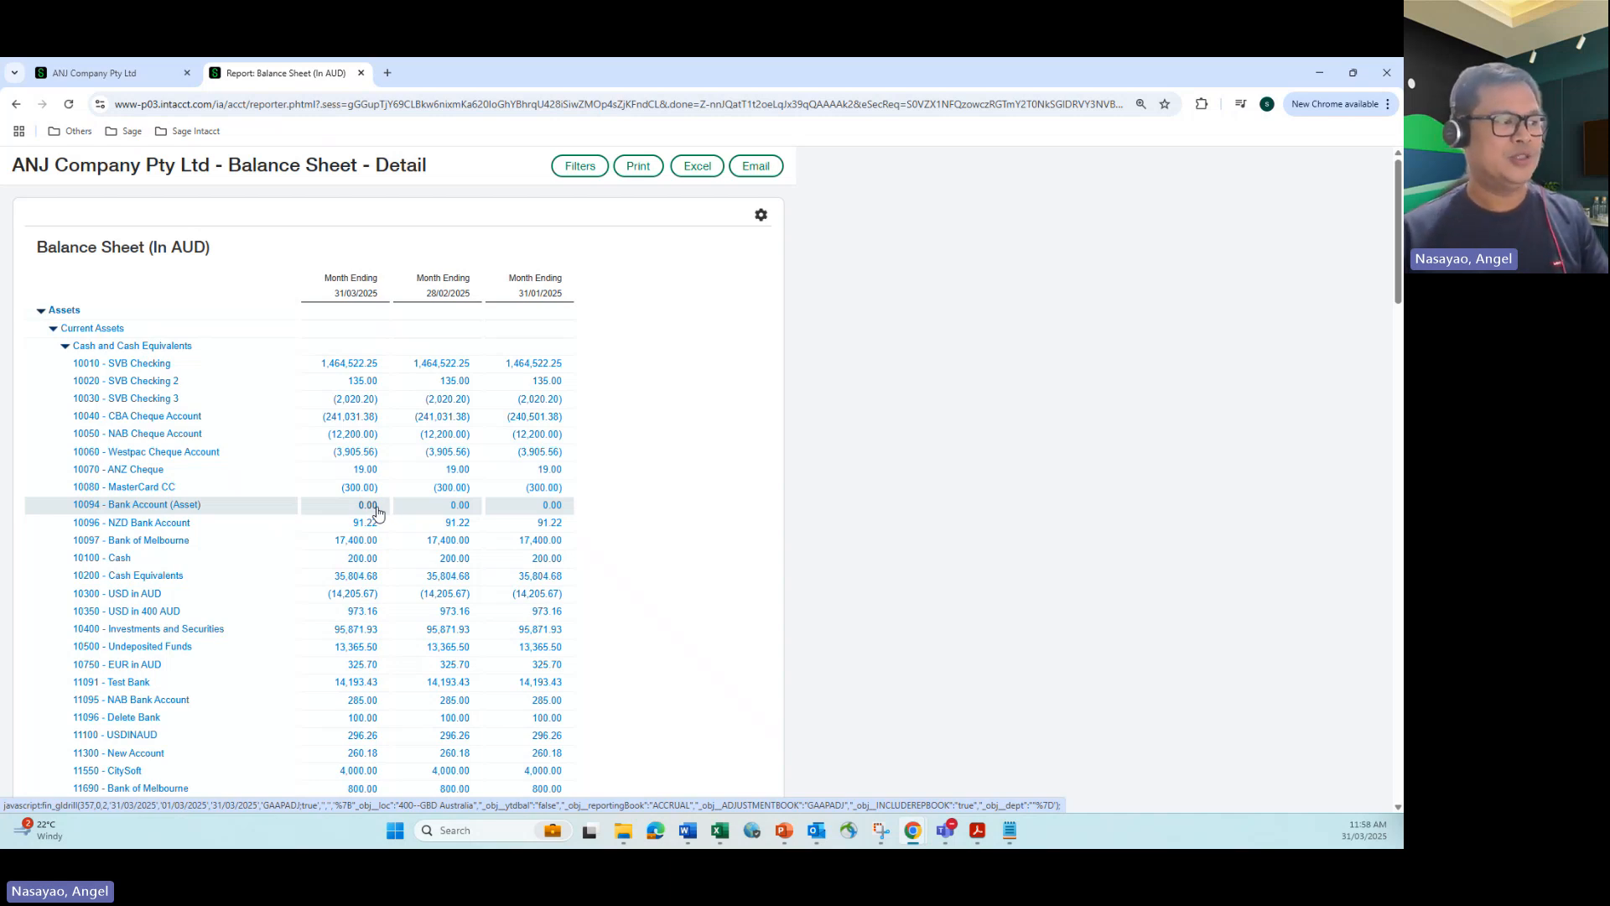
Step: Drill into the March 2025 amount of 20094 - Bank Account (Liability) on the balance sheet and examine the entry's journal, debit and credit columns
{"action": "scroll", "coordinate": [377, 513], "scroll_direction": "down", "scroll_amount": 15}
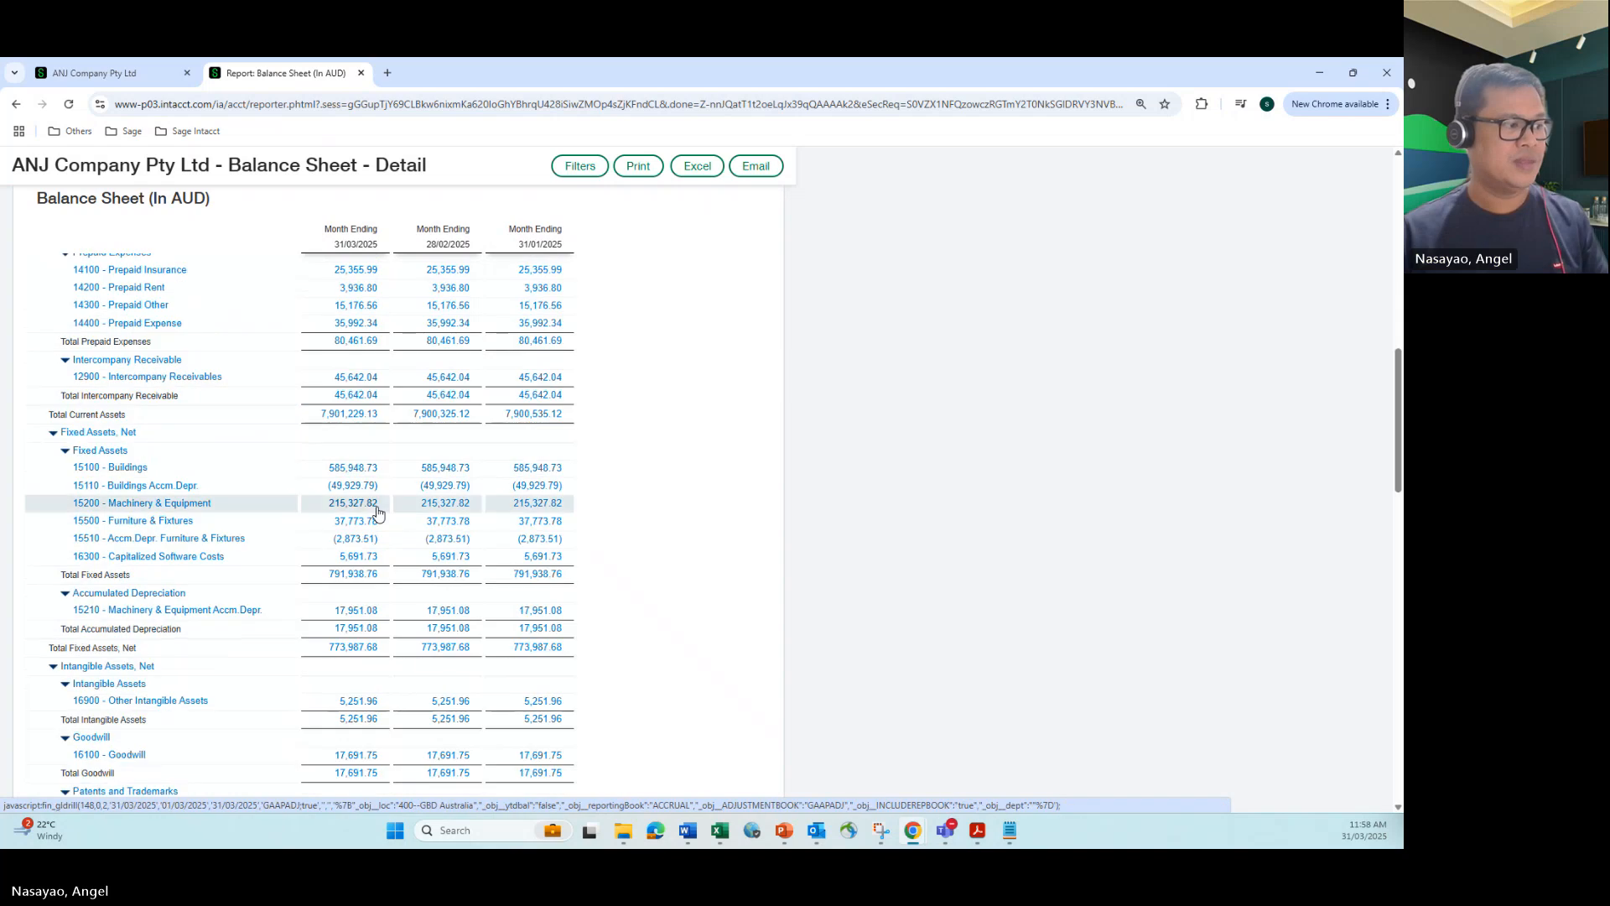
{"action": "scroll", "coordinate": [377, 512], "scroll_direction": "down", "scroll_amount": 10}
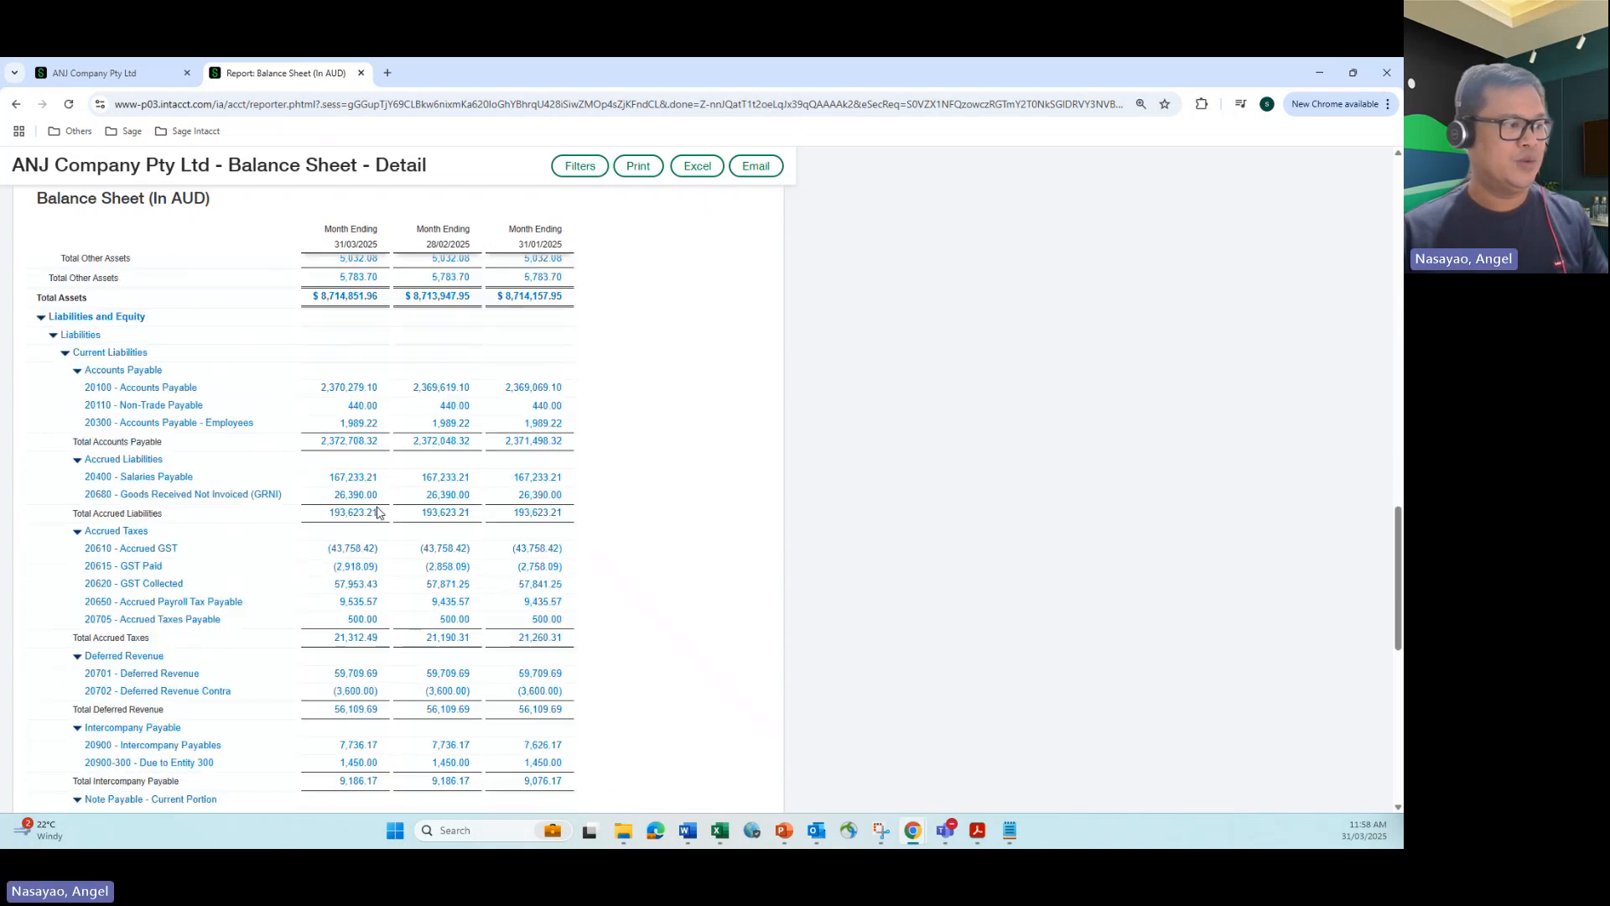
{"action": "scroll", "coordinate": [377, 513], "scroll_direction": "down", "scroll_amount": 5}
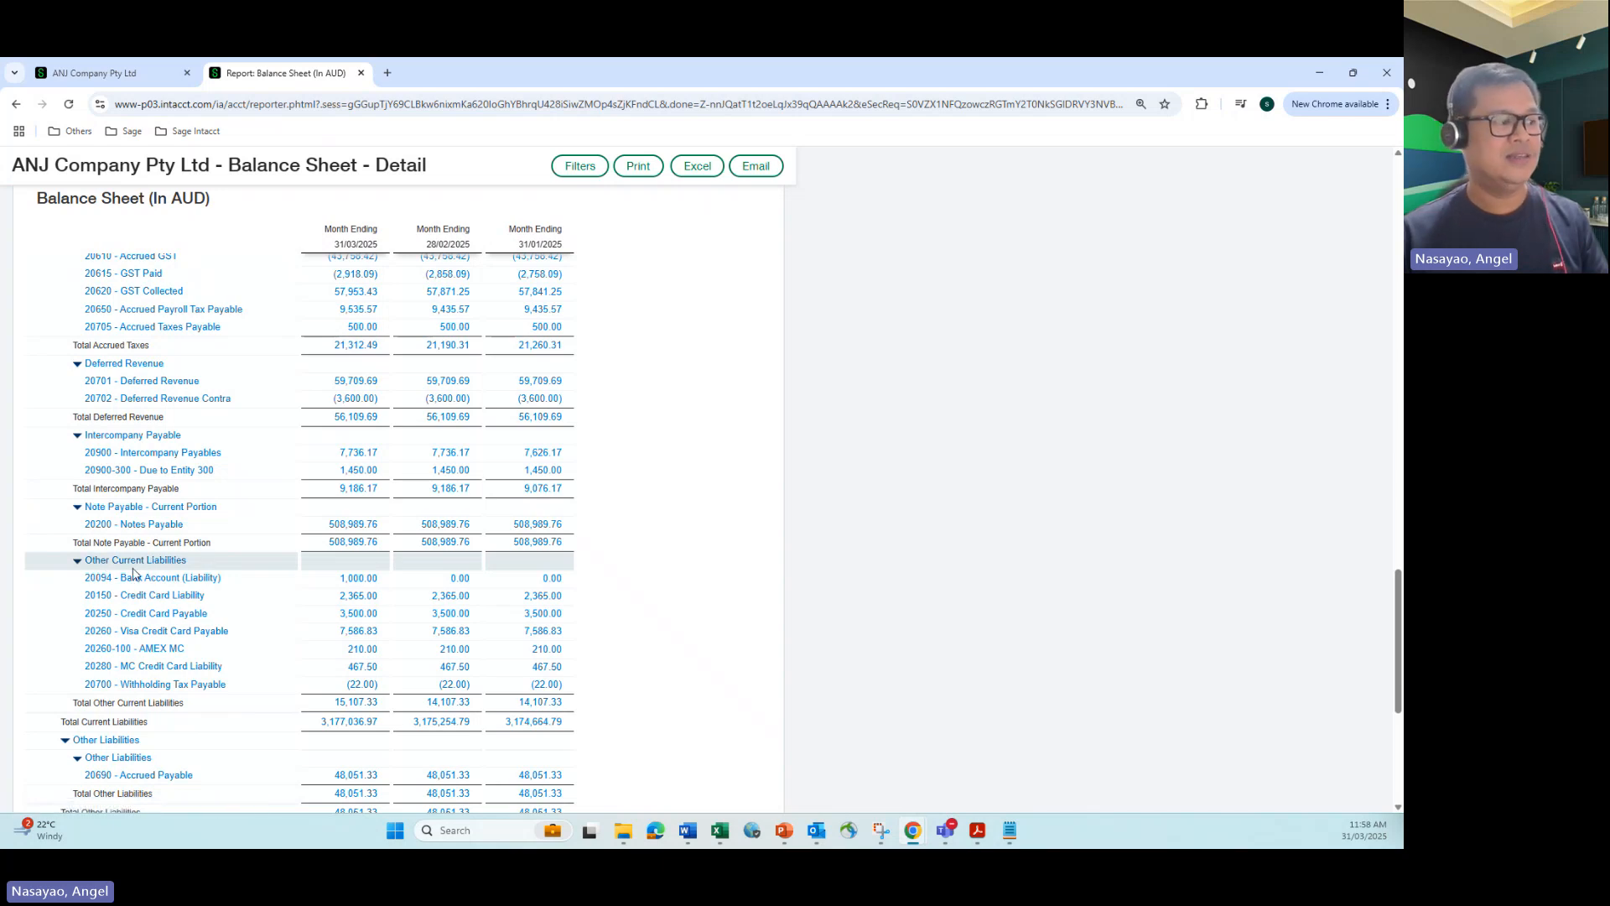
{"action": "left_click", "coordinate": [357, 585]}
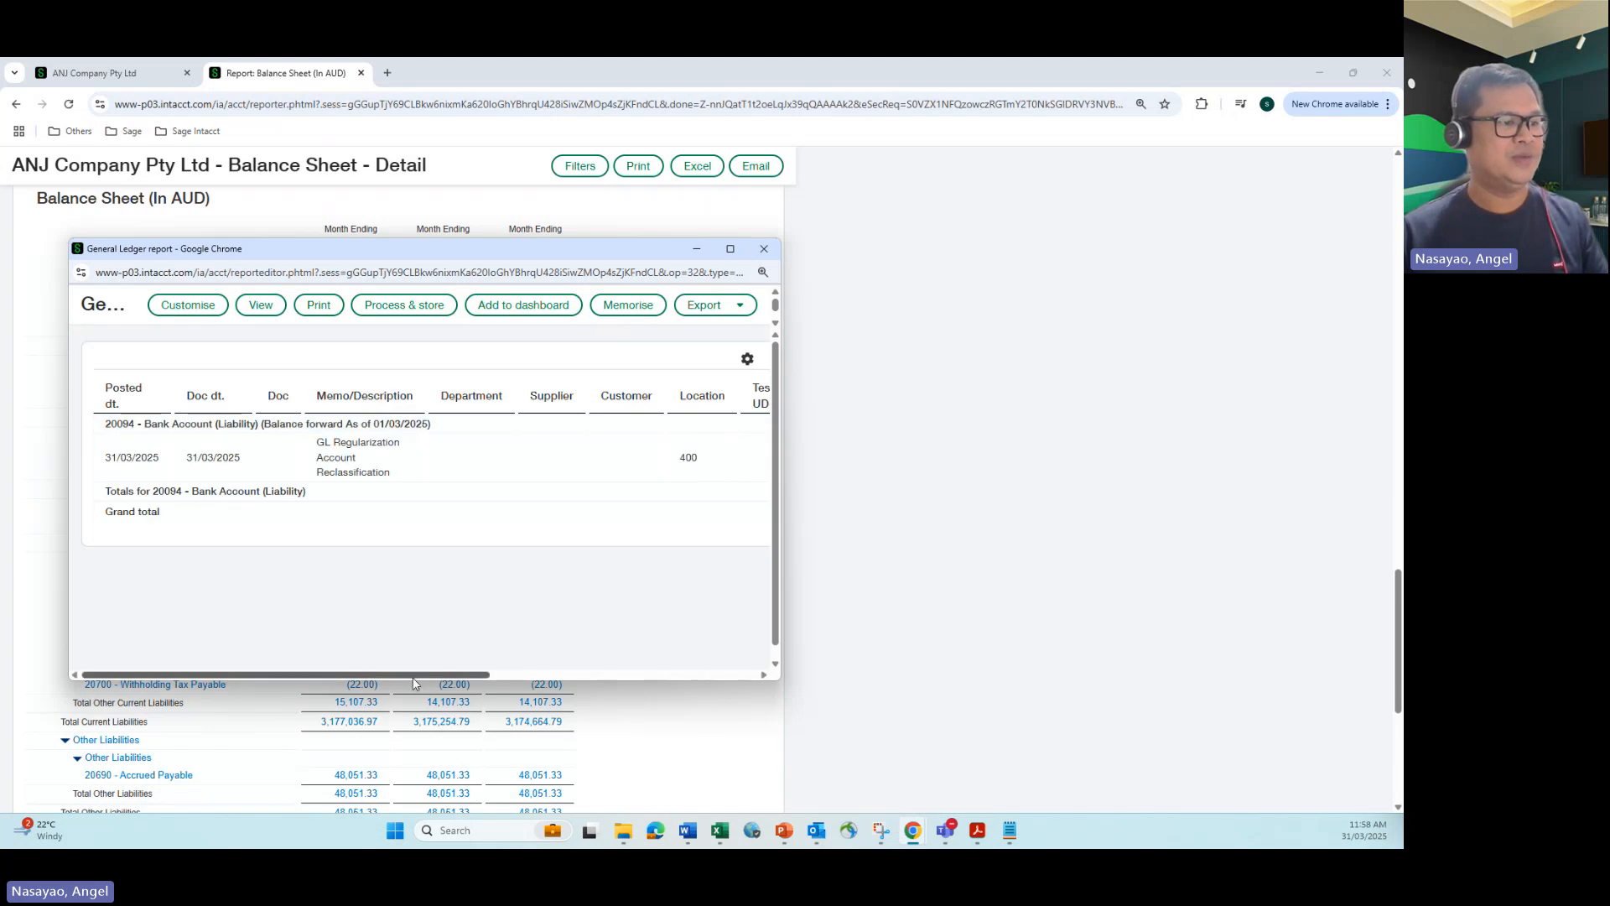
{"action": "left_click_drag", "start_coordinate": [421, 673], "coordinate": [722, 655]}
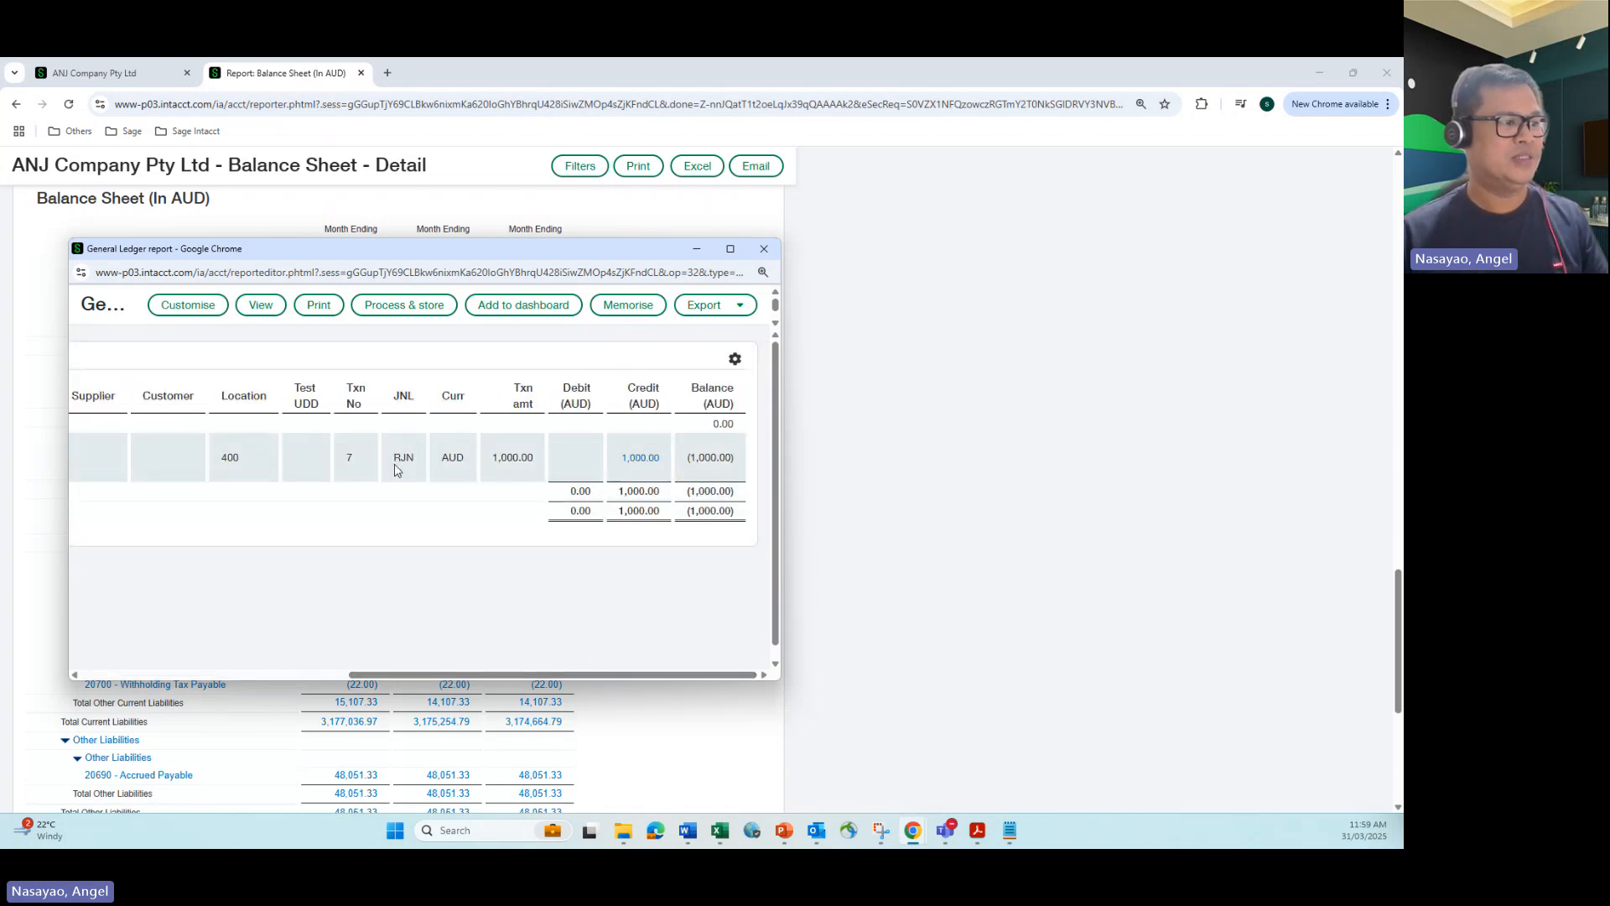
Step: Open the RJN journal entry behind the 20094 - Bank Account (Liability) credit, examine its header and debit and credit lines, and close the ledger report
{"action": "left_click", "coordinate": [635, 478]}
{"action": "scroll", "coordinate": [601, 486], "scroll_direction": "down", "scroll_amount": 3}
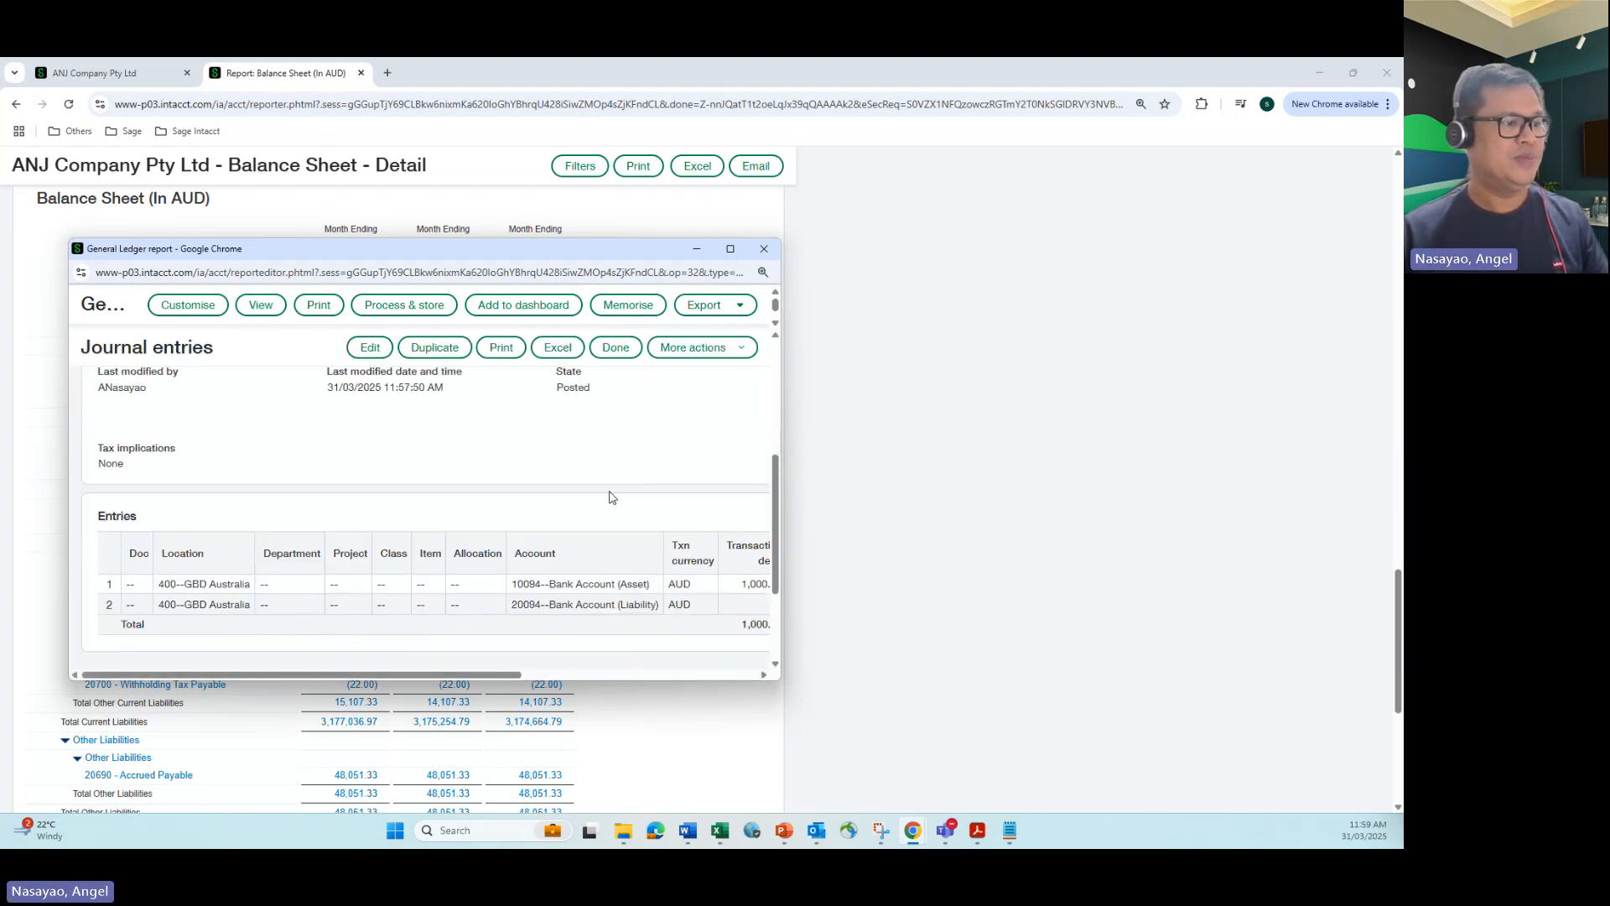
{"action": "left_click", "coordinate": [730, 250]}
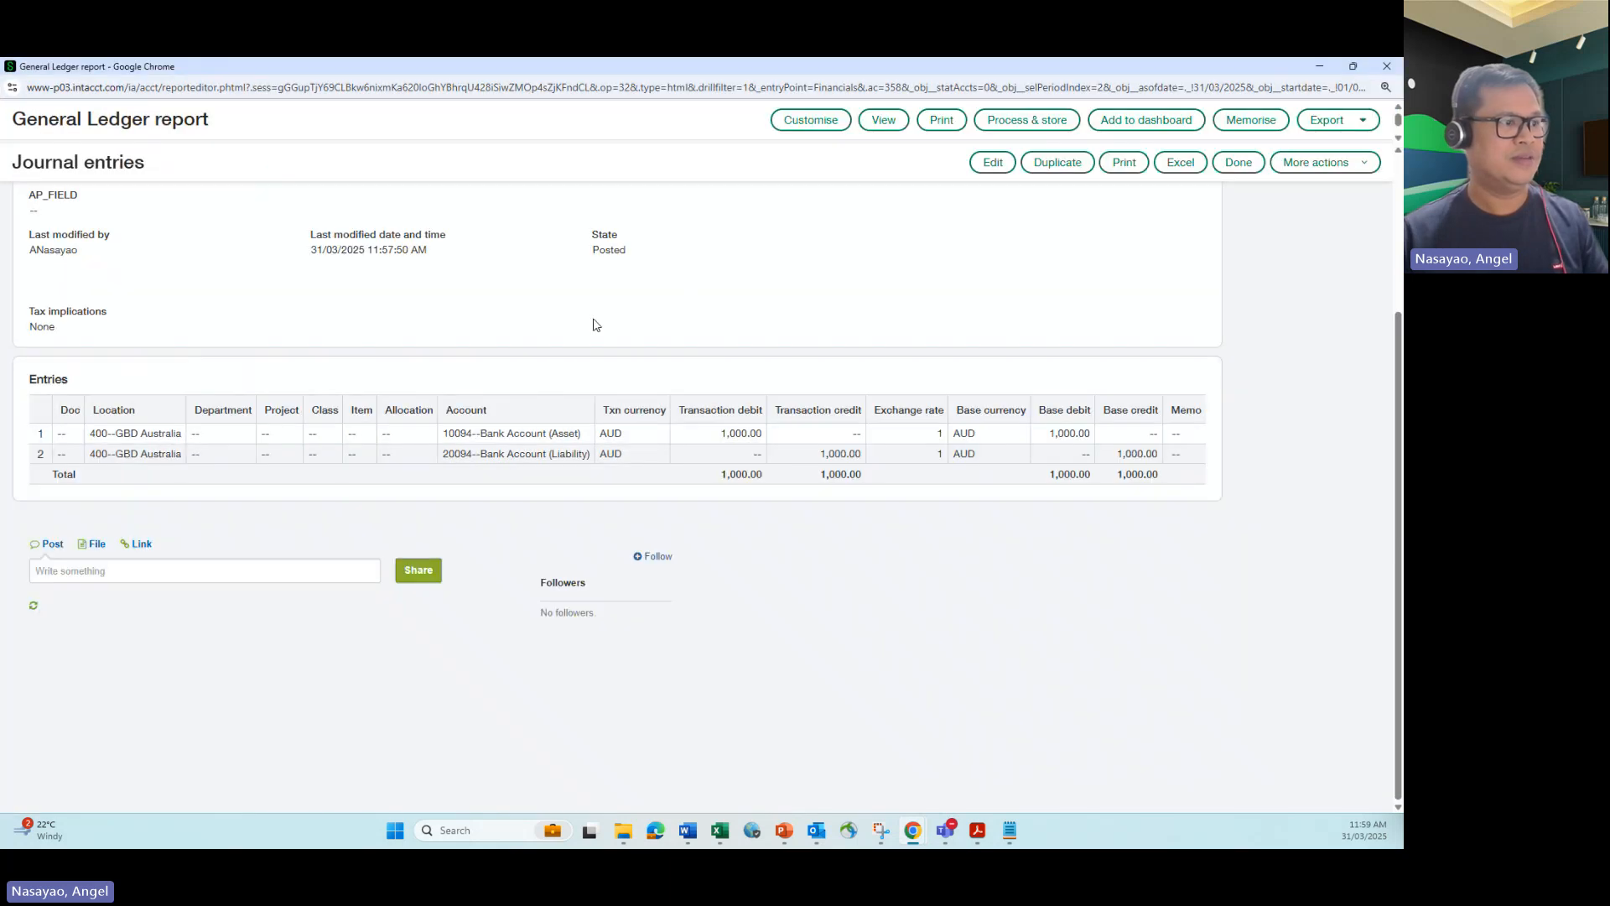
{"action": "scroll", "coordinate": [293, 451], "scroll_direction": "up", "scroll_amount": 2}
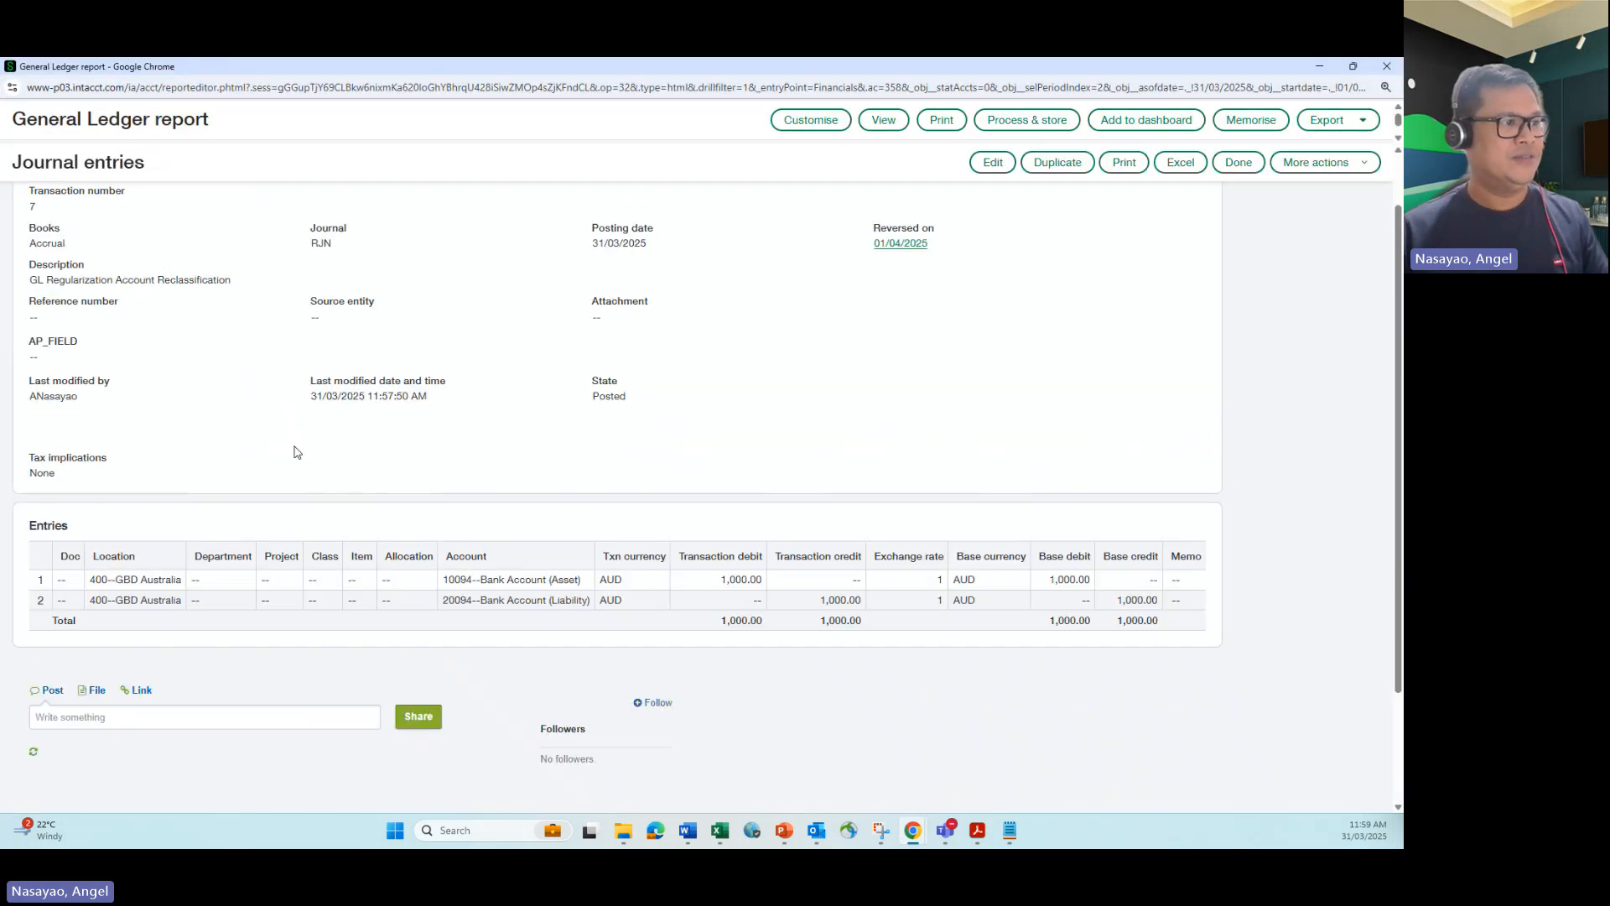
{"action": "scroll", "coordinate": [294, 451], "scroll_direction": "up", "scroll_amount": 1}
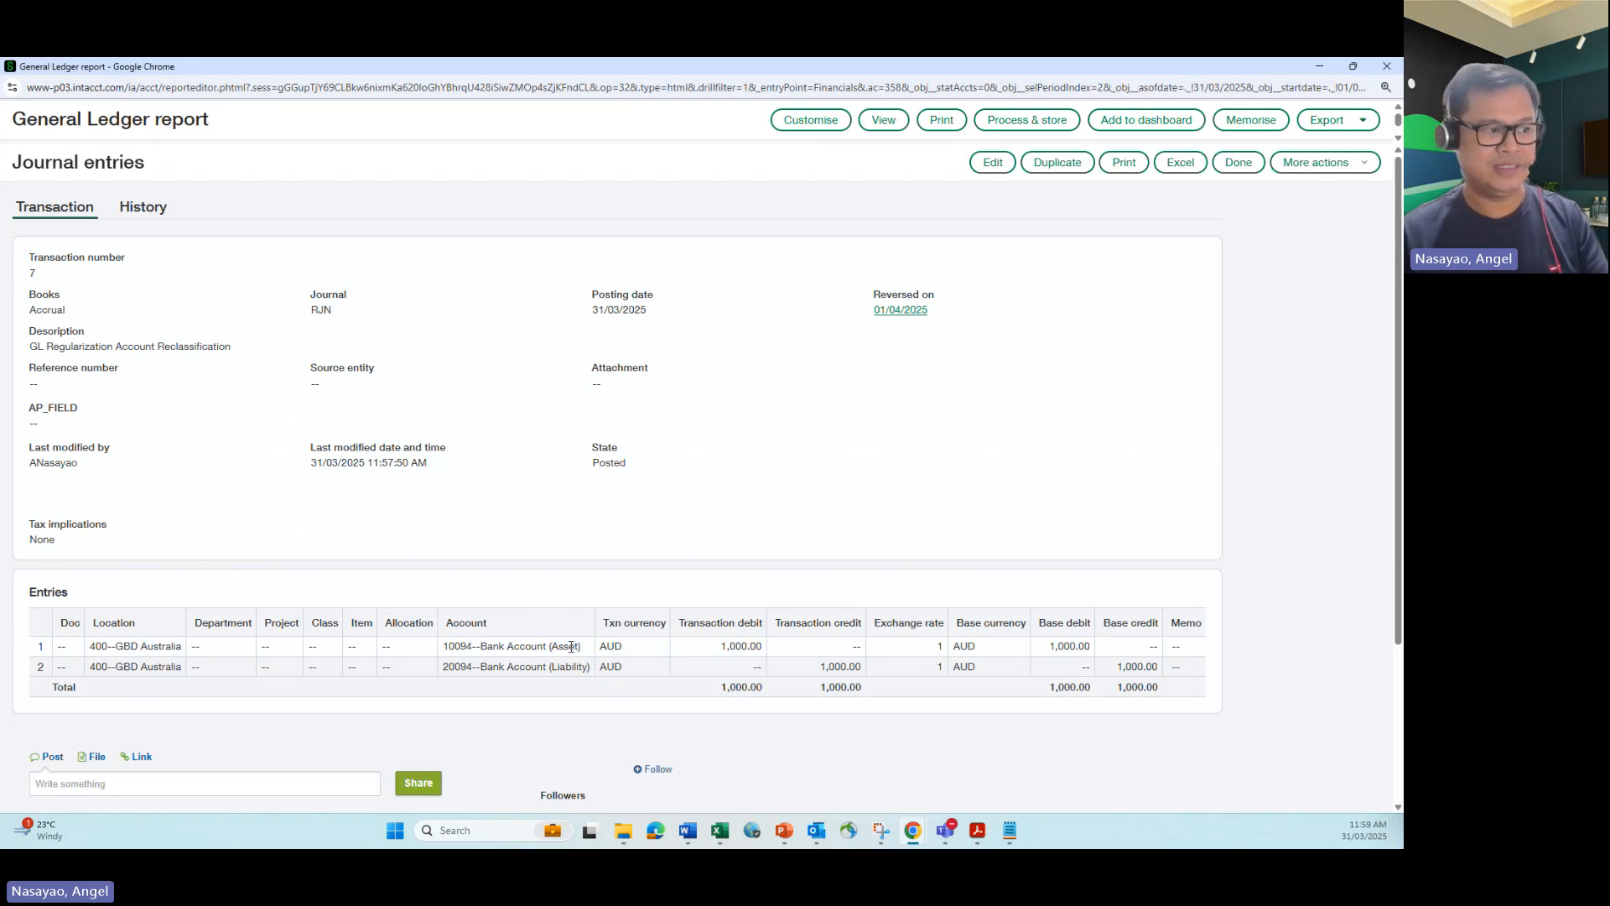
{"action": "left_click_drag", "start_coordinate": [476, 646], "coordinate": [651, 650]}
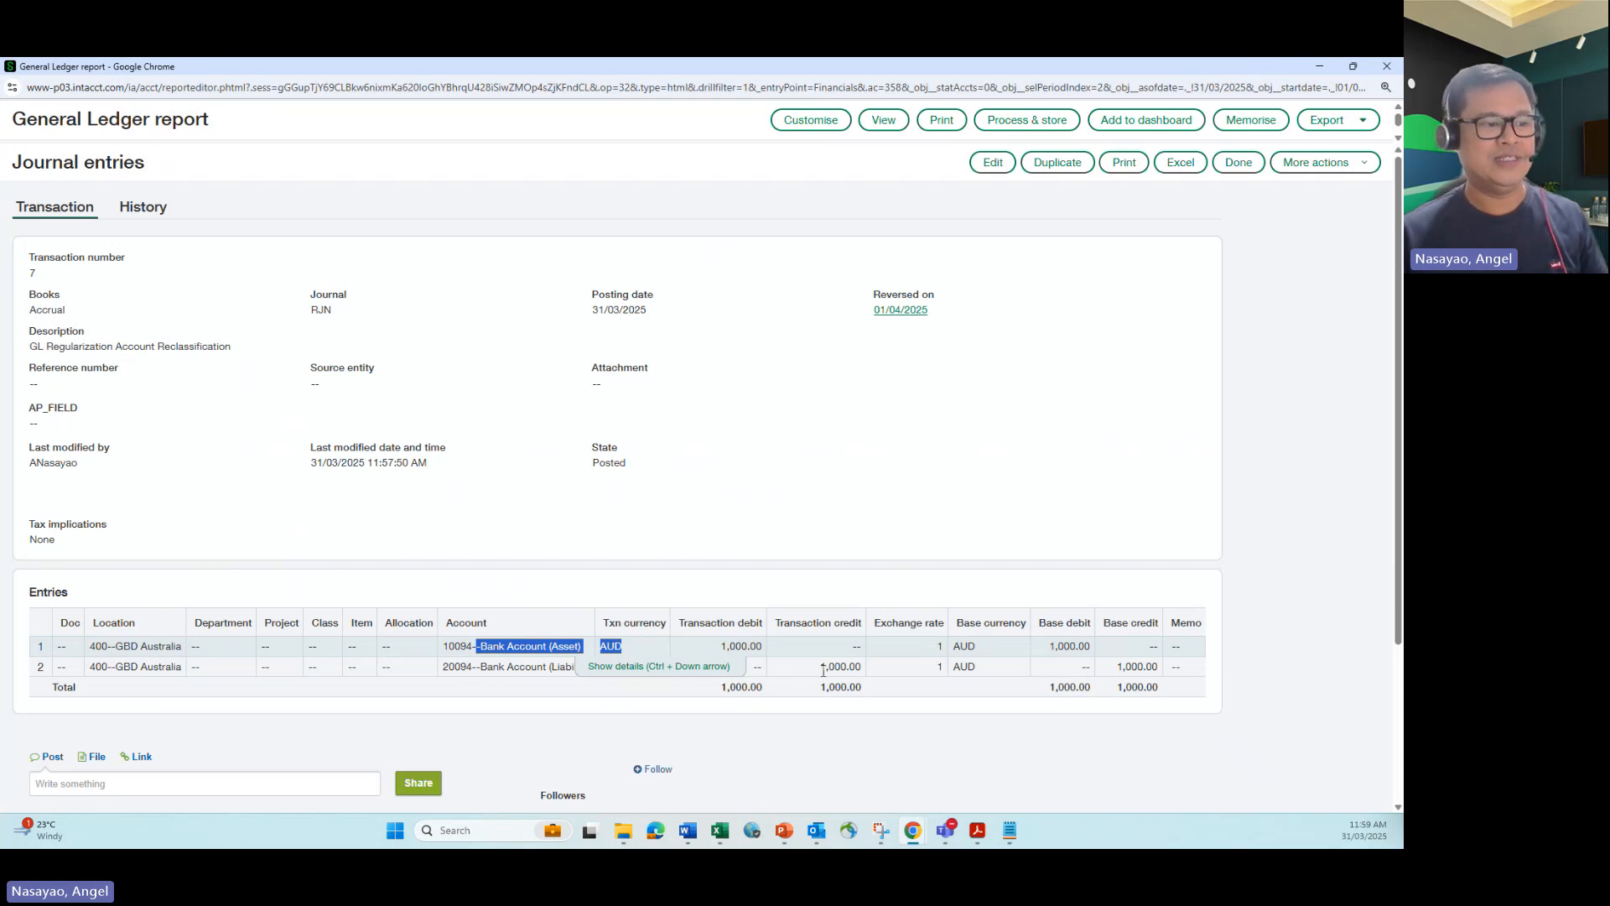
{"action": "left_click_drag", "start_coordinate": [827, 667], "coordinate": [842, 667]}
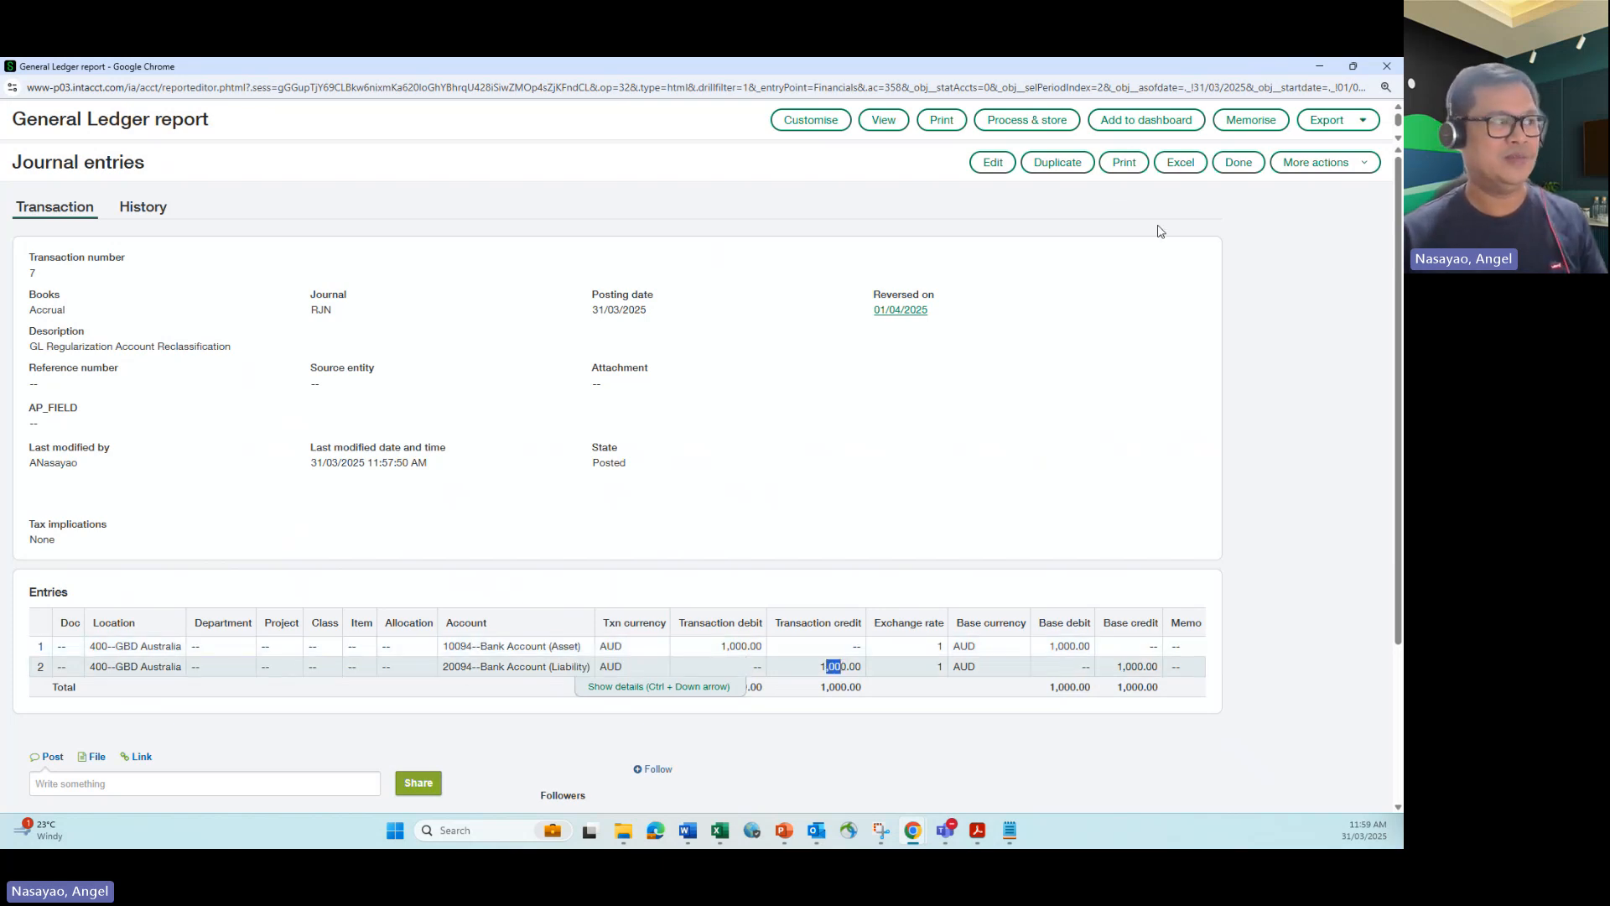
{"action": "left_click", "coordinate": [1386, 69]}
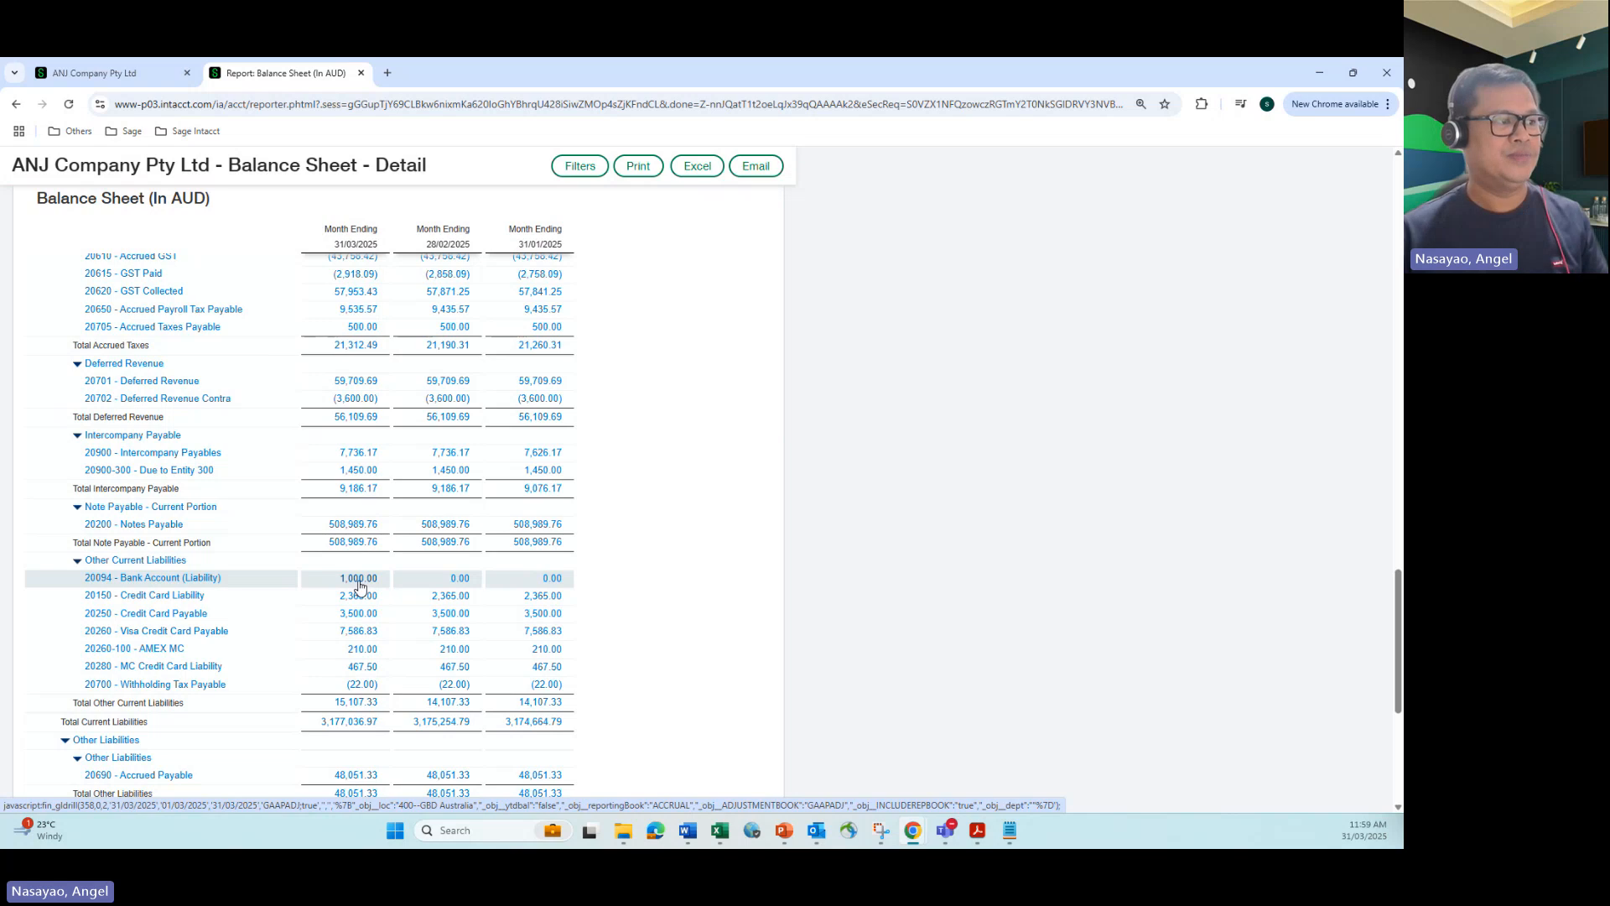
Step: Drill into the March 2025 amount of 10094 - Bank Account (Asset), examine its RJN and GJ ledger postings, and close the ledger report
{"action": "scroll", "coordinate": [359, 585], "scroll_direction": "up", "scroll_amount": 10}
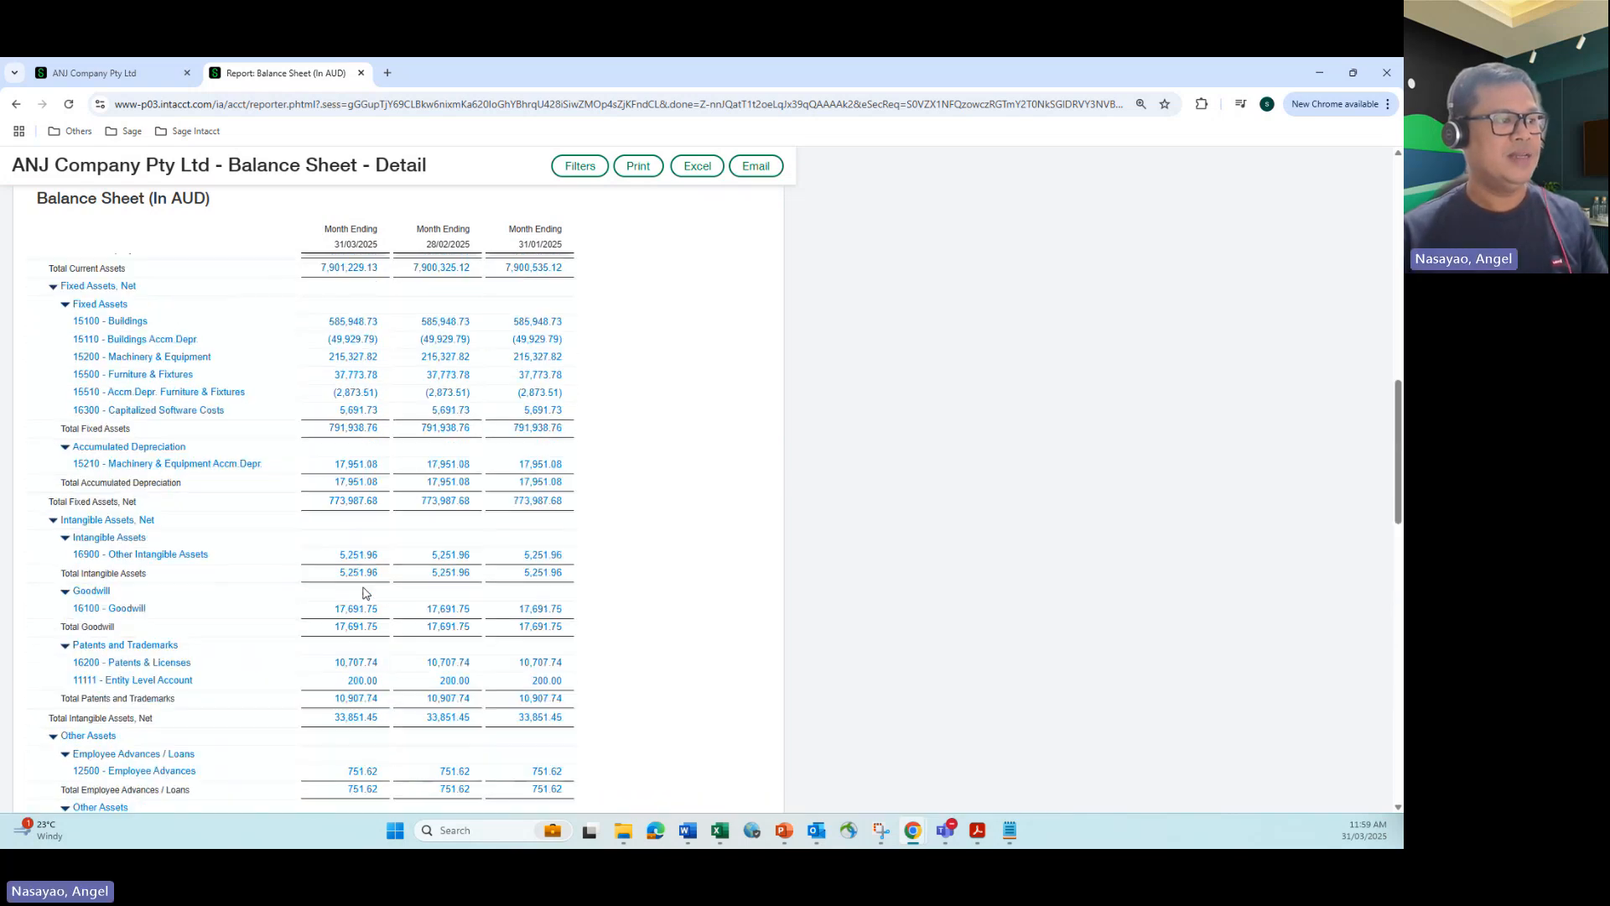
{"action": "scroll", "coordinate": [363, 593], "scroll_direction": "up", "scroll_amount": 10}
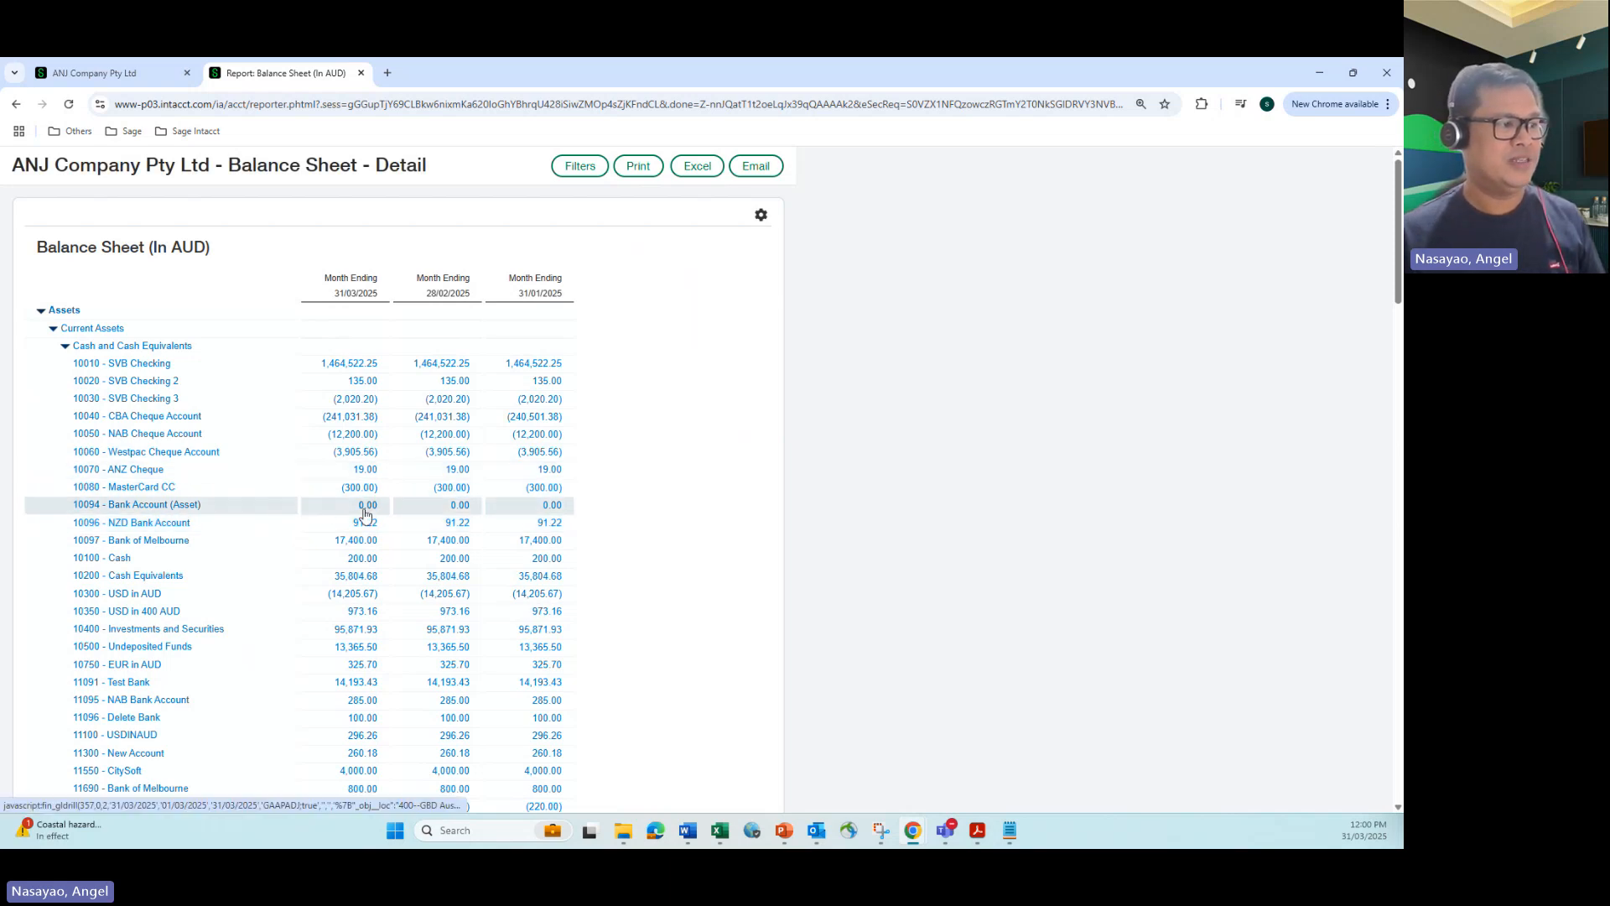
{"action": "left_click", "coordinate": [366, 506]}
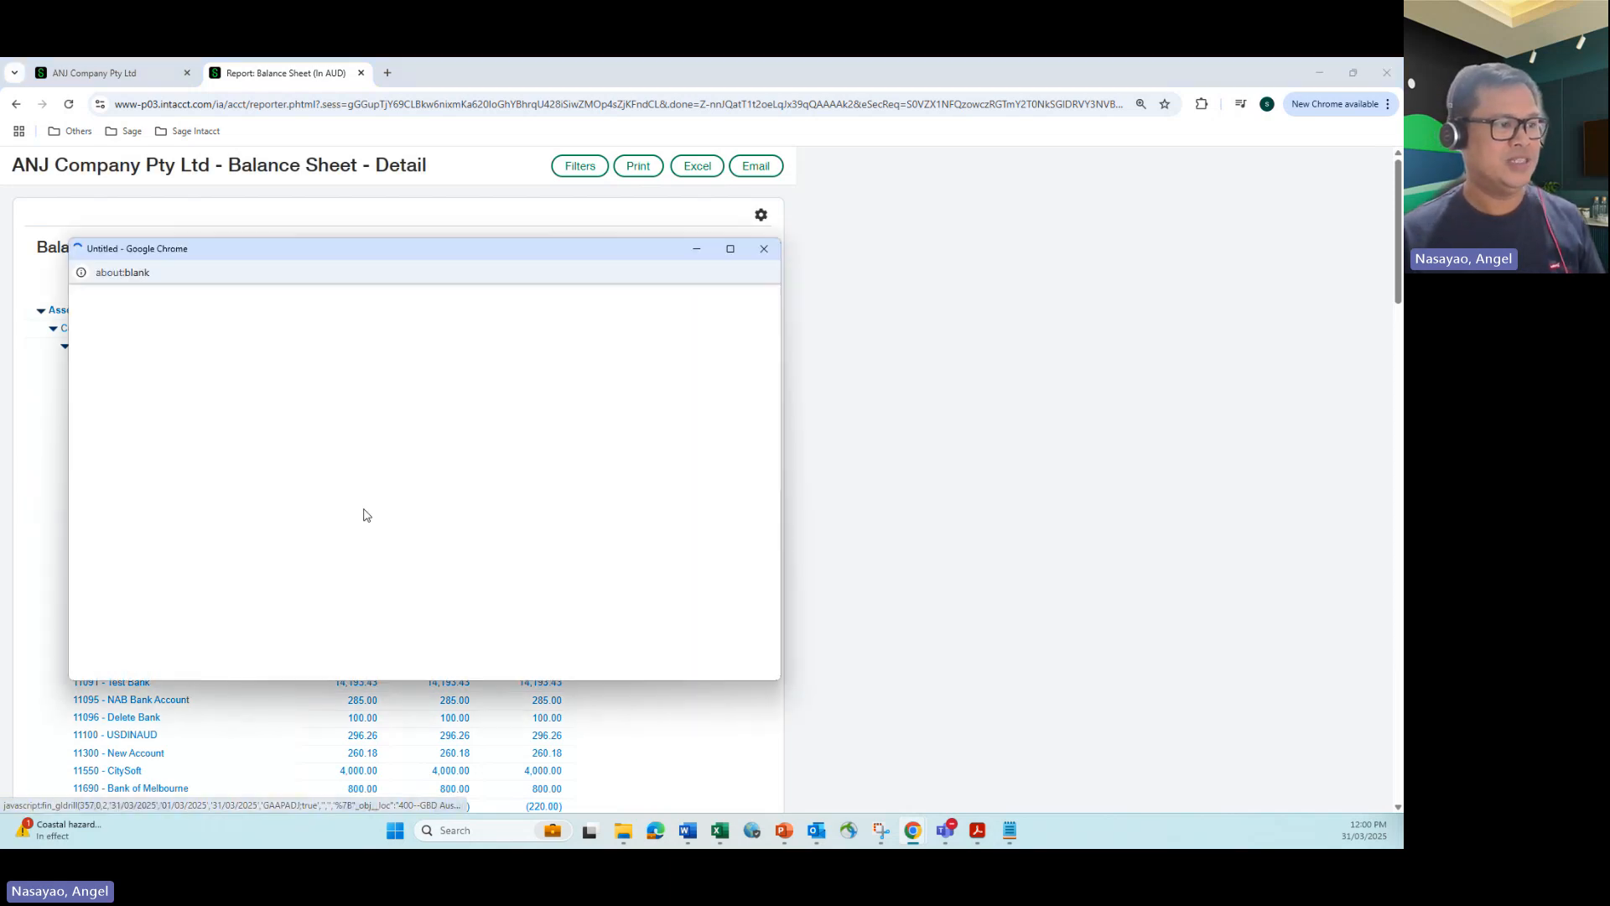
{"action": "left_click", "coordinate": [731, 250]}
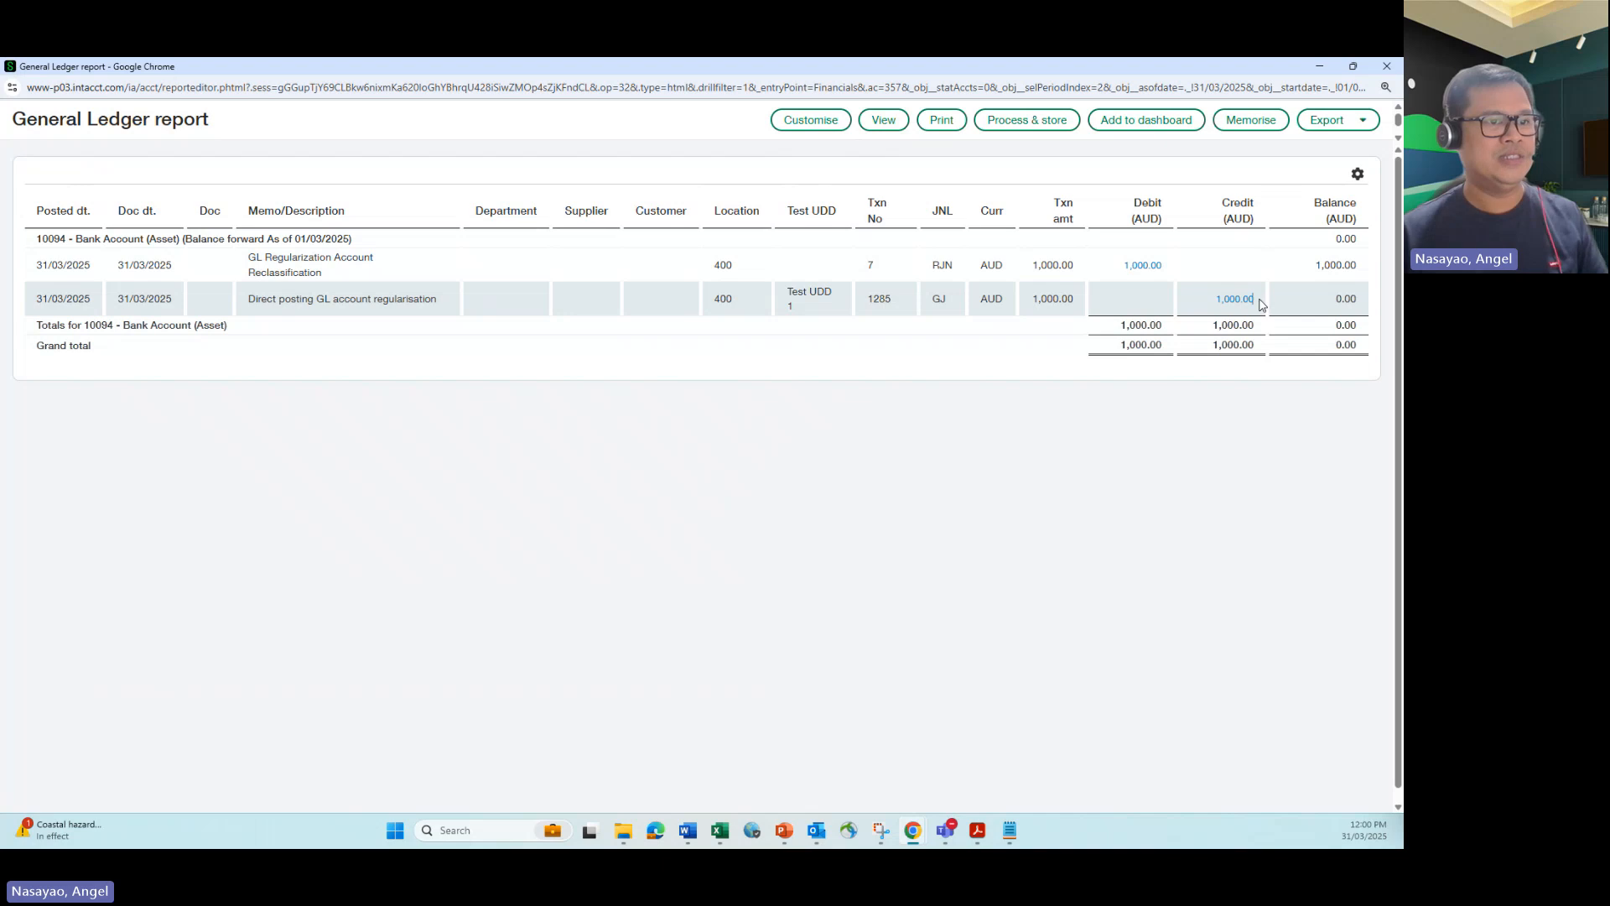
{"action": "left_click_drag", "start_coordinate": [1260, 302], "coordinate": [1216, 304]}
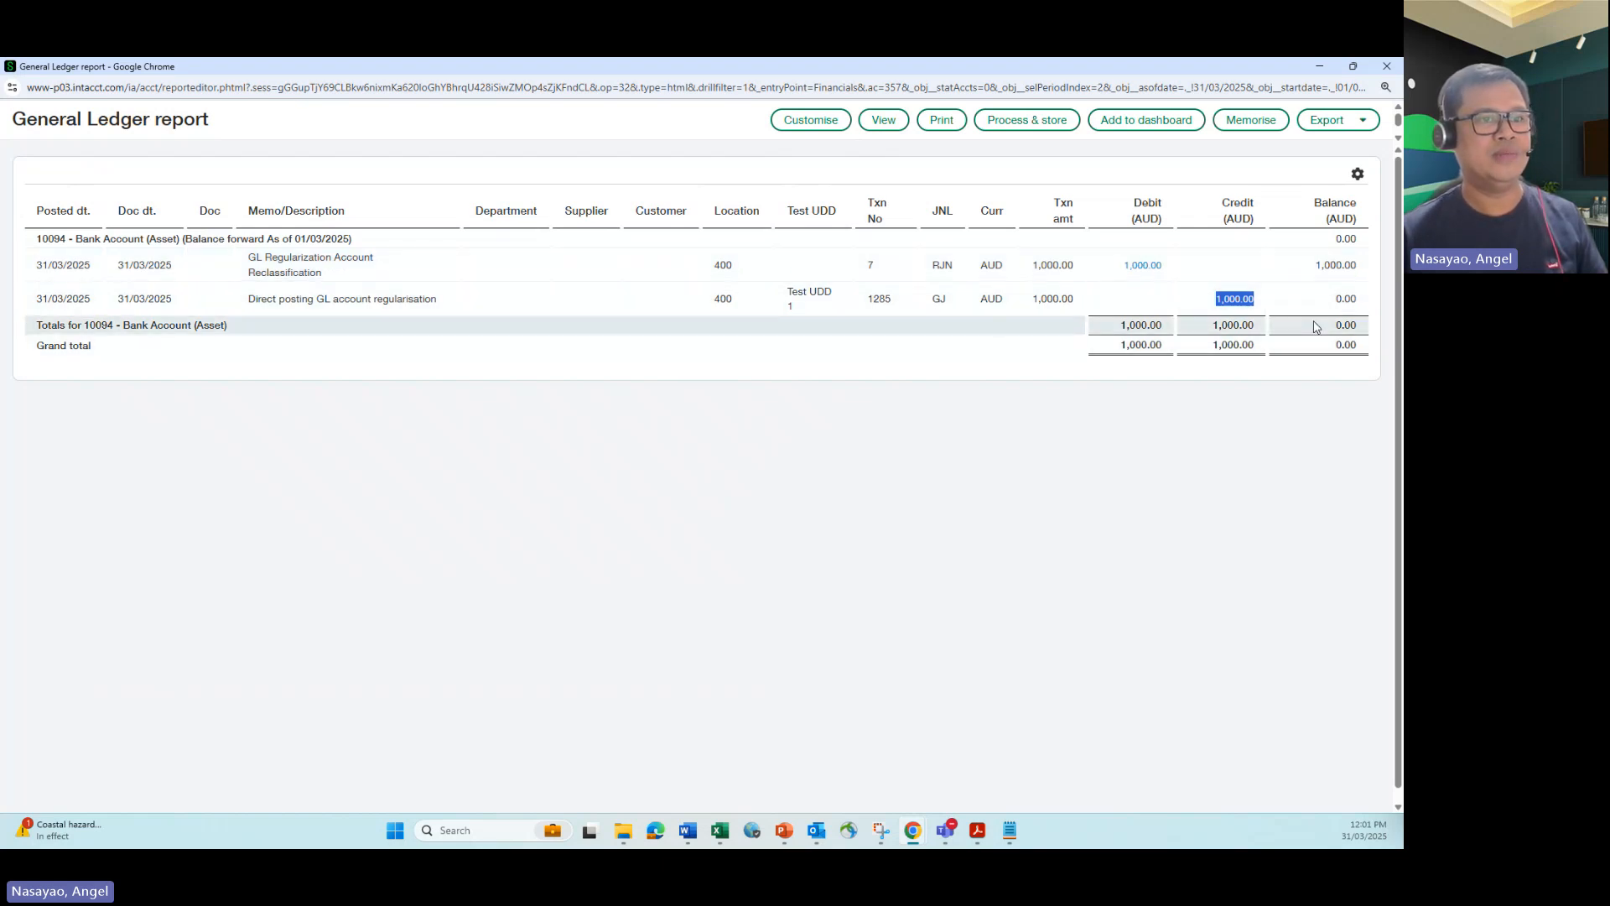
{"action": "left_click", "coordinate": [1386, 67]}
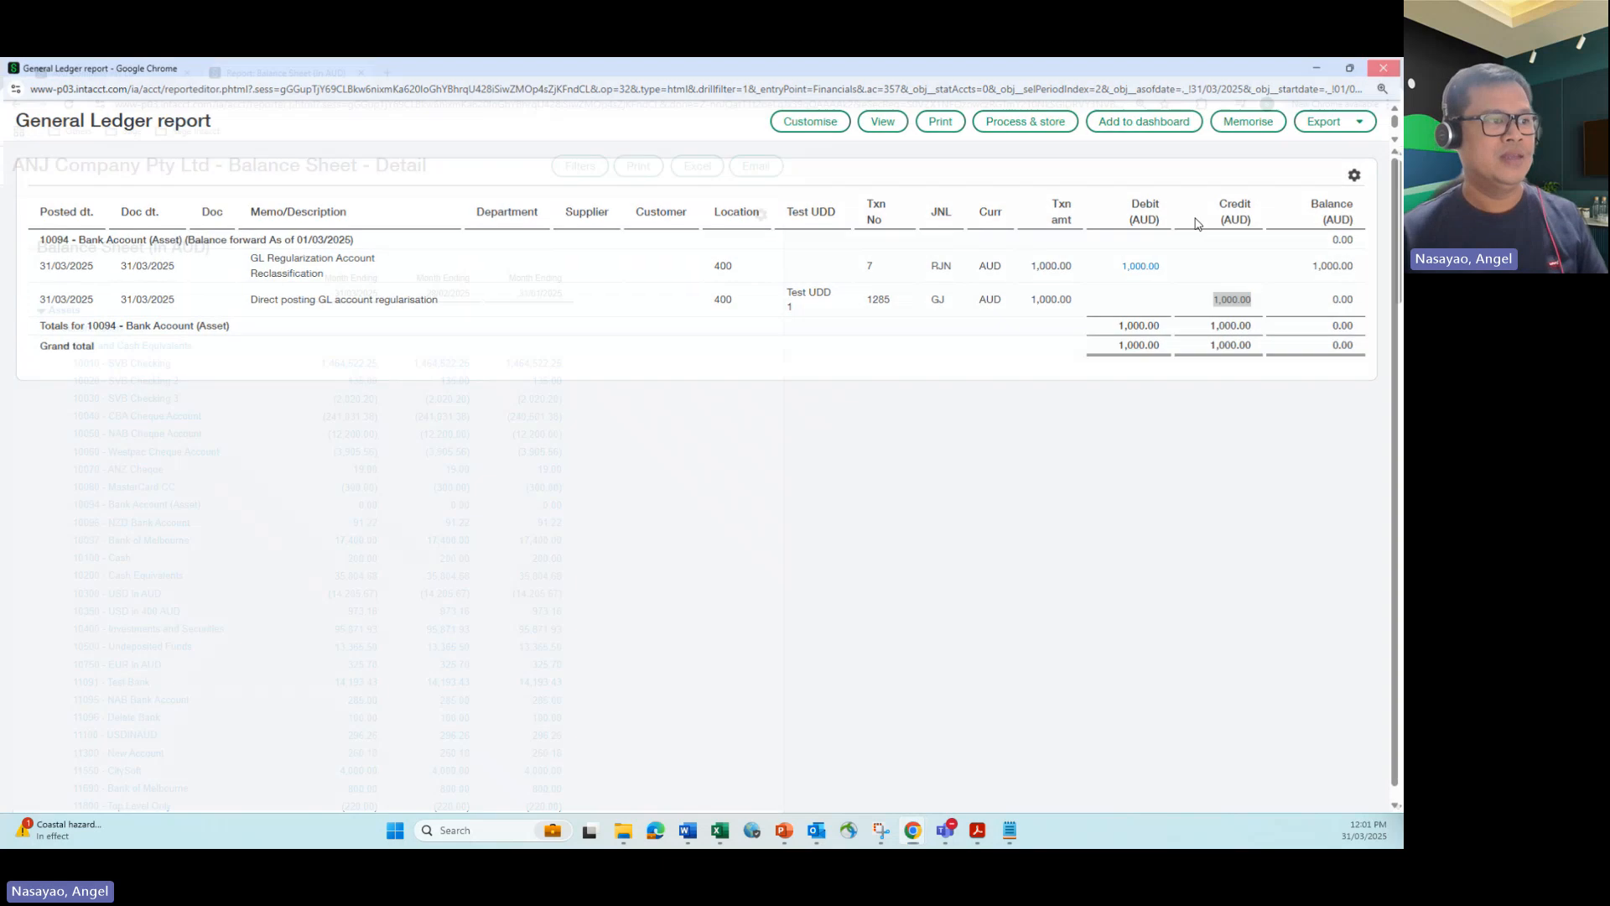